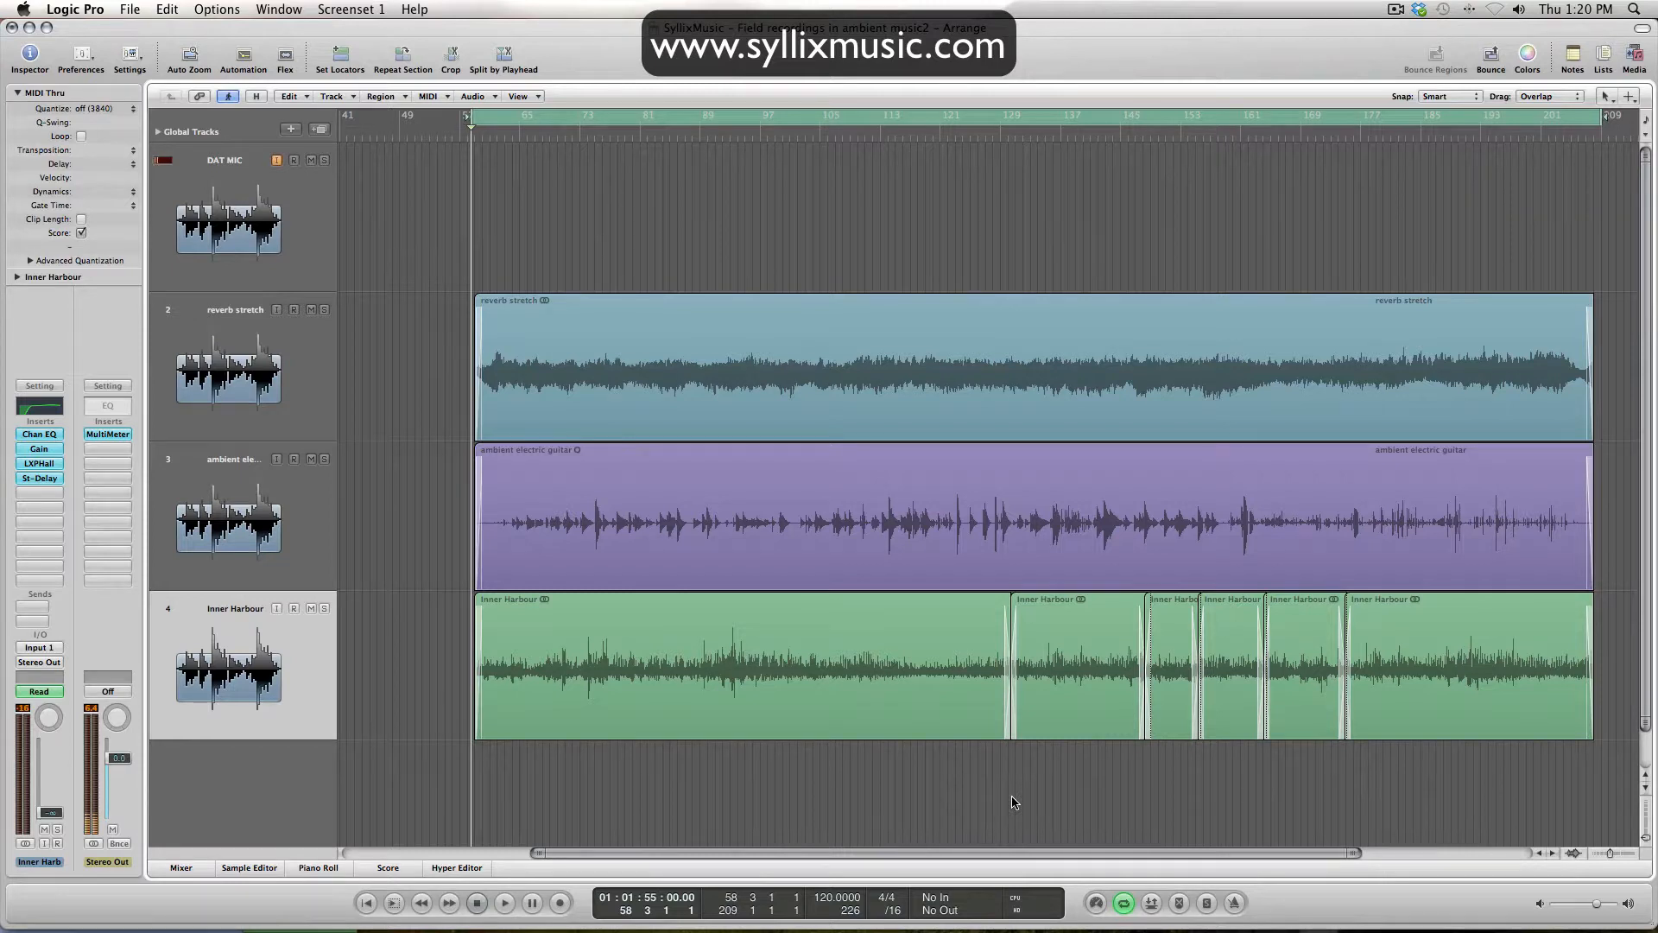
Play the full arrangement from bar 58 and stop it partway through to hear all three tracks together.
key("space")
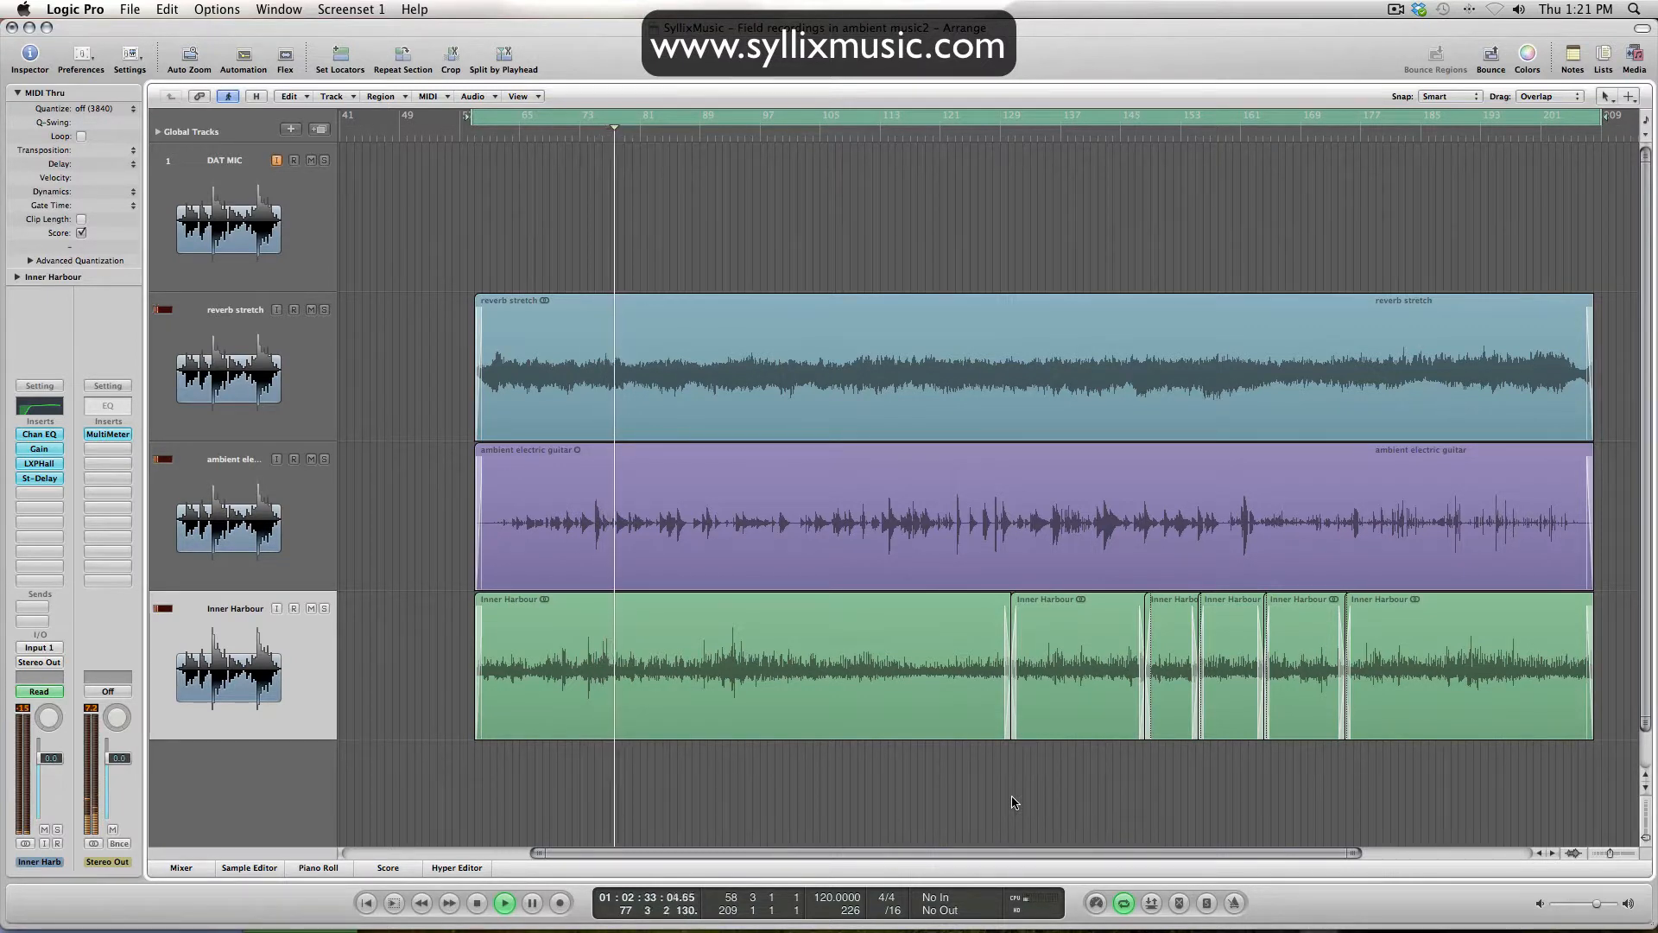
key("space")
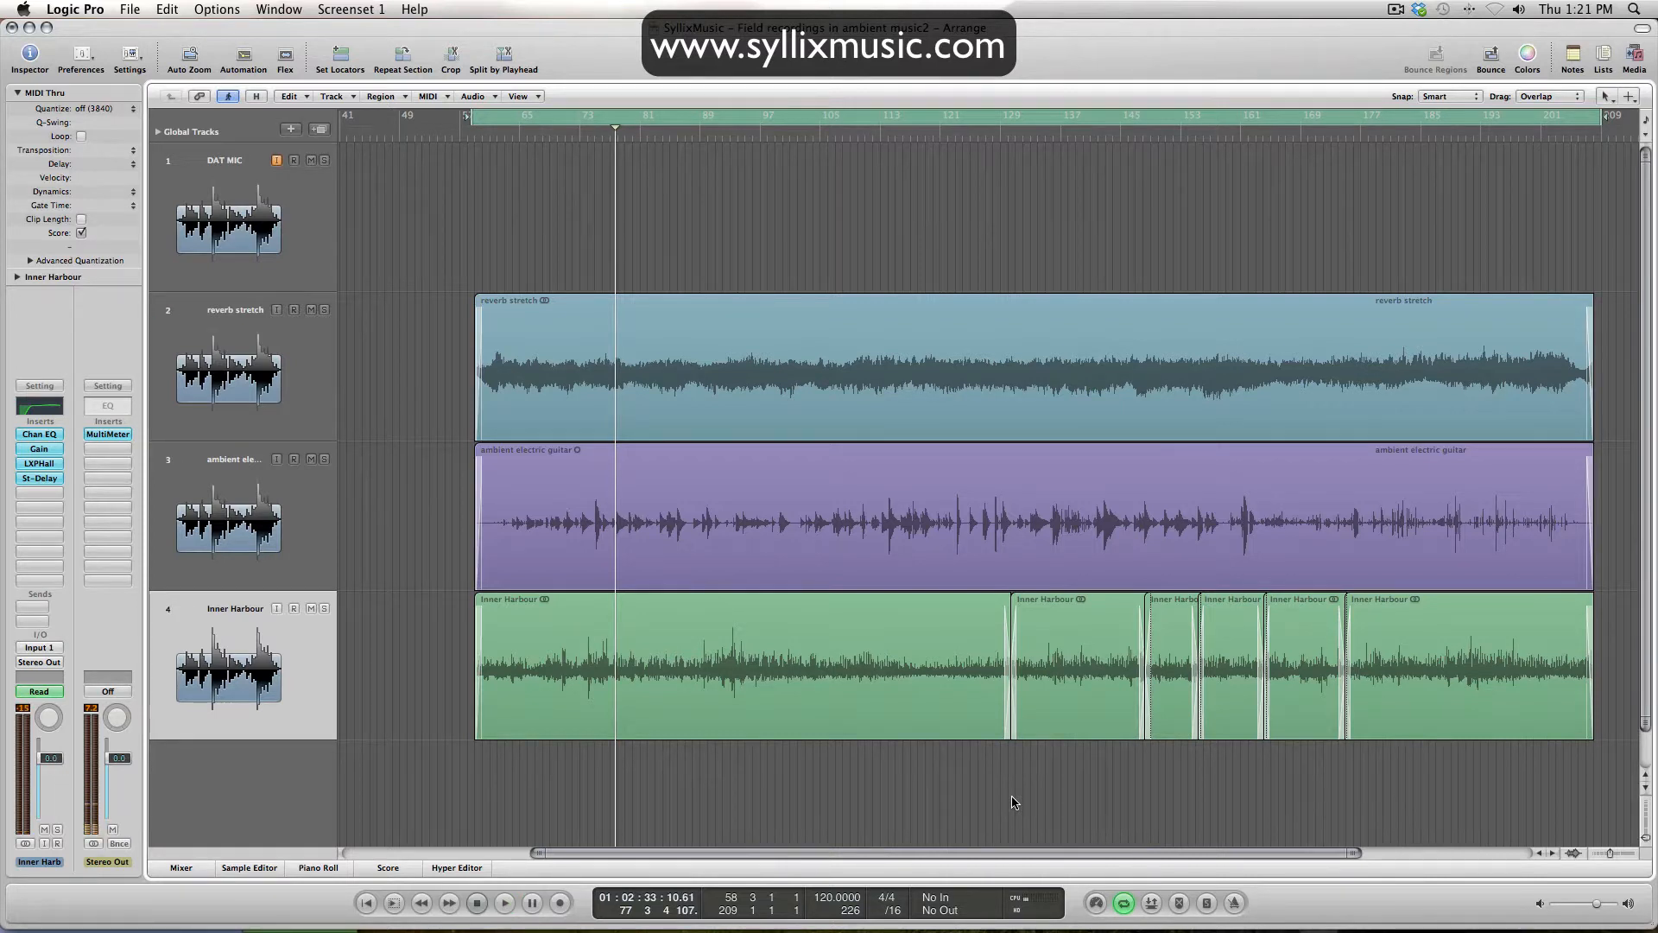
scroll(1013, 801, "right", 3)
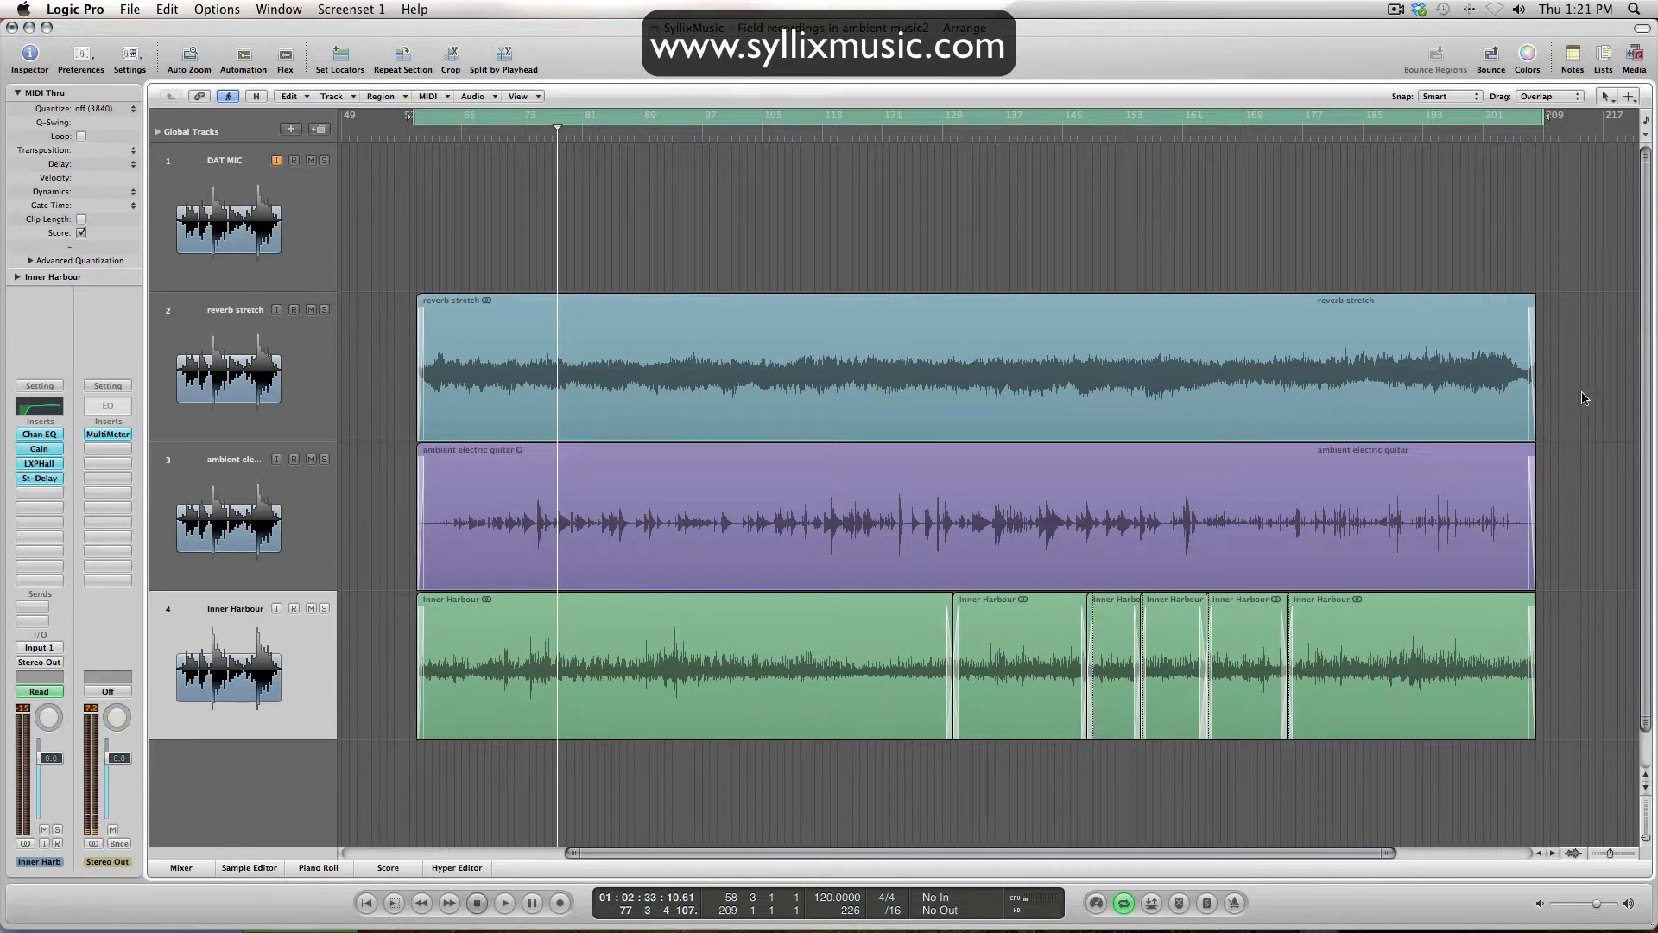
left_click_drag(1589, 367, 579, 692)
left_click(358, 486)
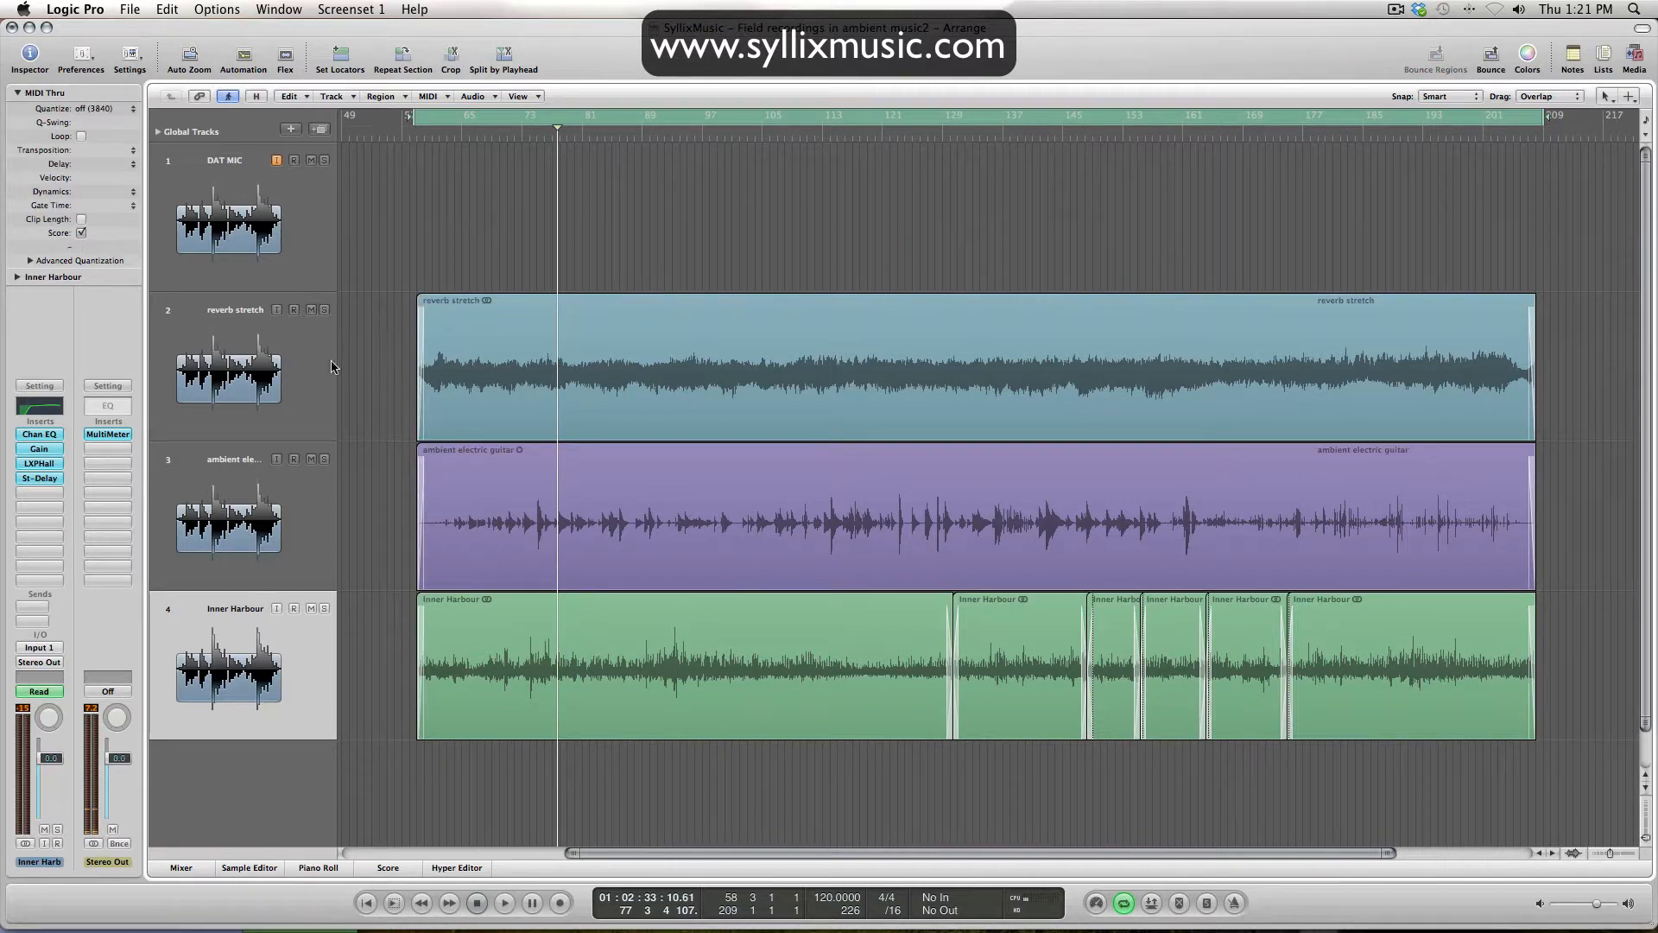
Show the Flex view and set the reverb stretch track's Flex mode to Off.
left_click(427, 365)
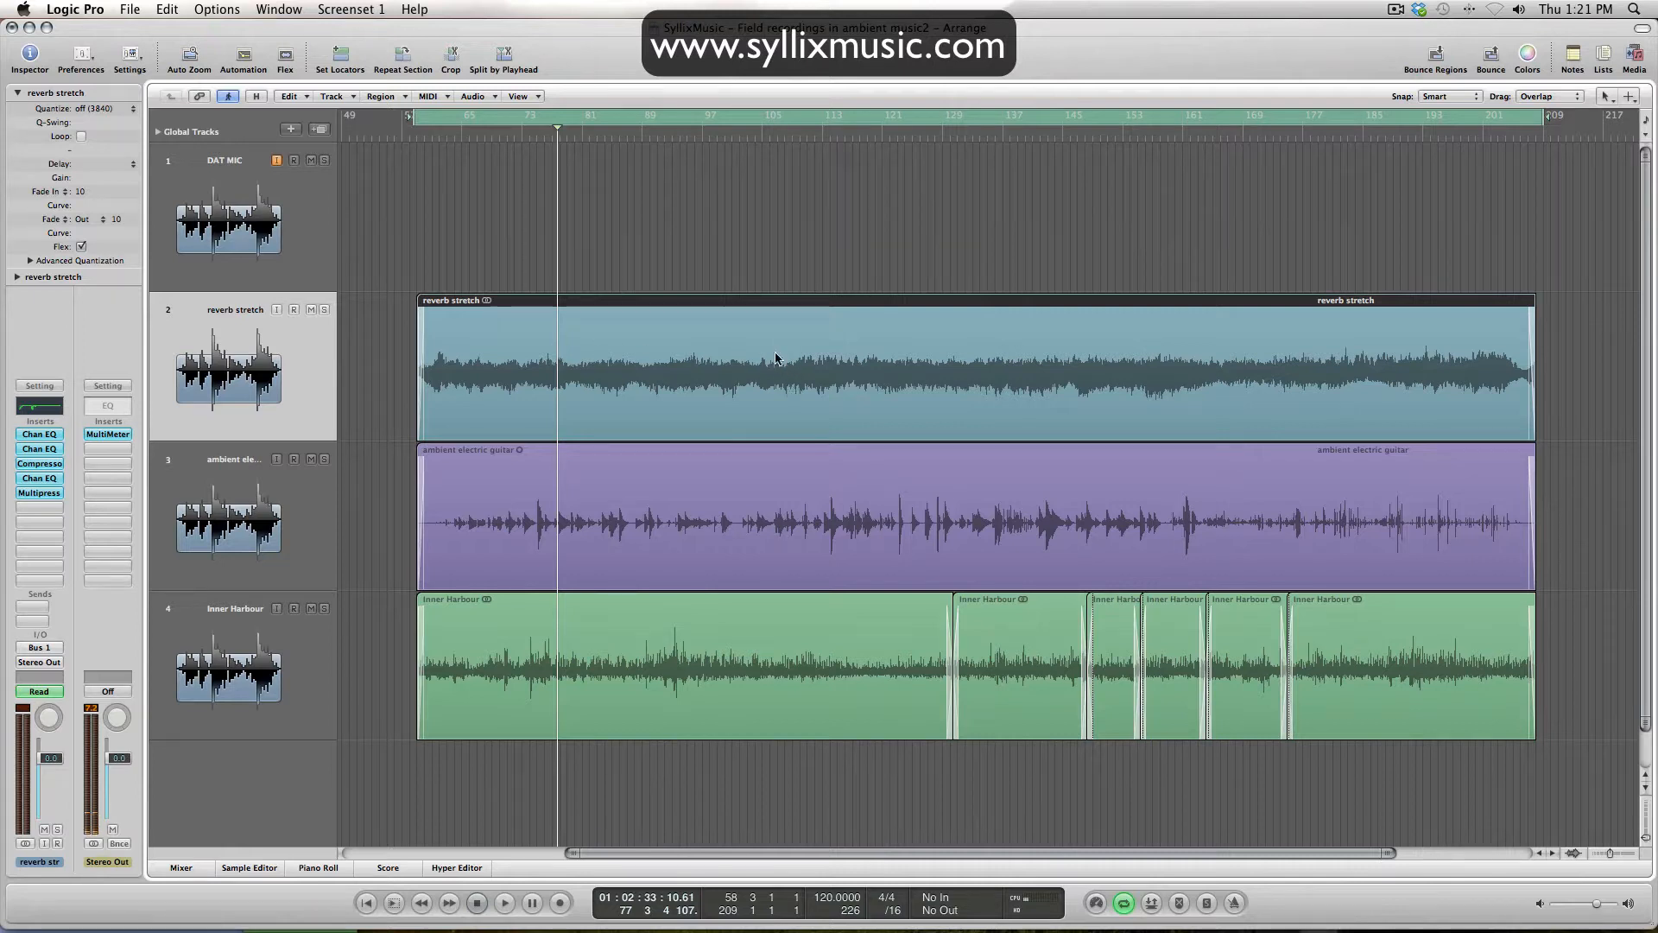
left_click(285, 57)
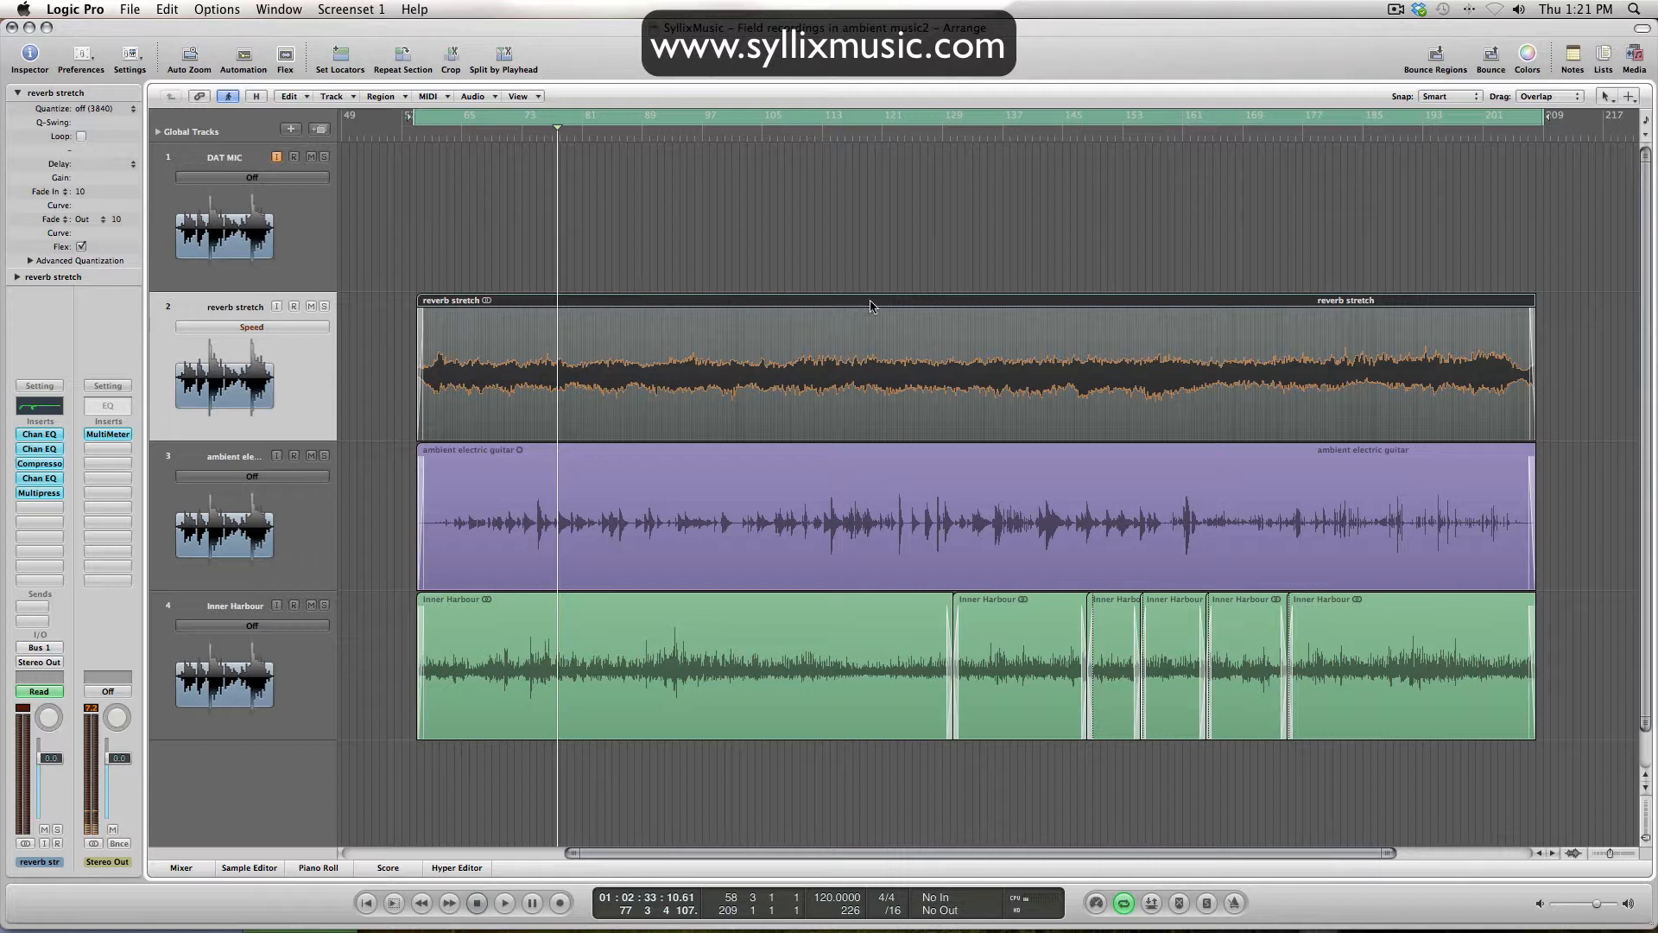
left_click(309, 332)
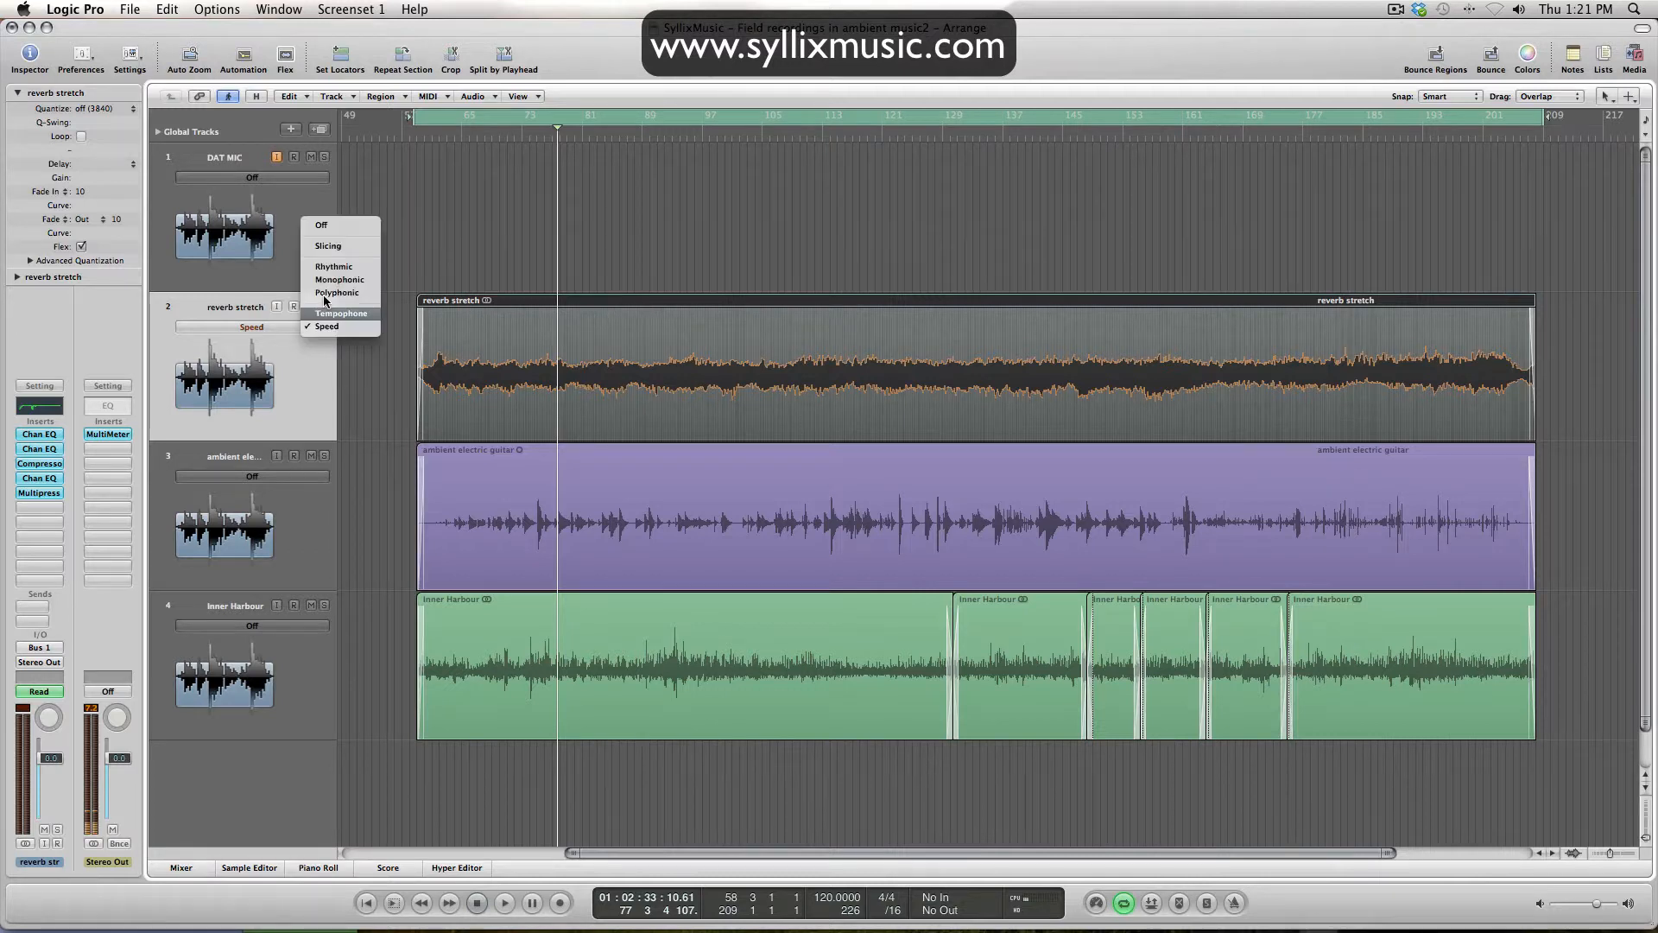
left_click(344, 231)
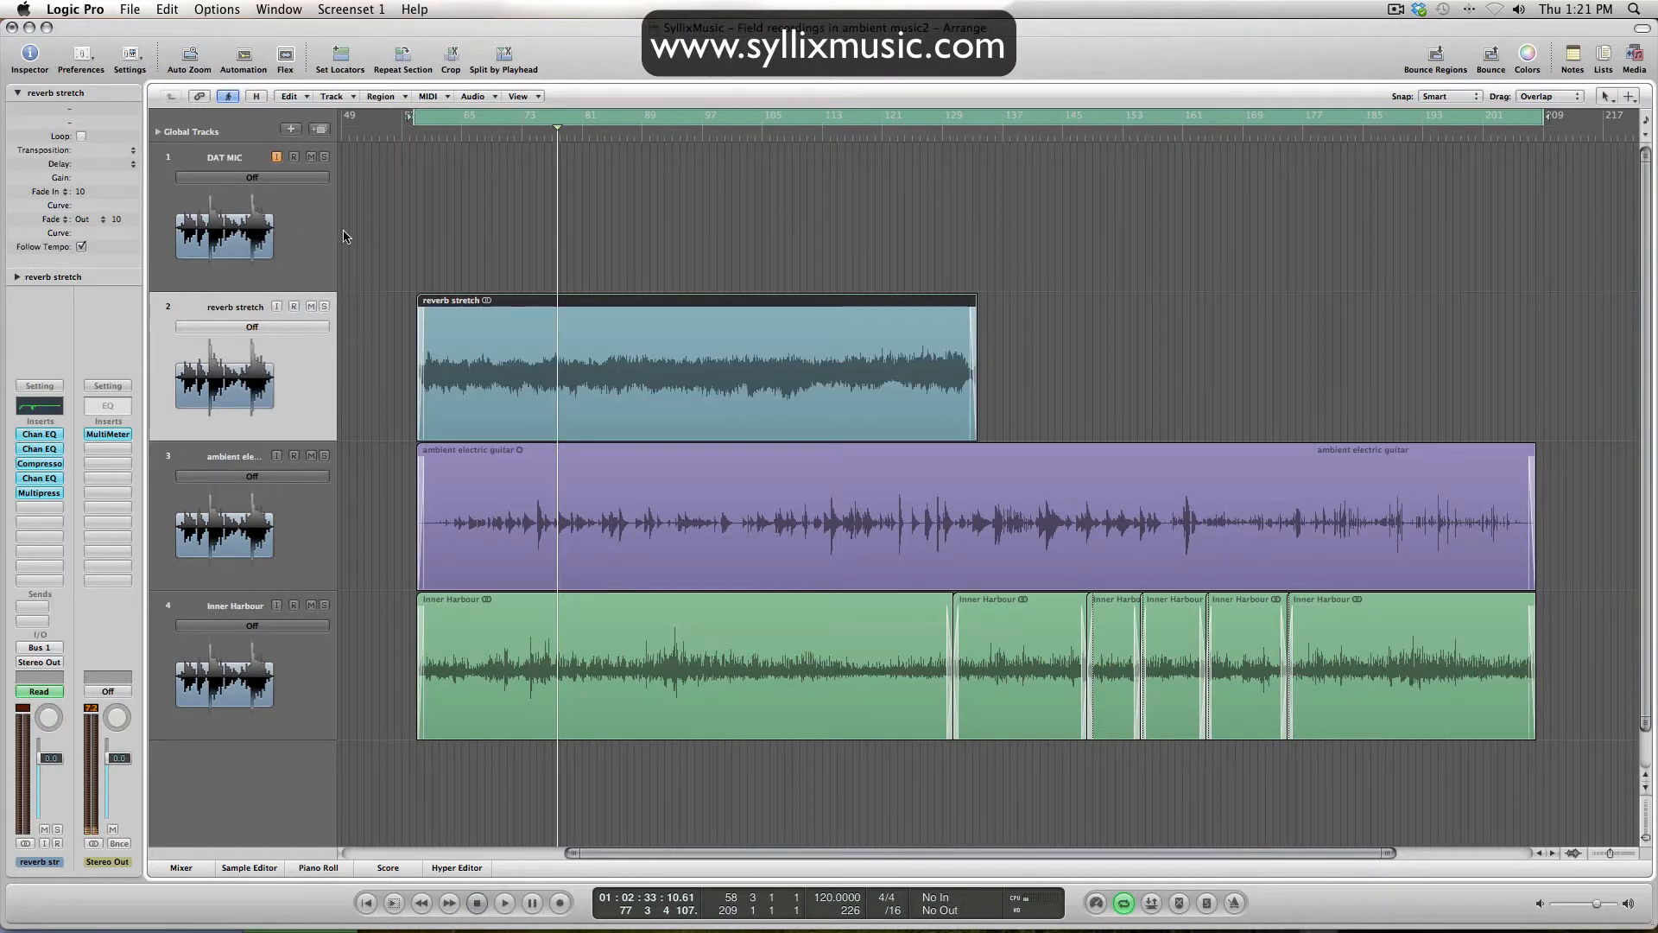
Solo the DAT MIC and reverb stretch tracks and play a short passage of the unstretched reverb stretch region.
left_click(325, 158)
left_click(324, 306)
key("space")
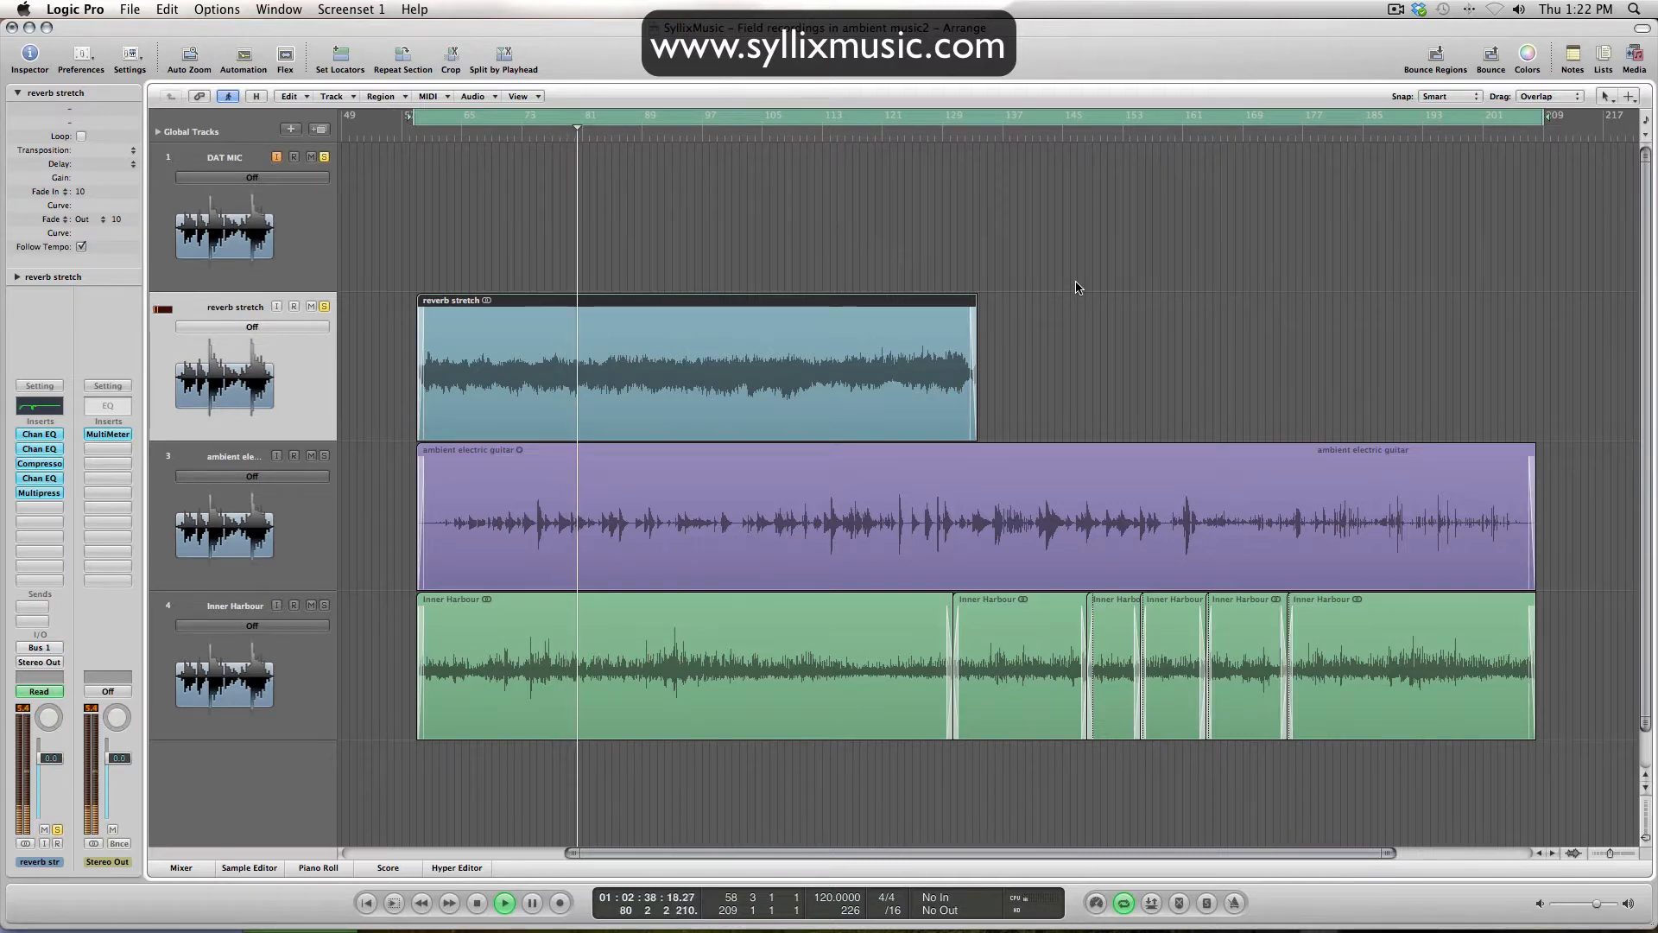
key("space")
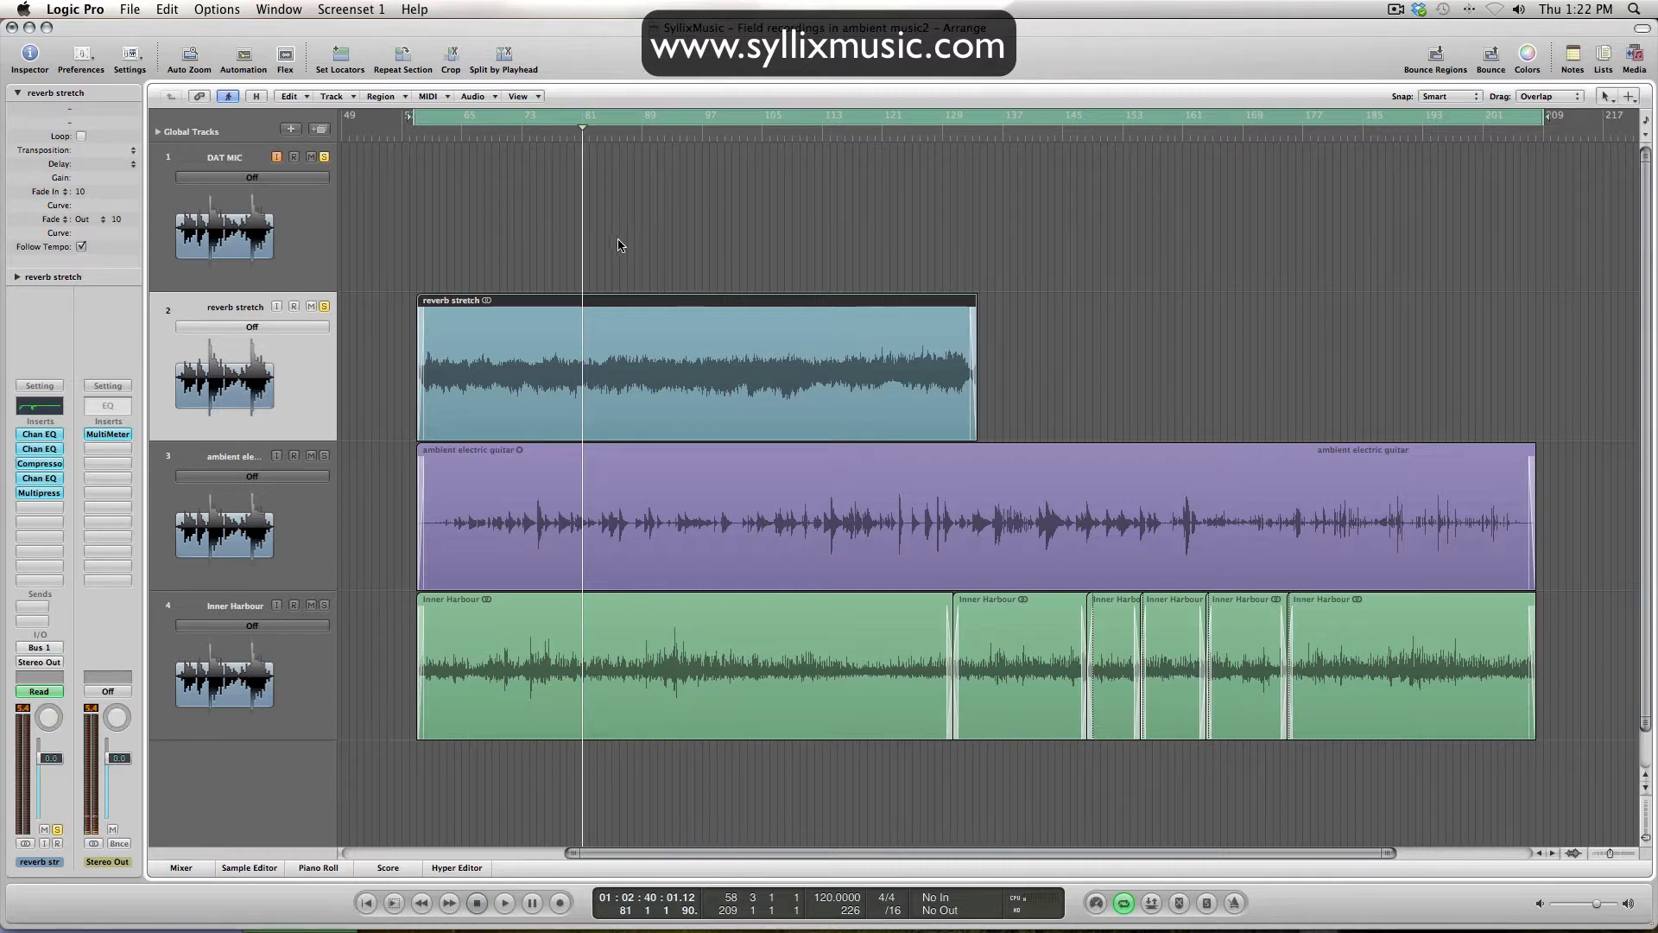
Set the reverb stretch track's Flex mode to Speed and play a short passage of the slowed-down audio.
left_click(314, 328)
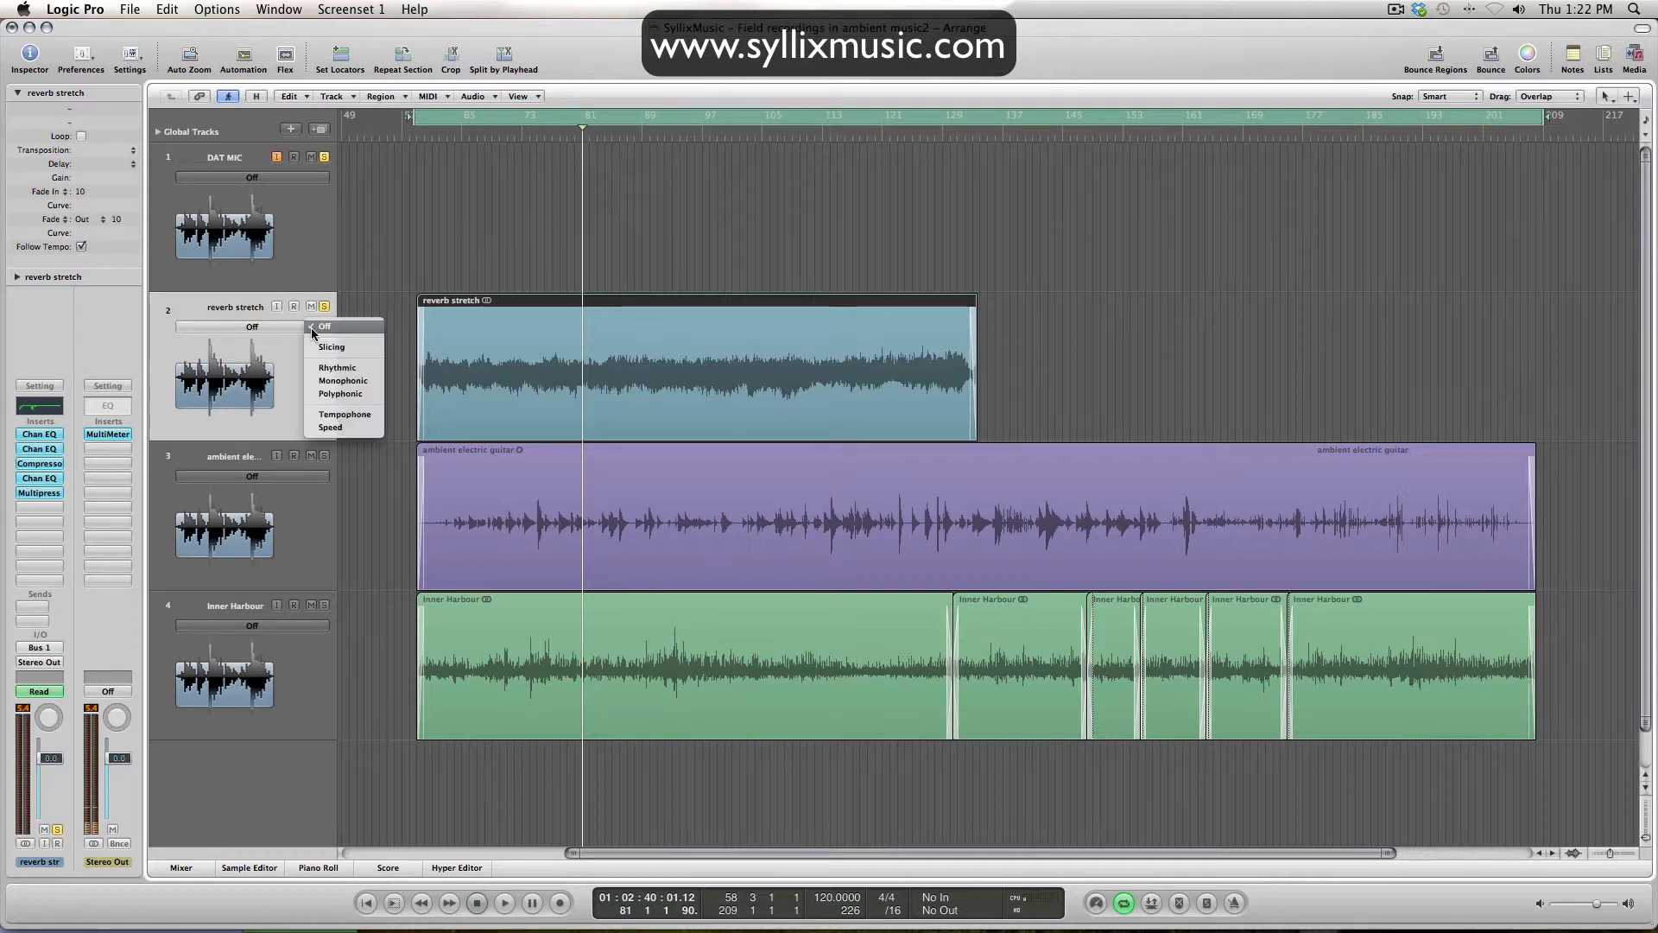
left_click(331, 427)
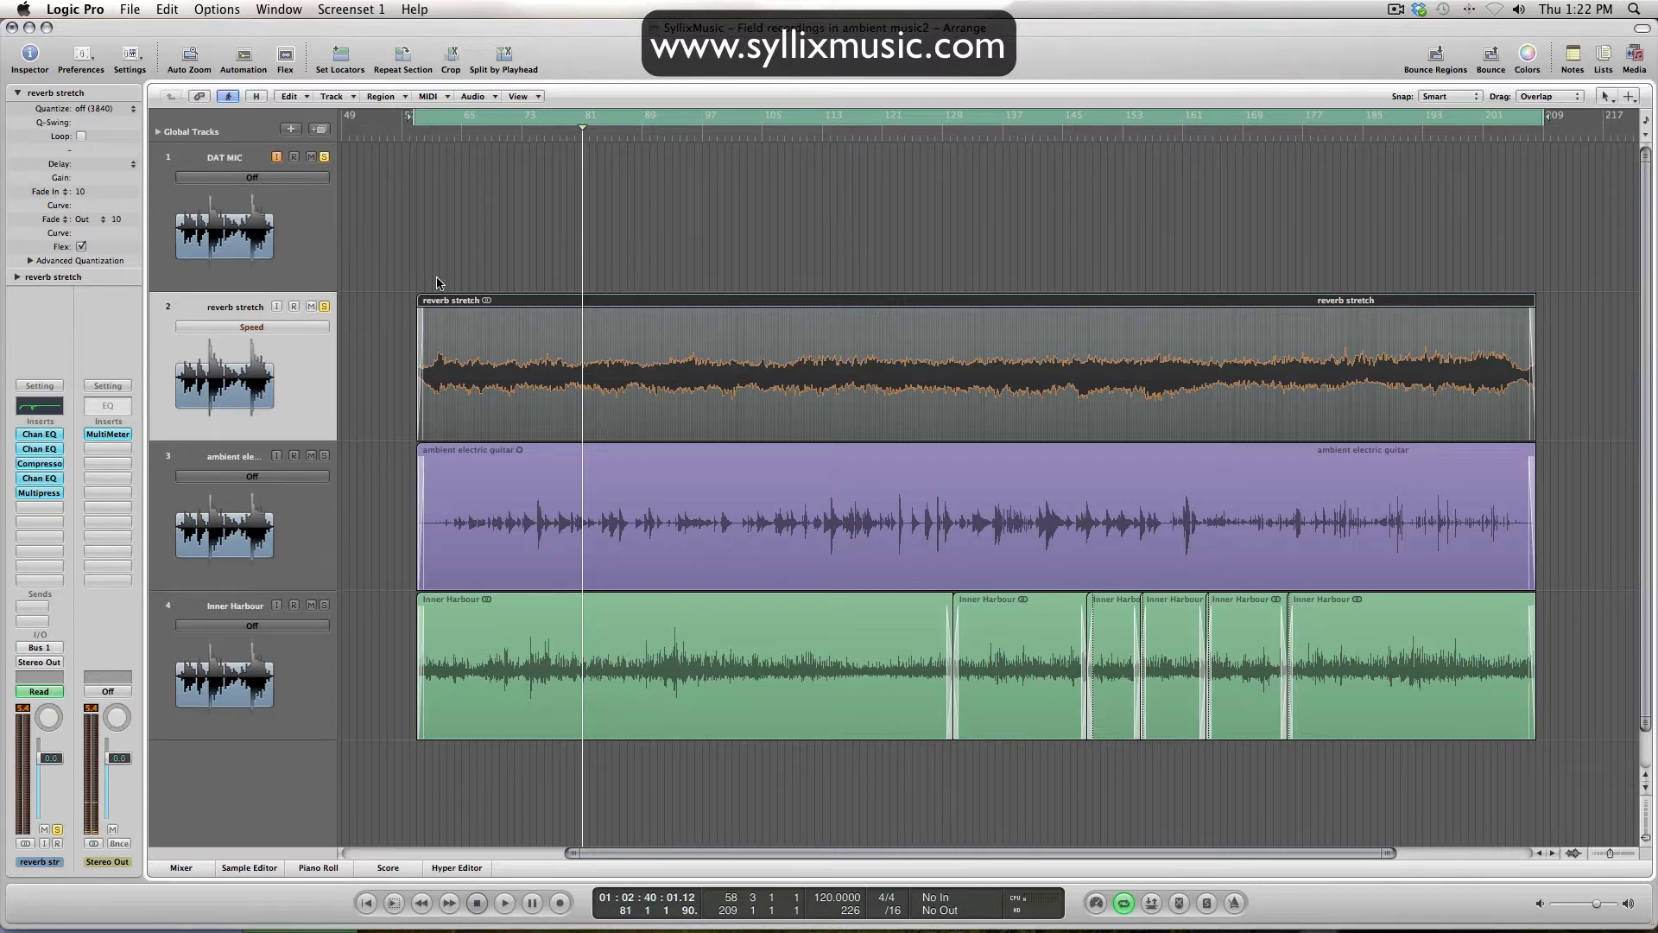
left_click(576, 140)
key("space")
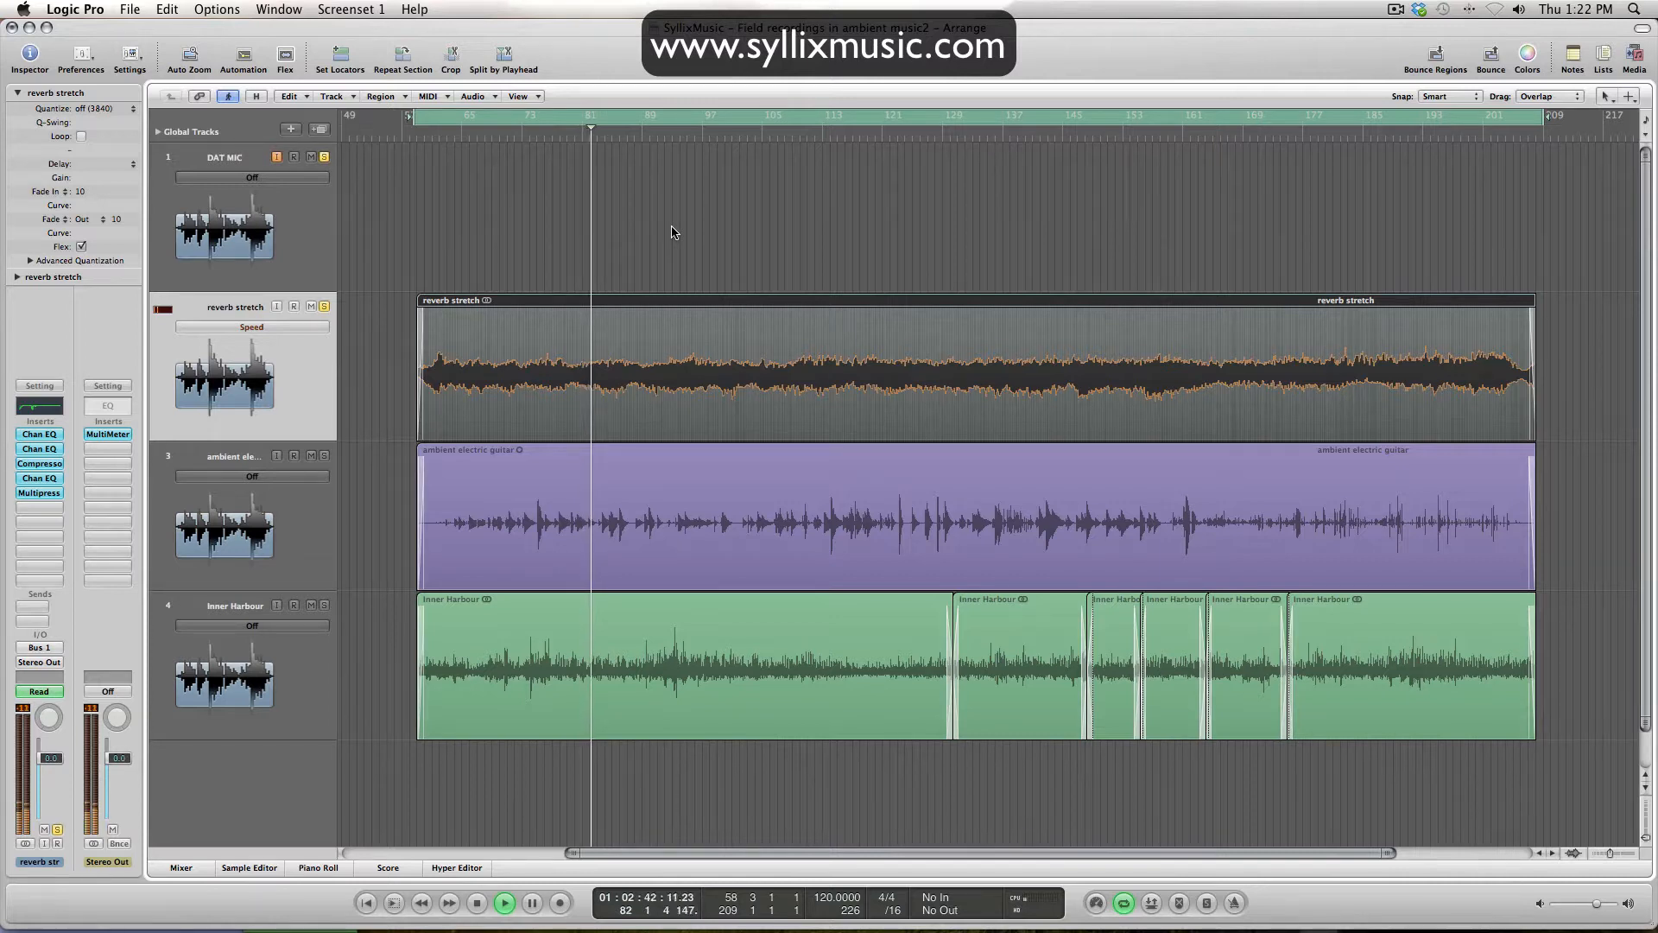
key("space")
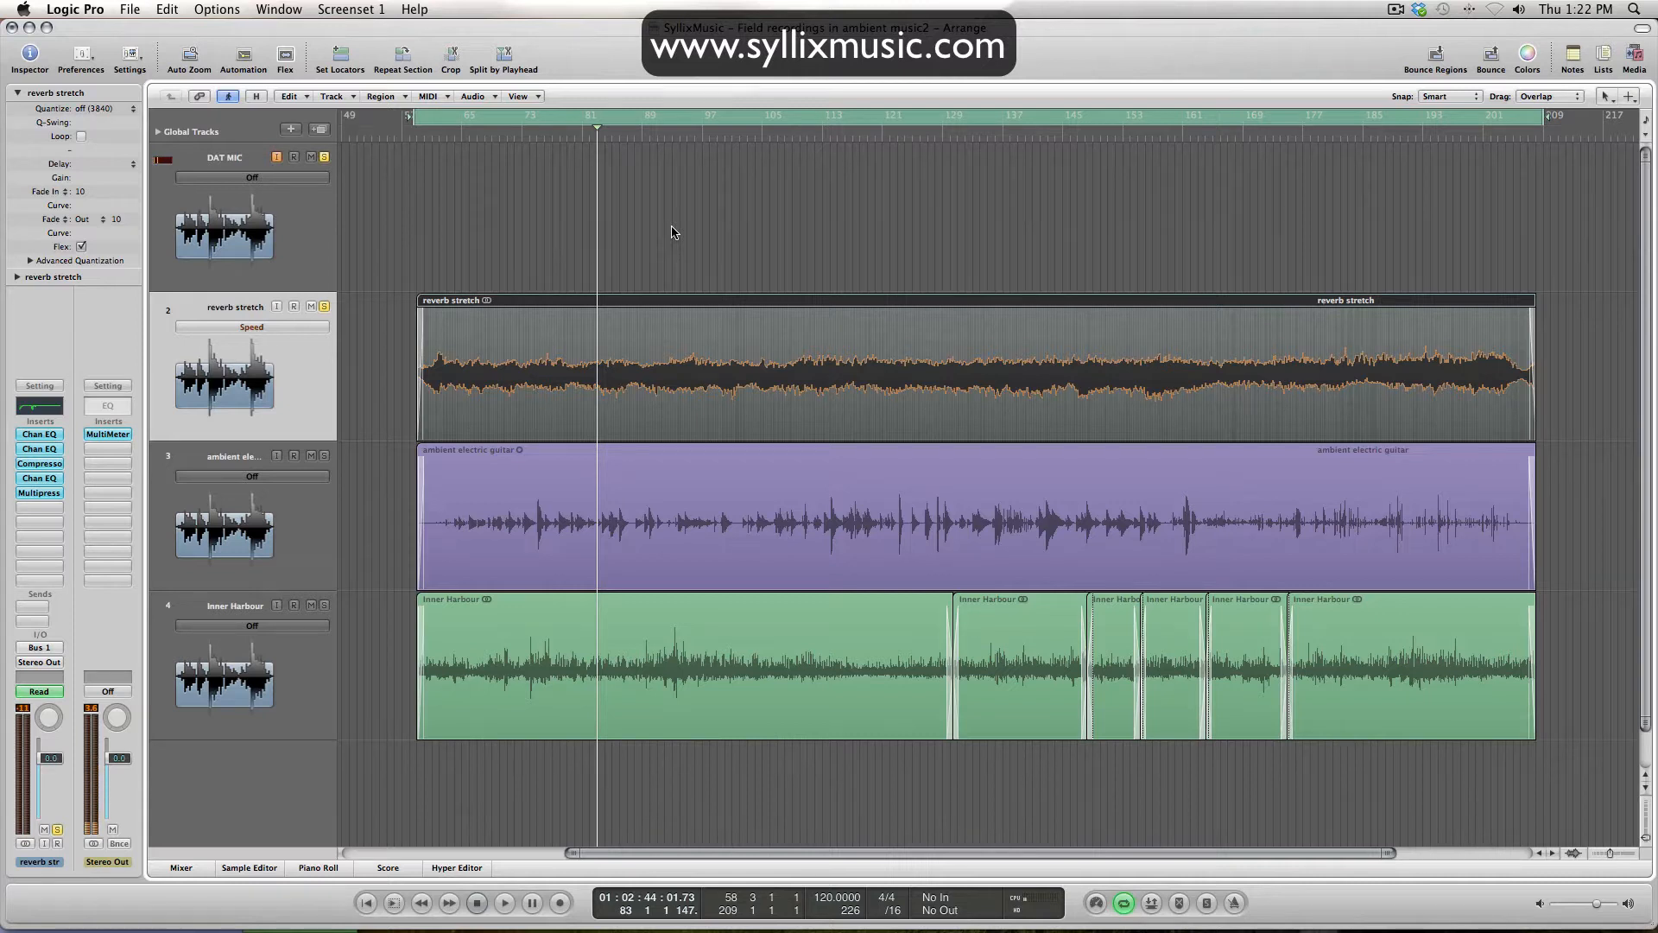
Review the settings of the first two Channel EQ inserts on the reverb stretch track and hide the Flex view.
left_click(49, 435)
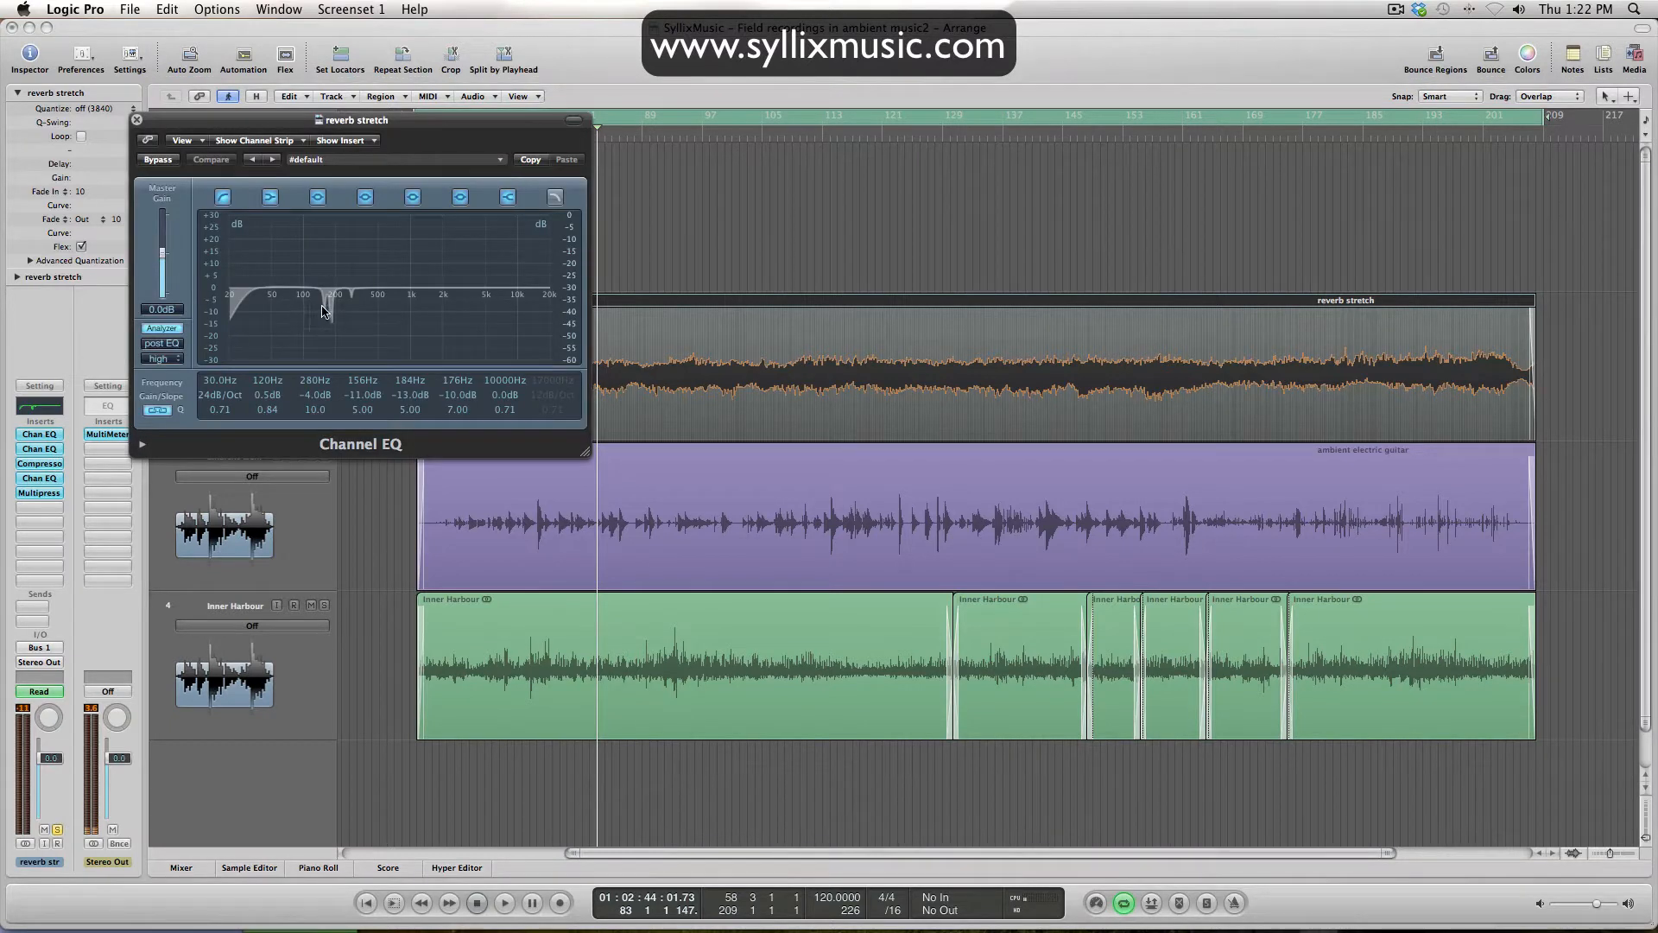
left_click(137, 120)
left_click(44, 450)
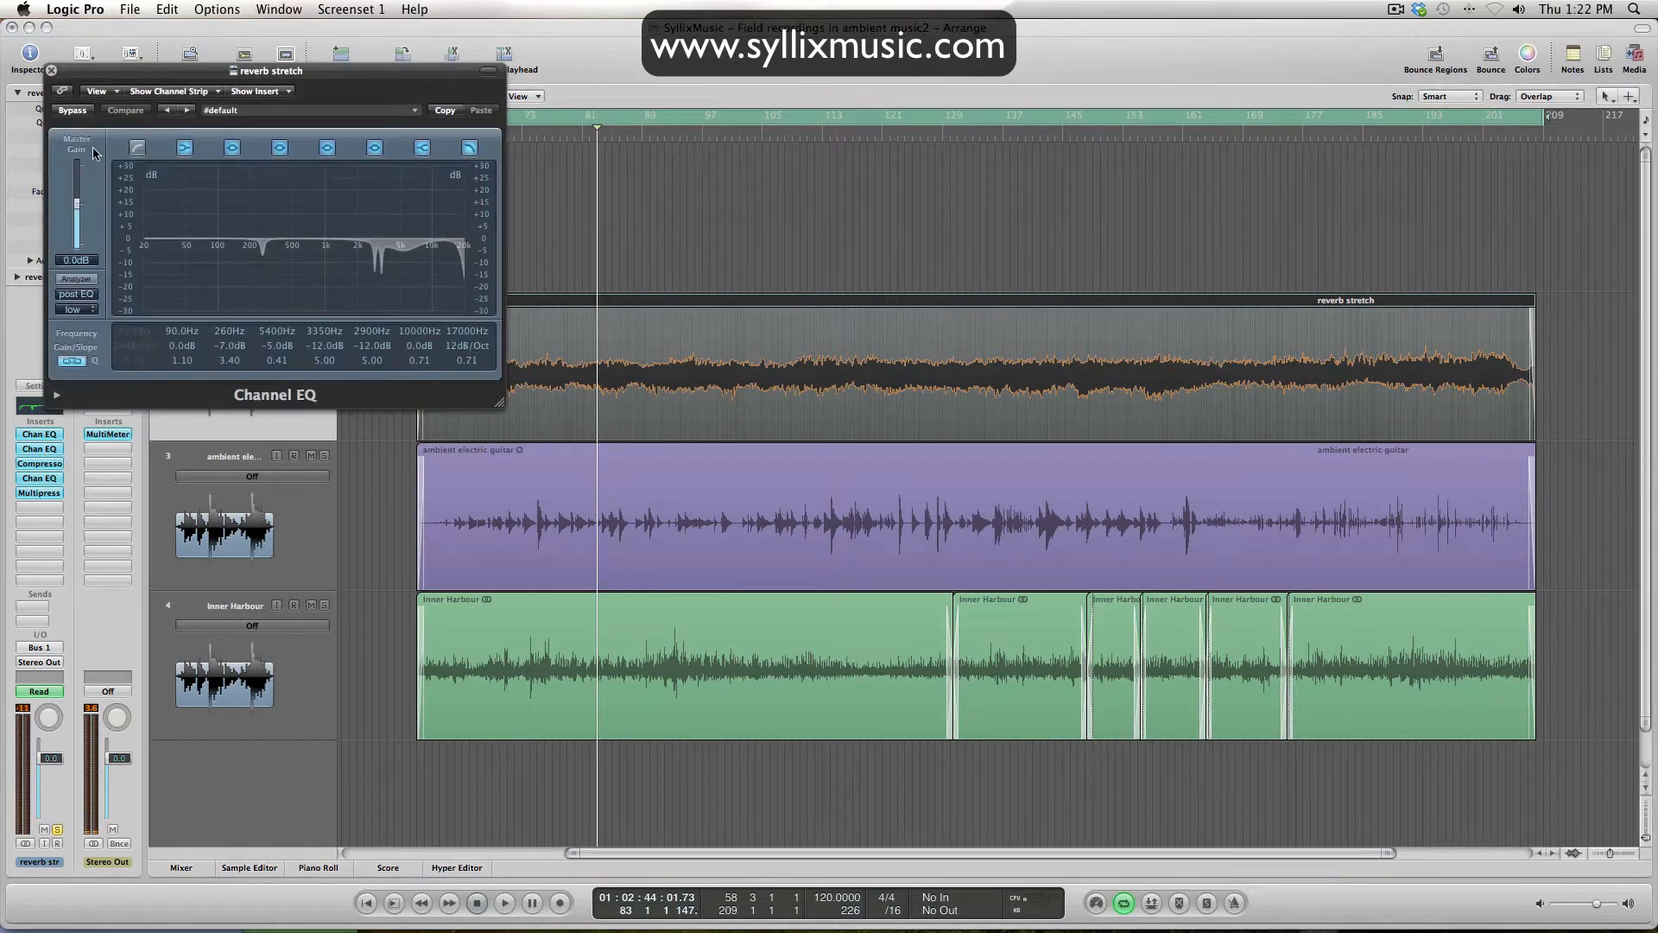
left_click(52, 72)
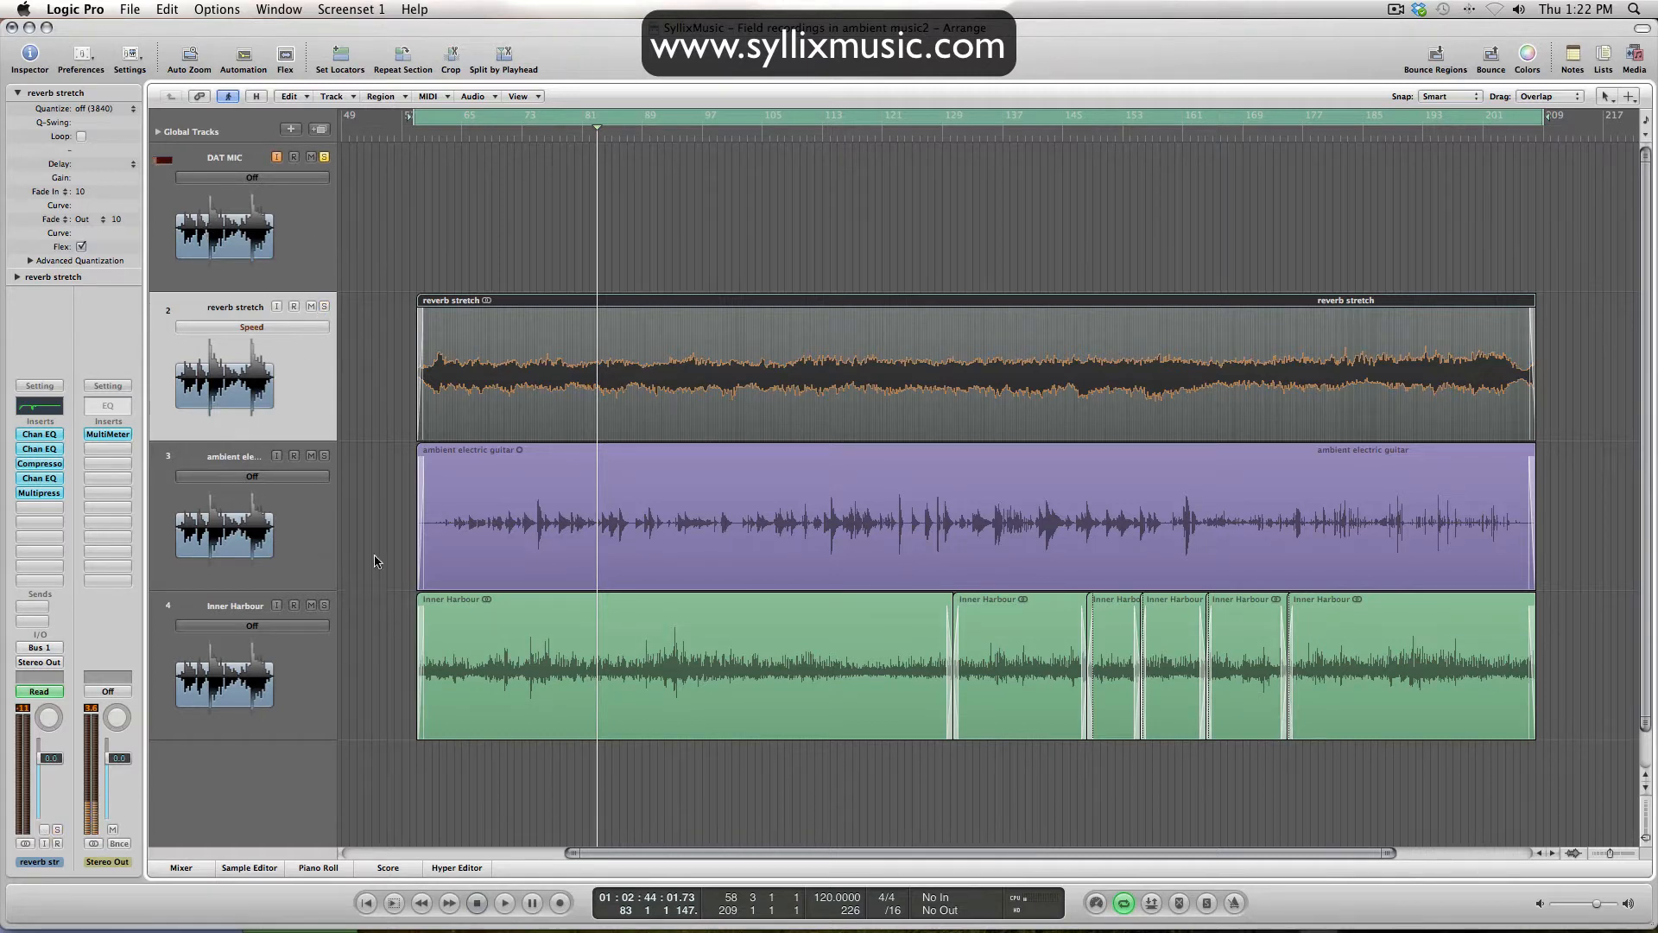
left_click(283, 60)
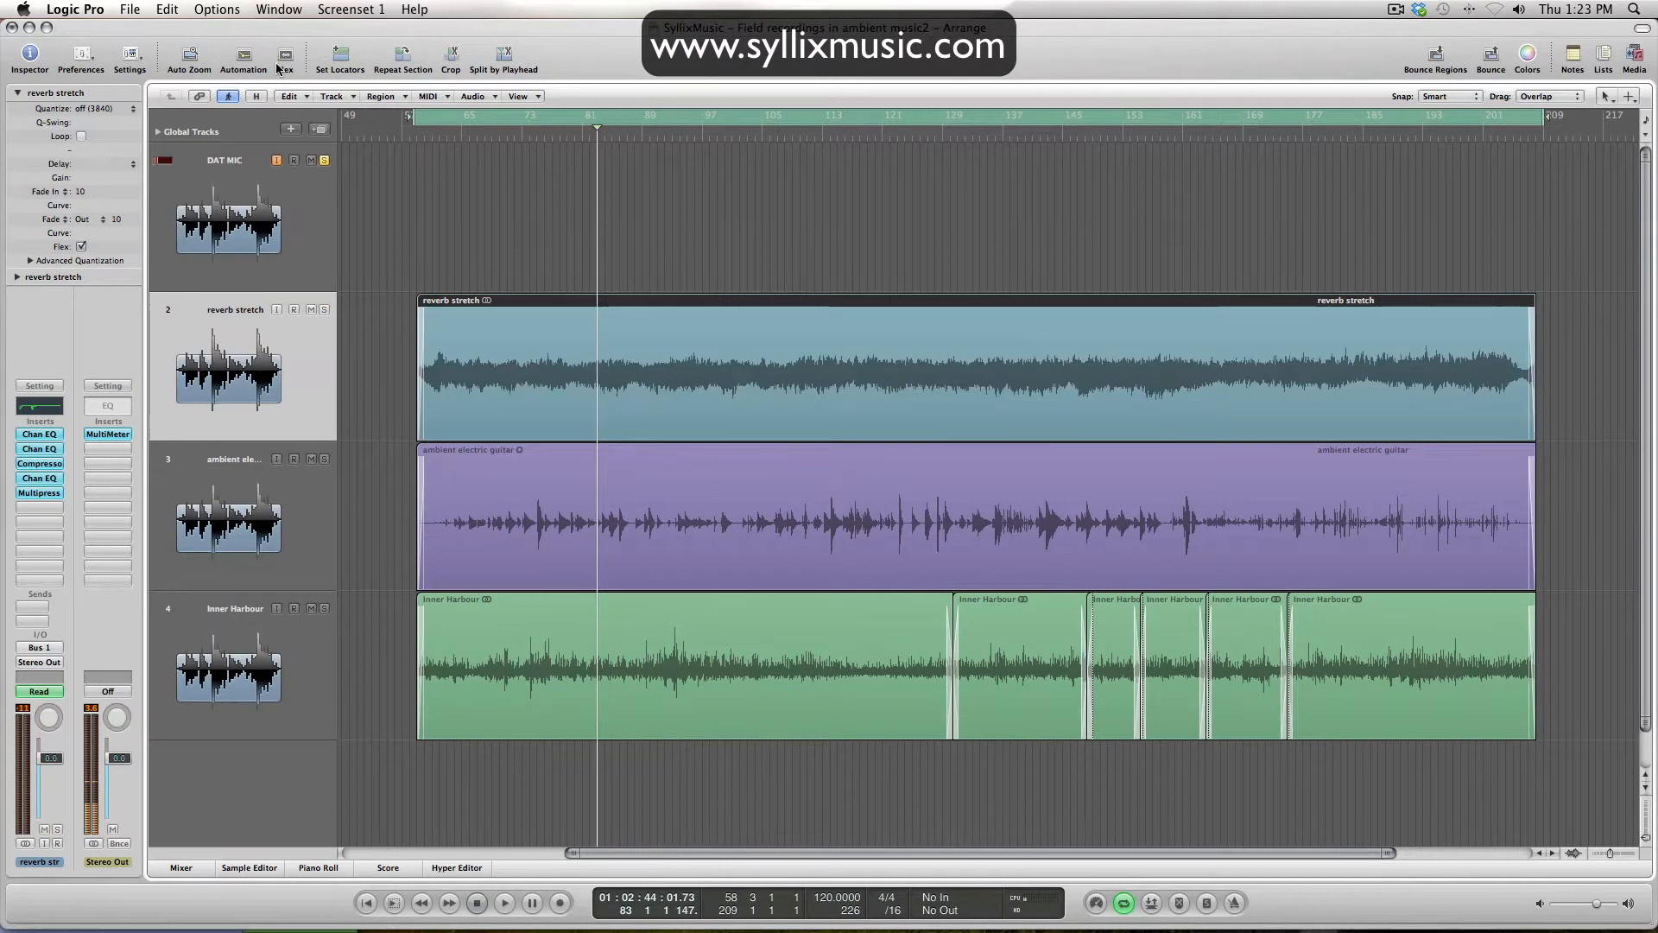
Solo the ambient electric guitar track and play it from around bar 81, stopping after a short passage.
left_click(600, 512)
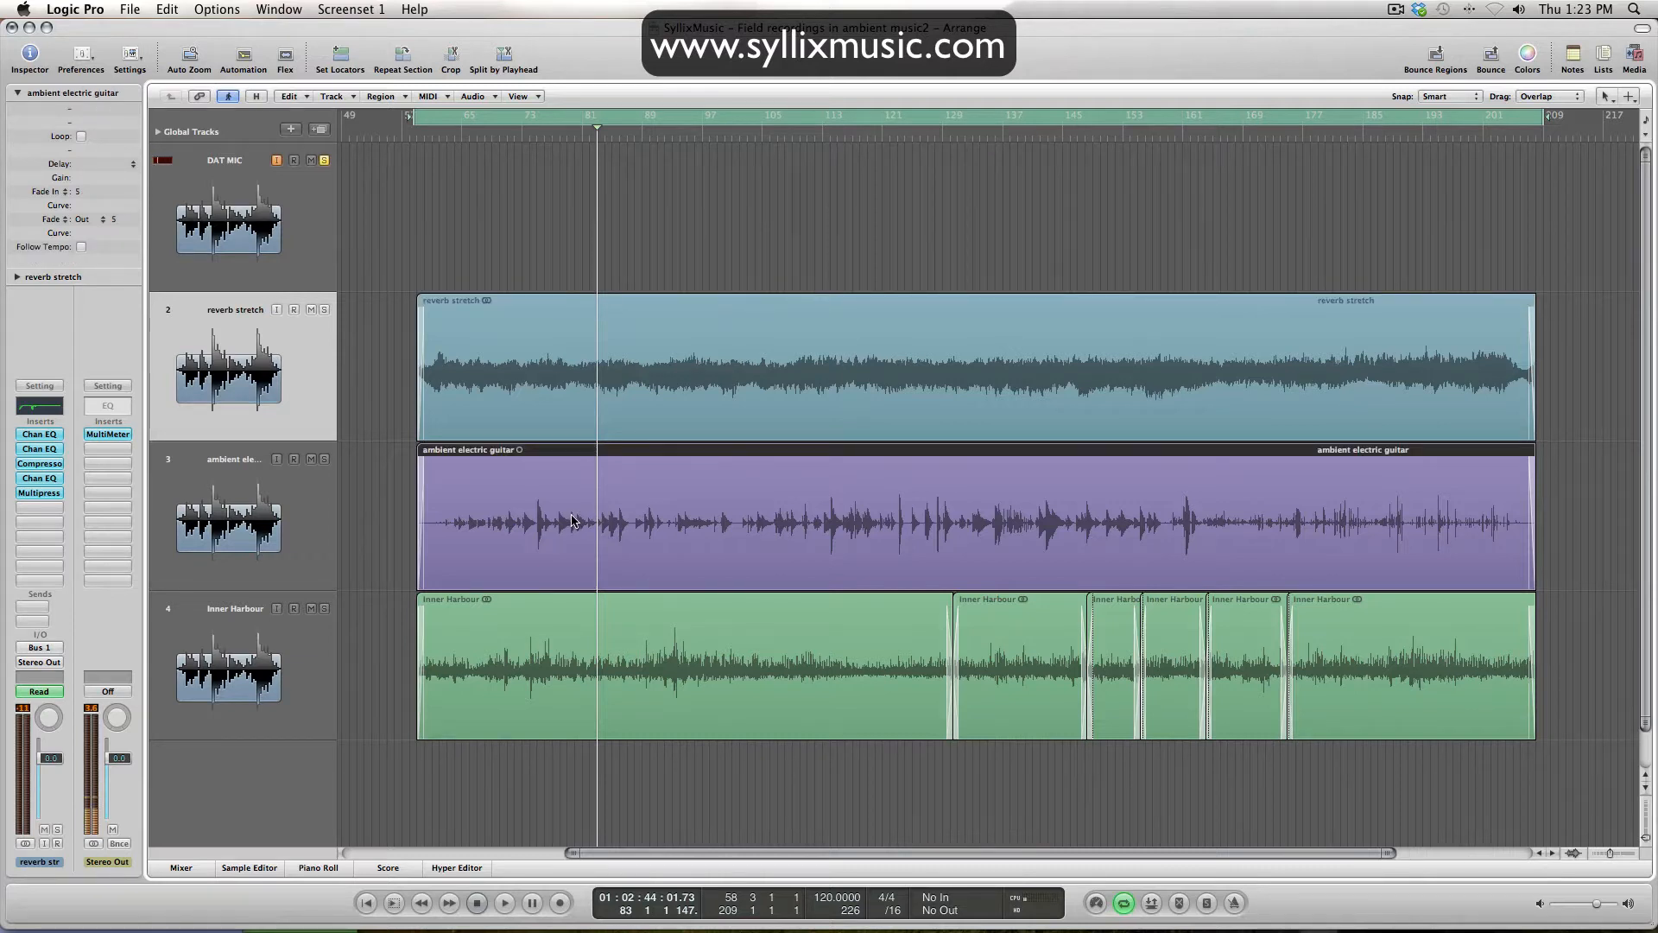
left_click(325, 460)
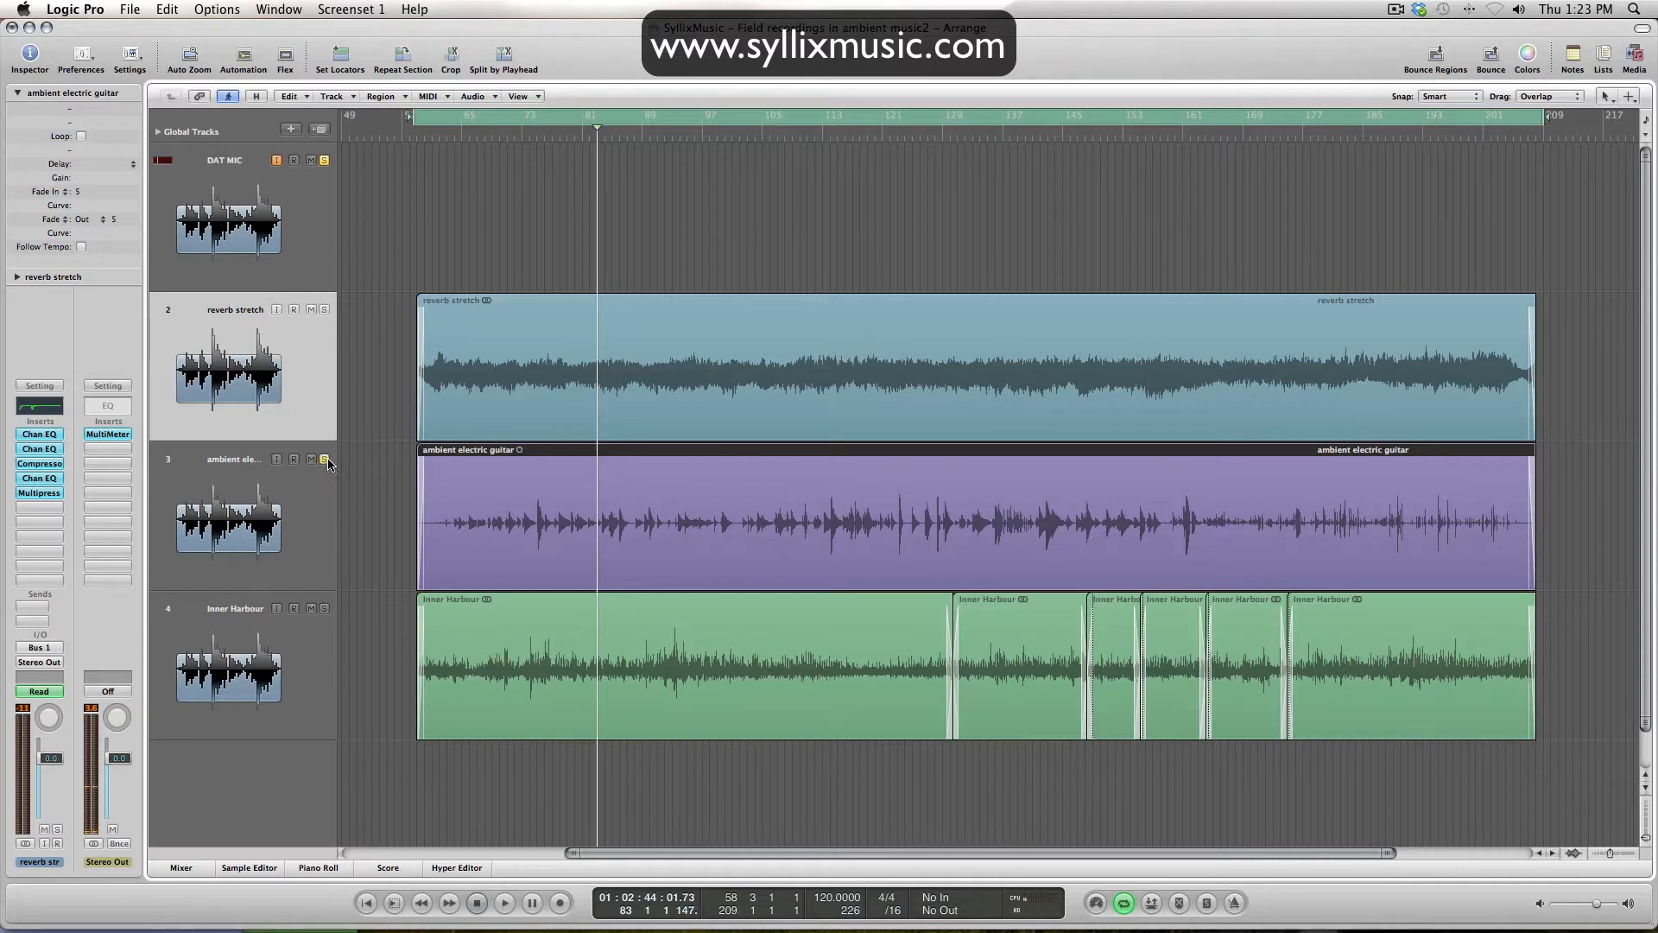
double_click(587, 134)
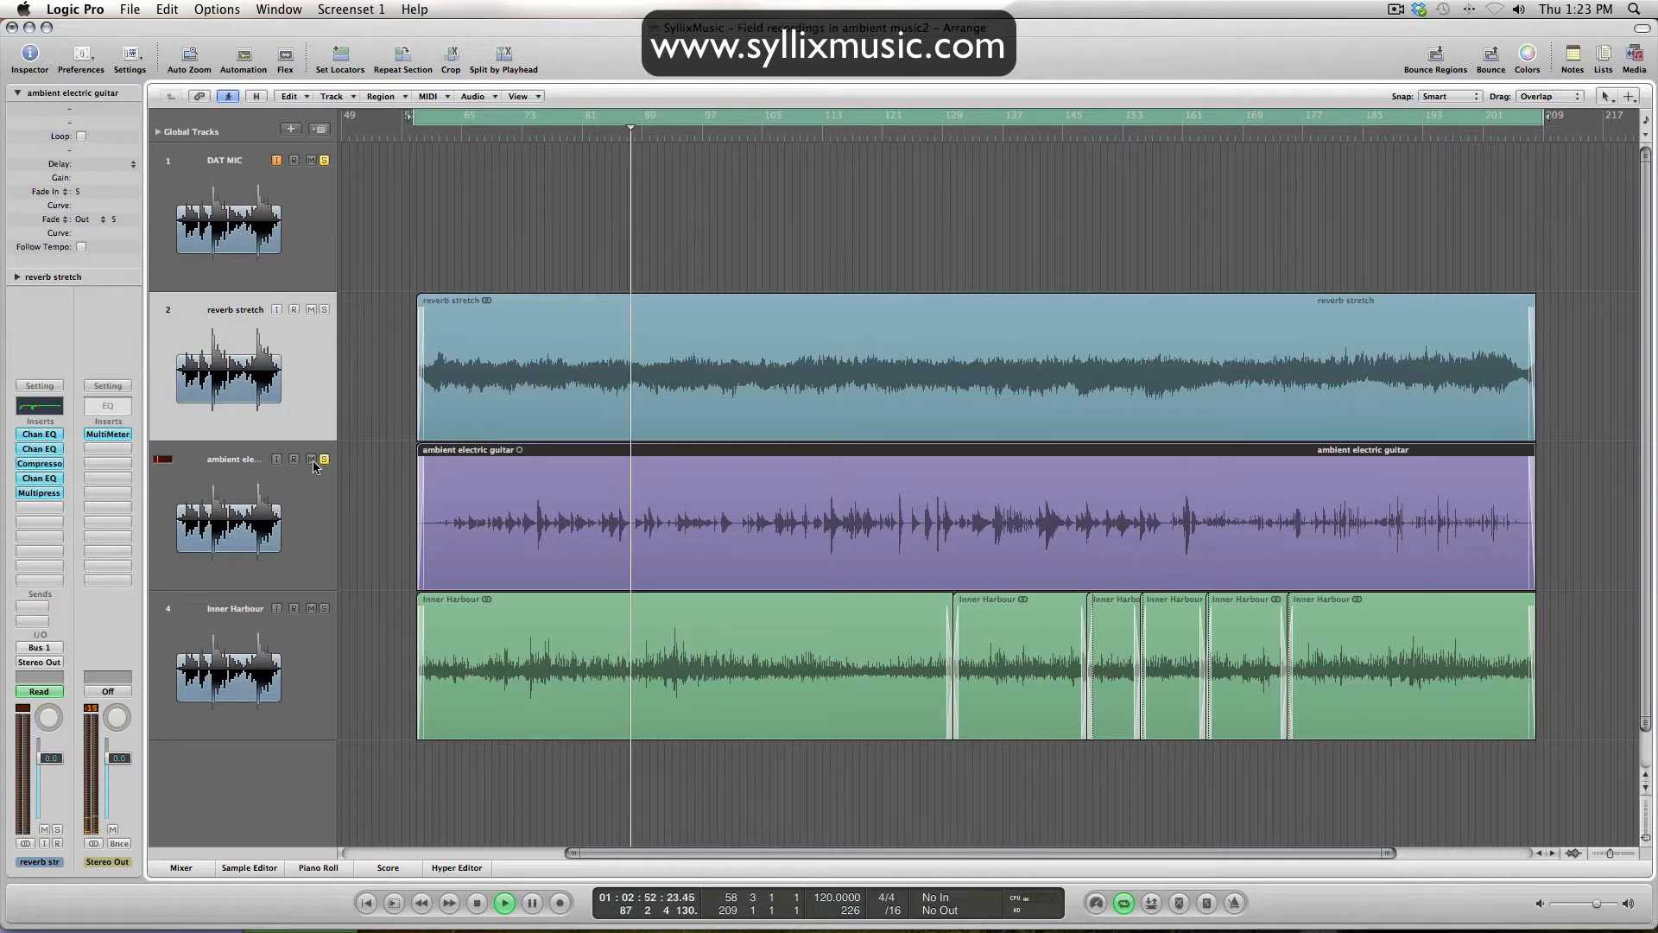
key("space")
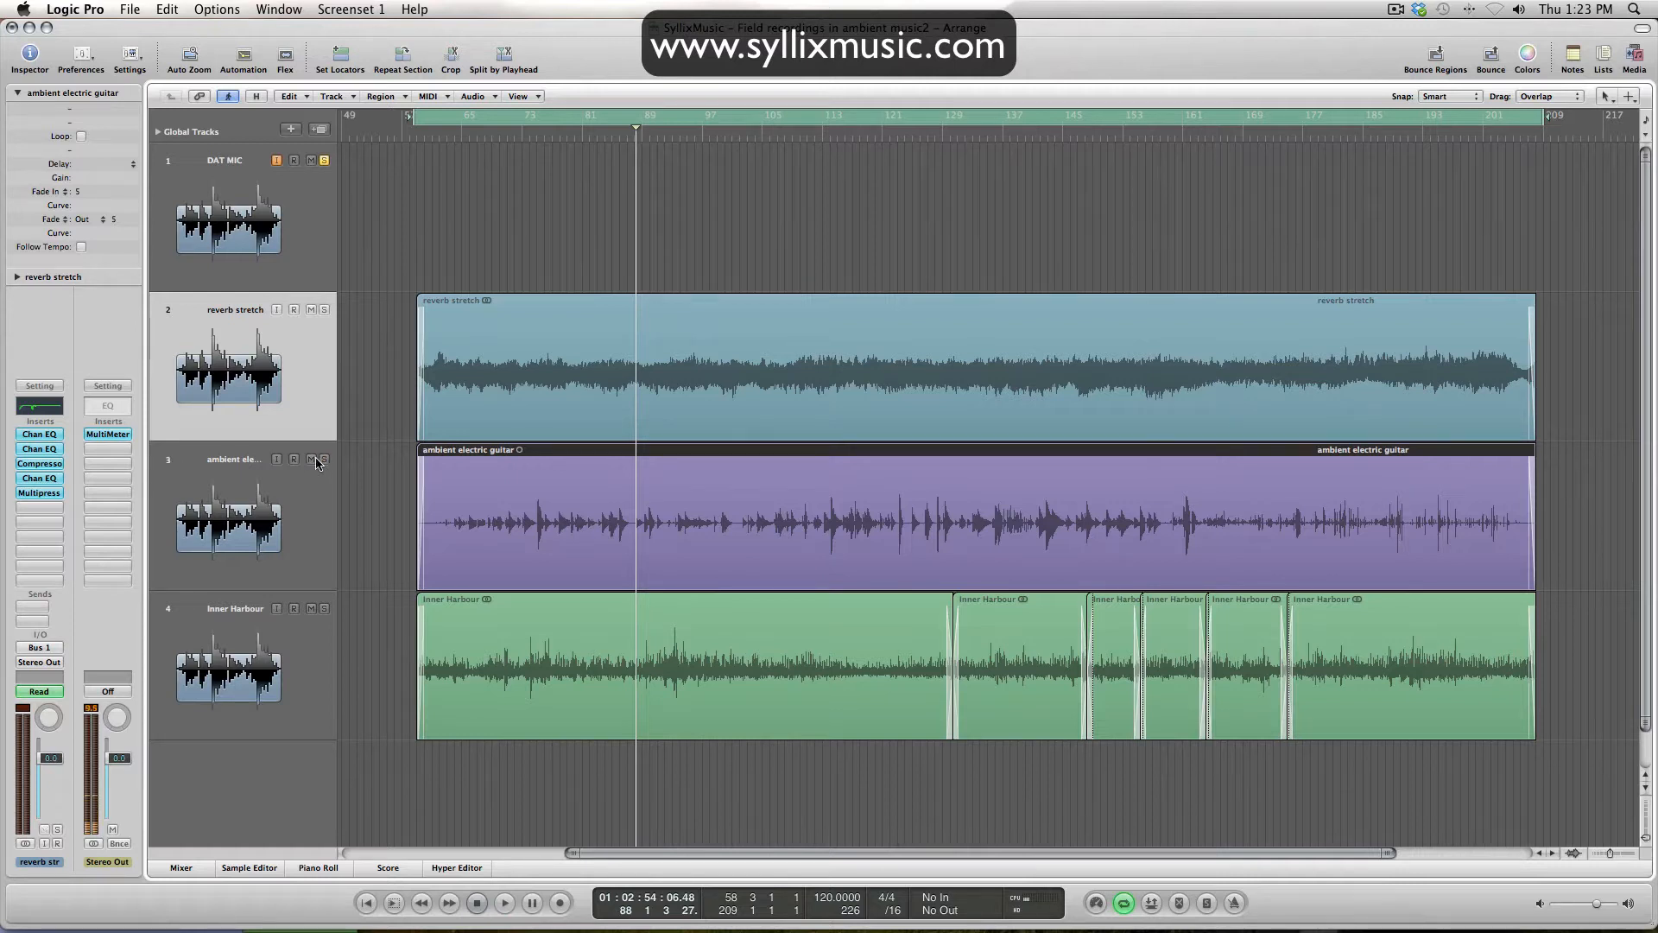
Select all six regions along the Inner Harbour track and clear the selection.
left_click(315, 652)
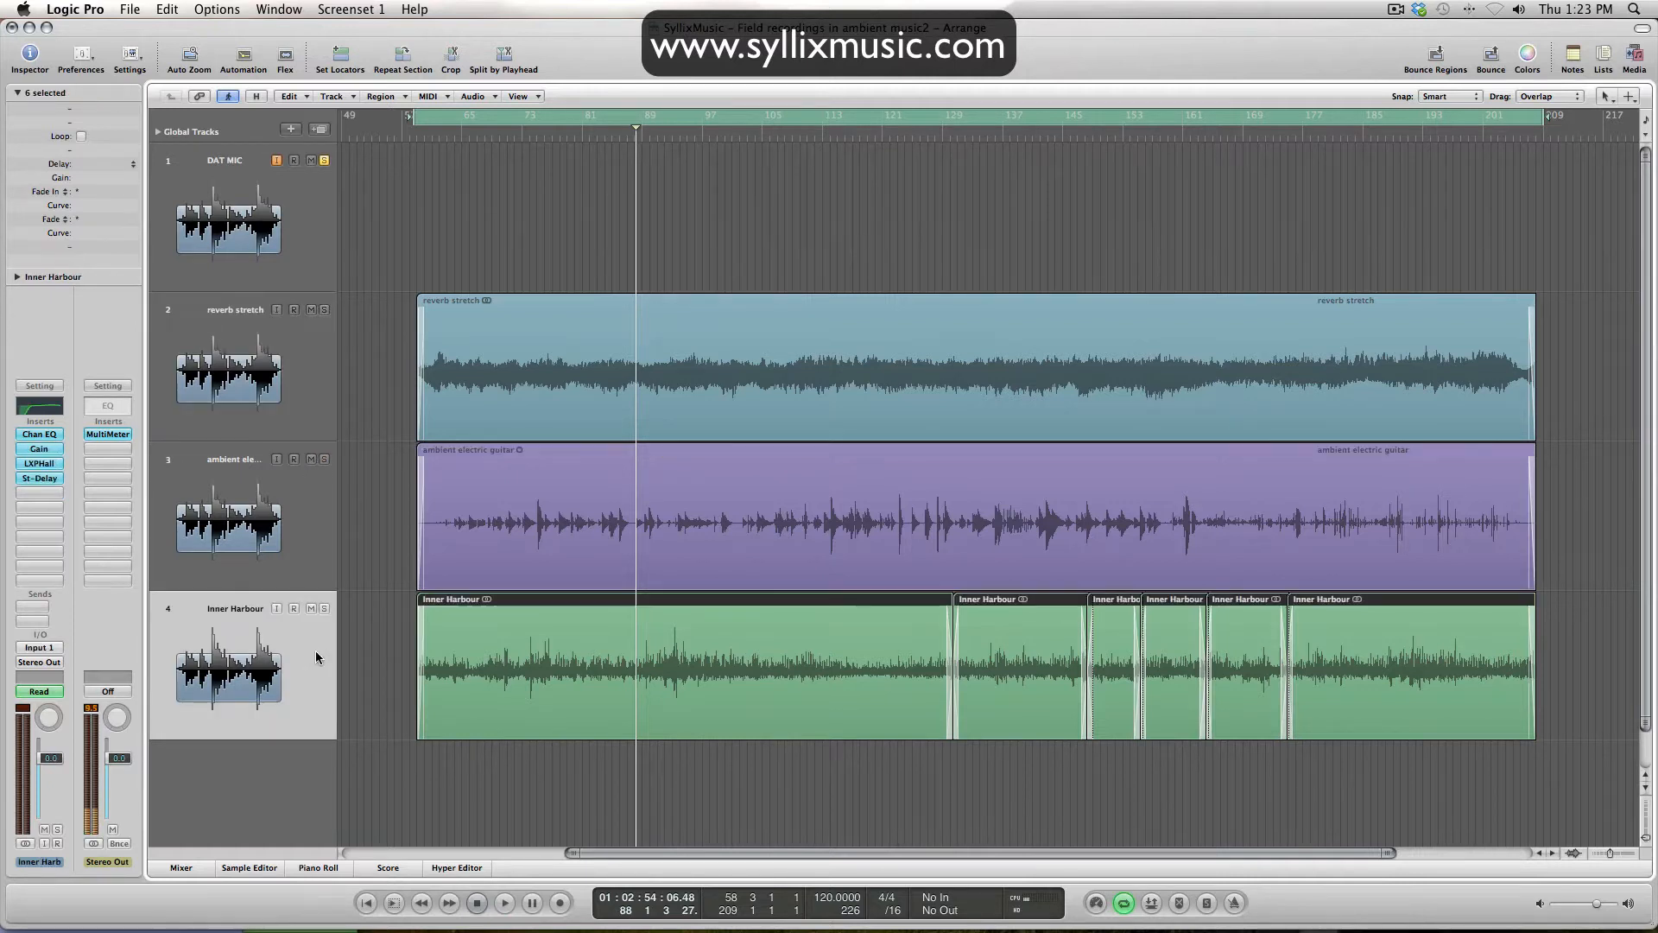
left_click(681, 802)
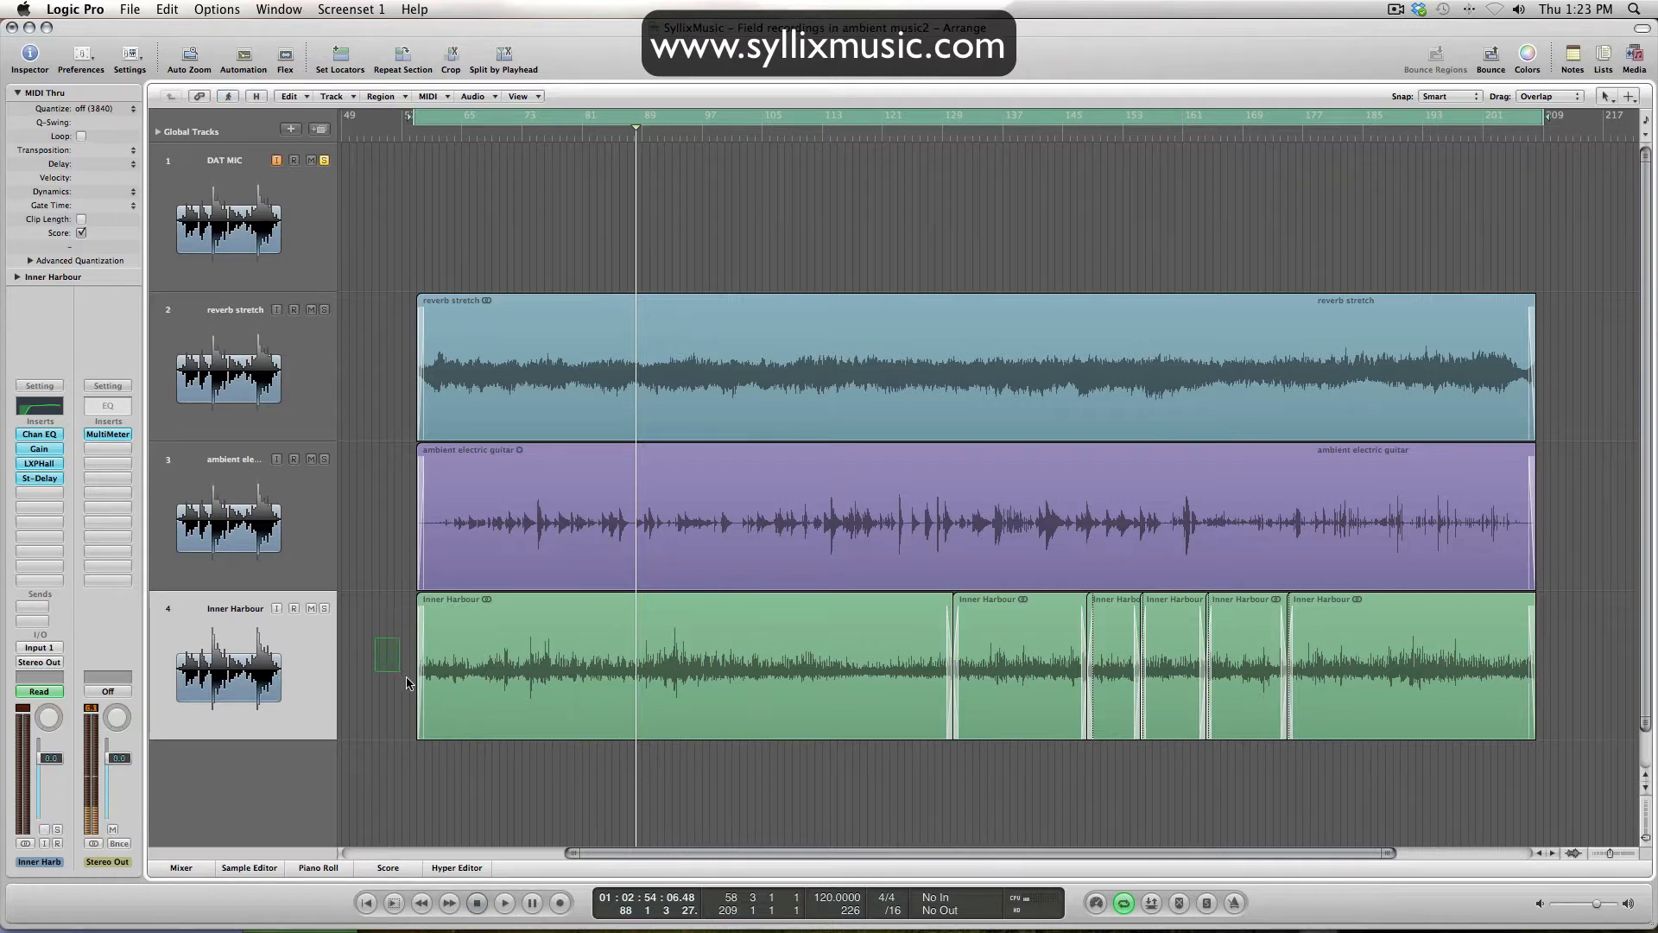
left_click_drag(375, 637, 1583, 717)
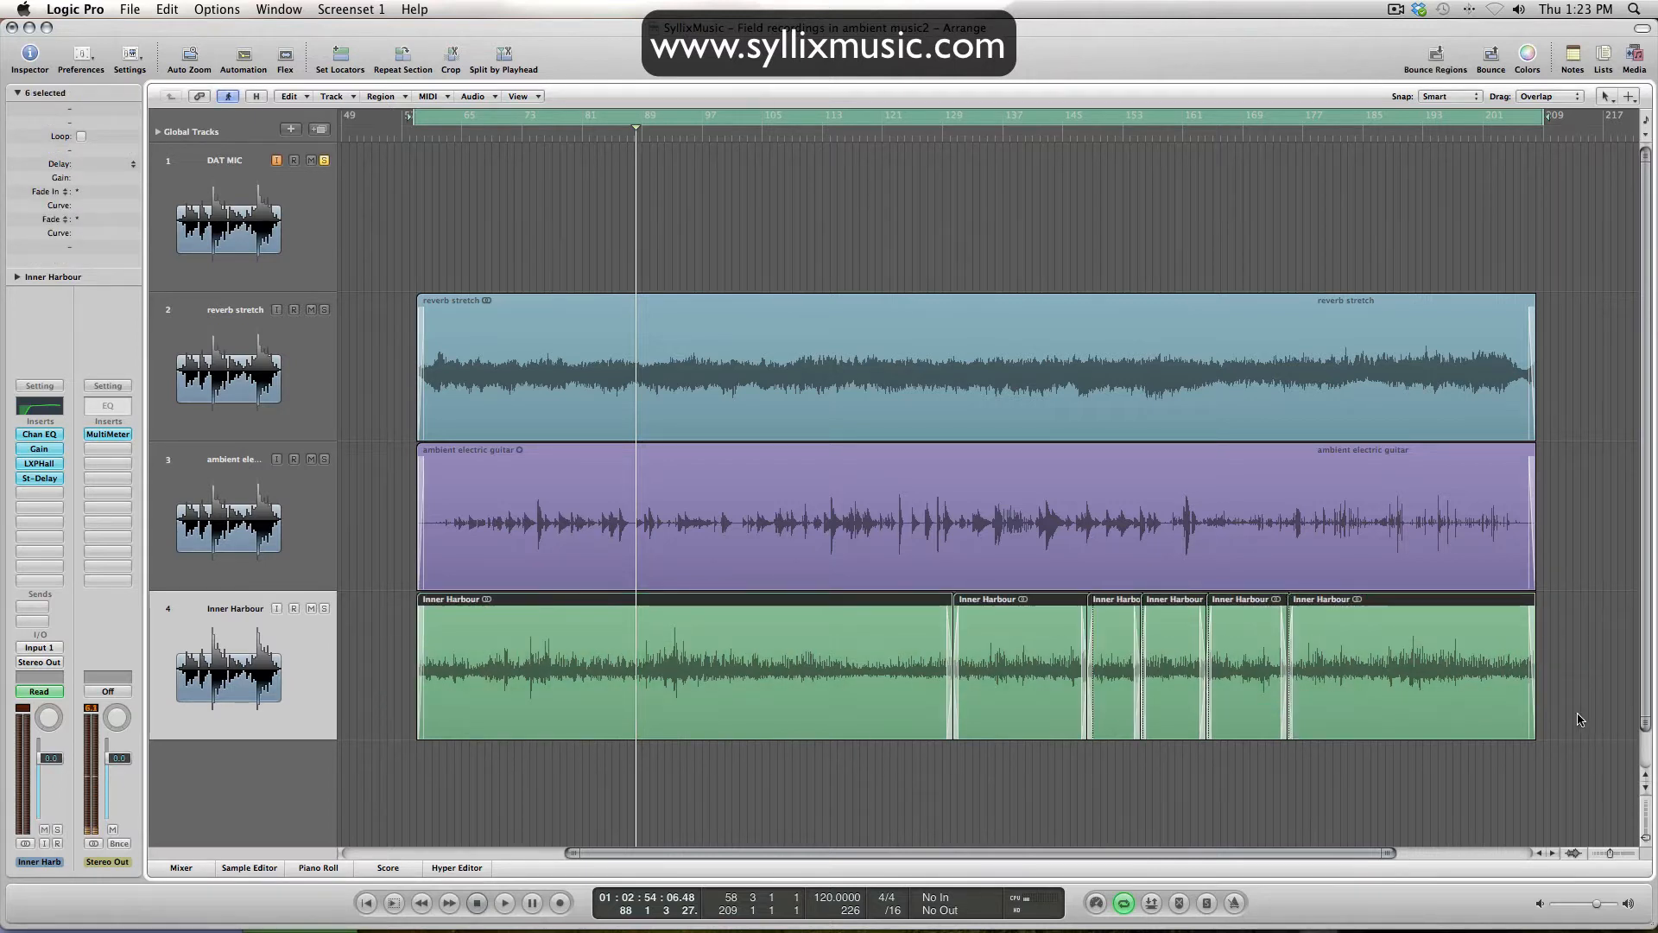
left_click(655, 760)
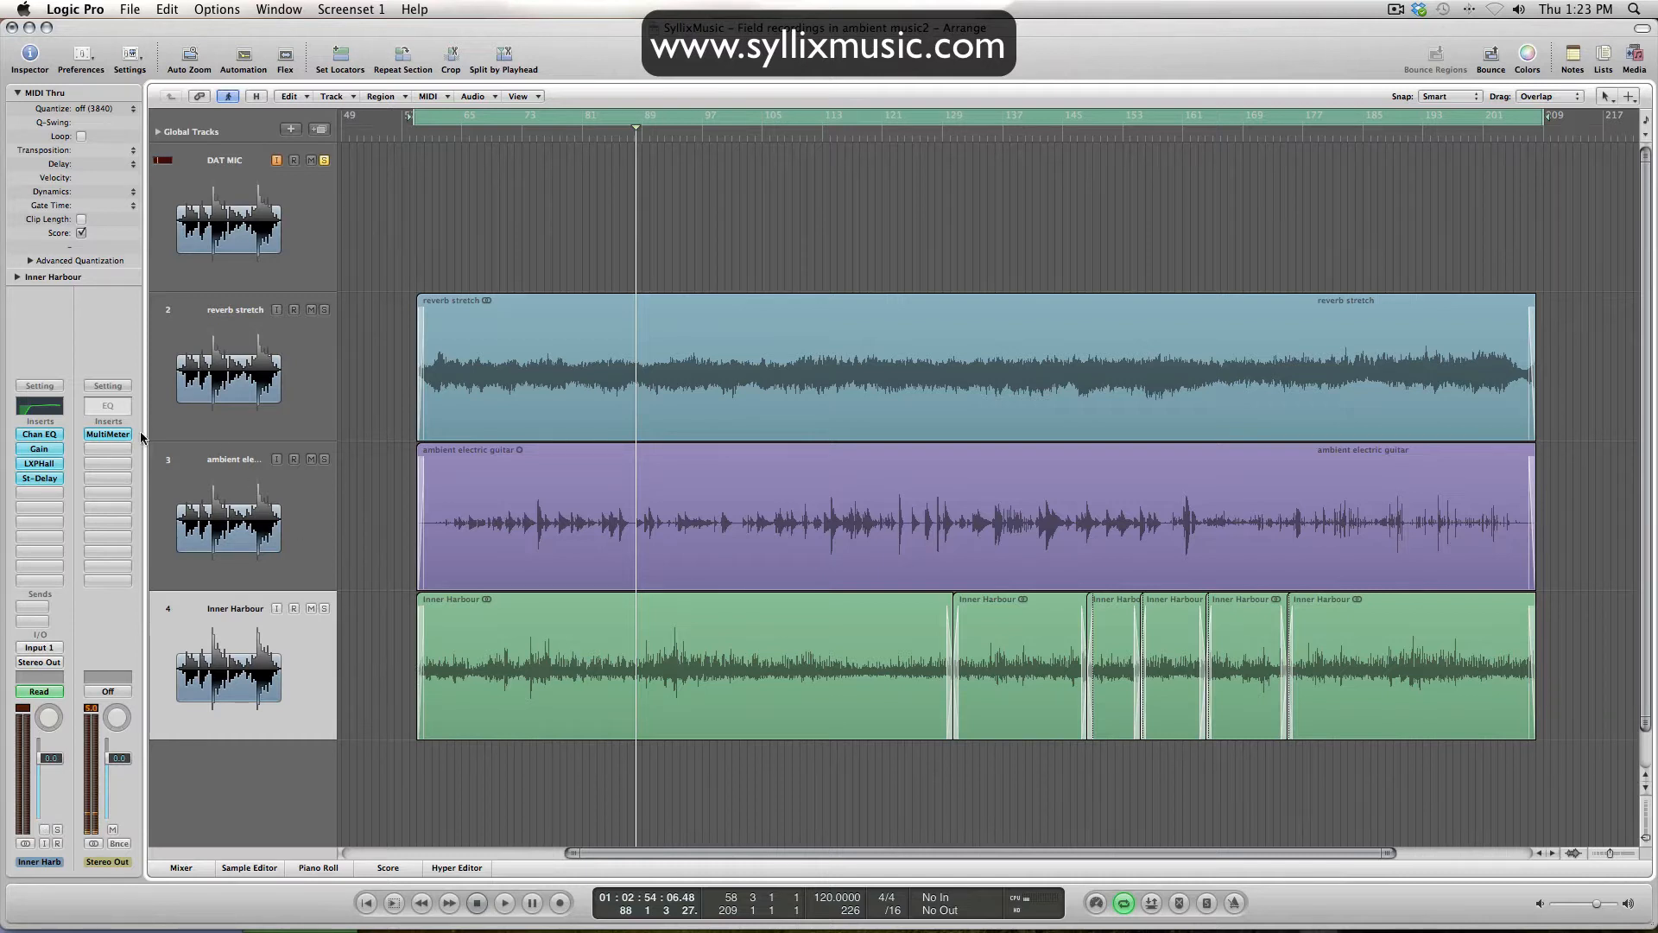
Solo the Inner Harbour track with its LXPHall reverb bypassed and play a short passage of the dry recording.
left_click(324, 608)
left_click(39, 462, "alt")
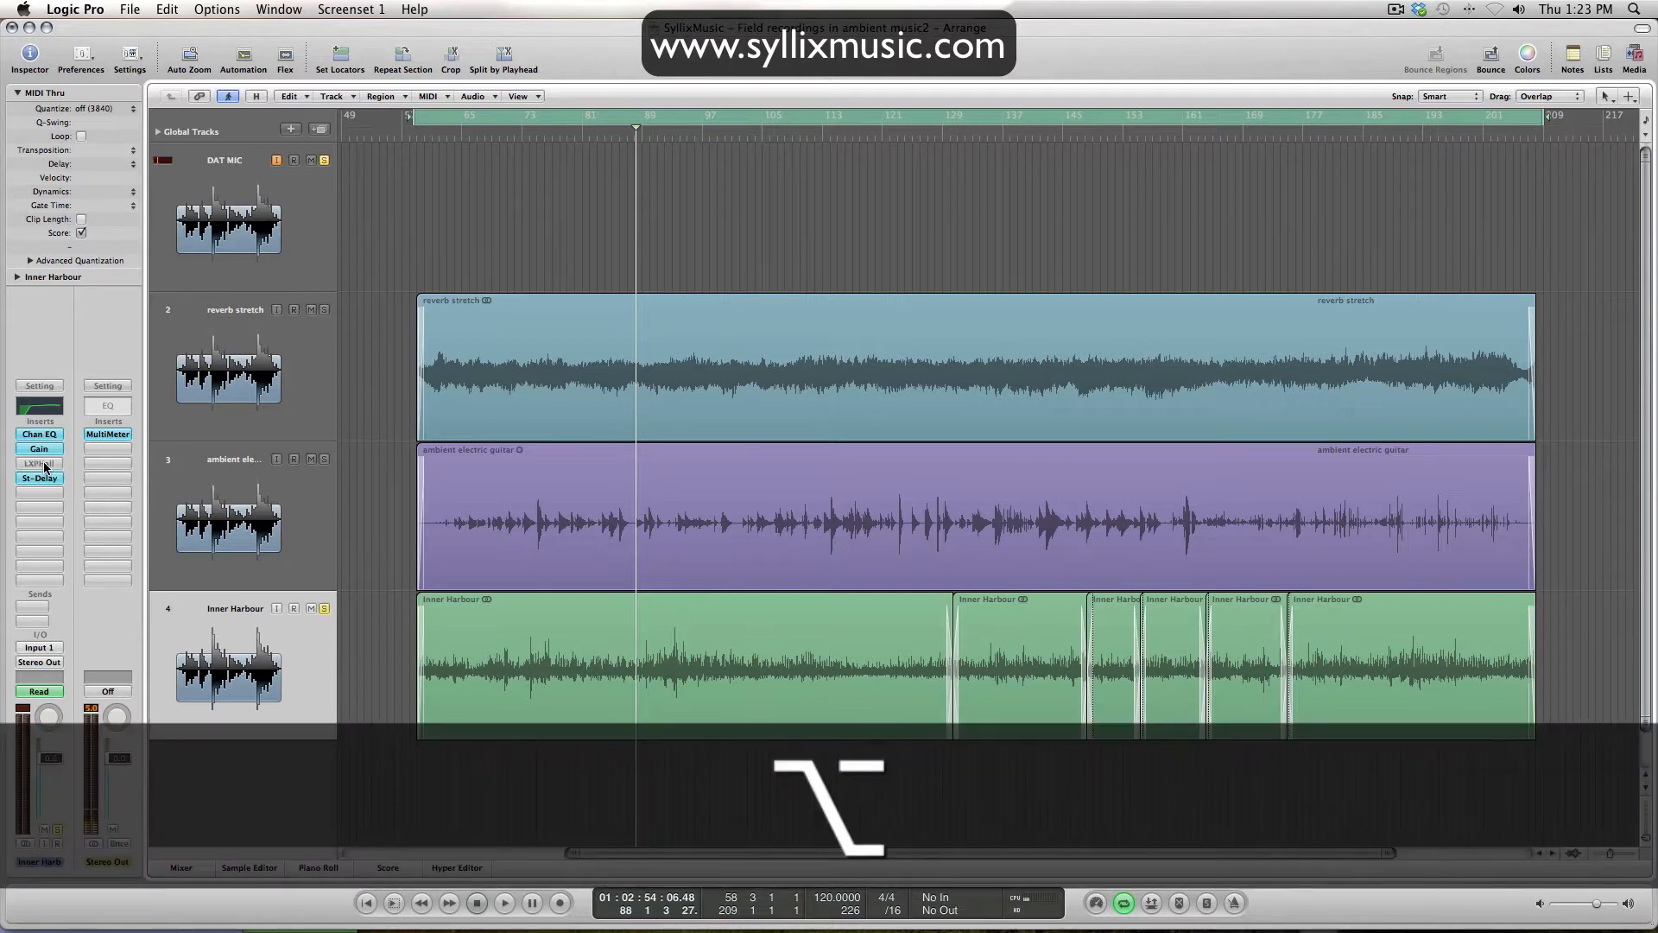
left_click(522, 133)
key("space")
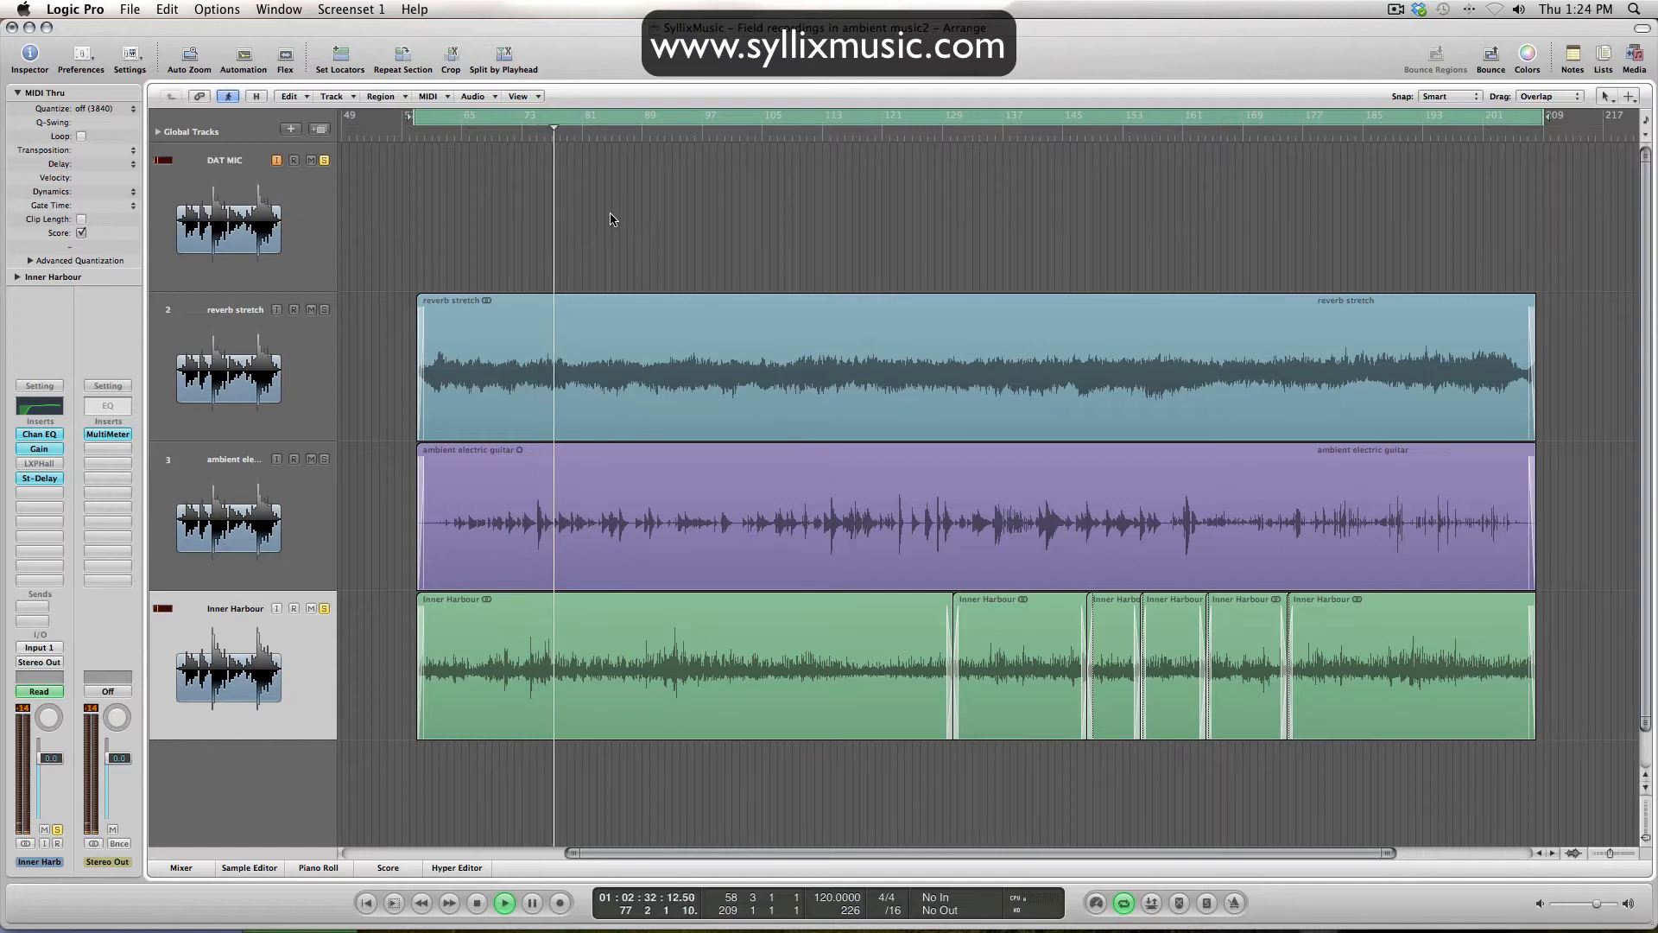
key("space")
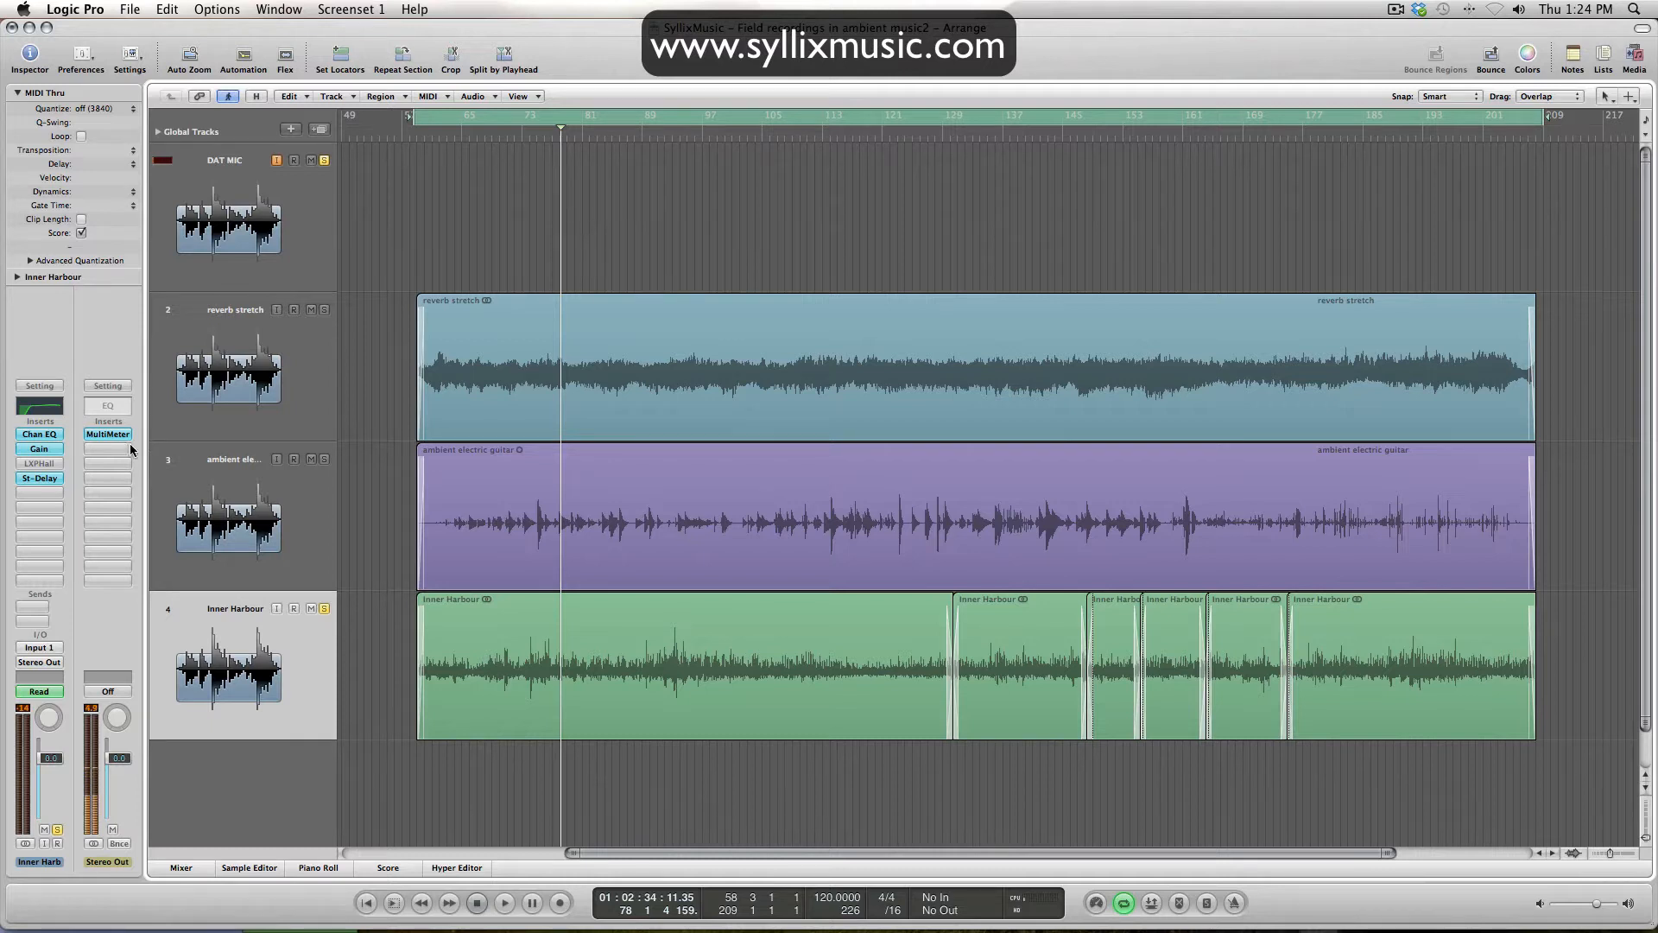
Re-enable the LXPHall reverb on the Inner Harbour track and review its settings.
left_click(49, 466, "alt")
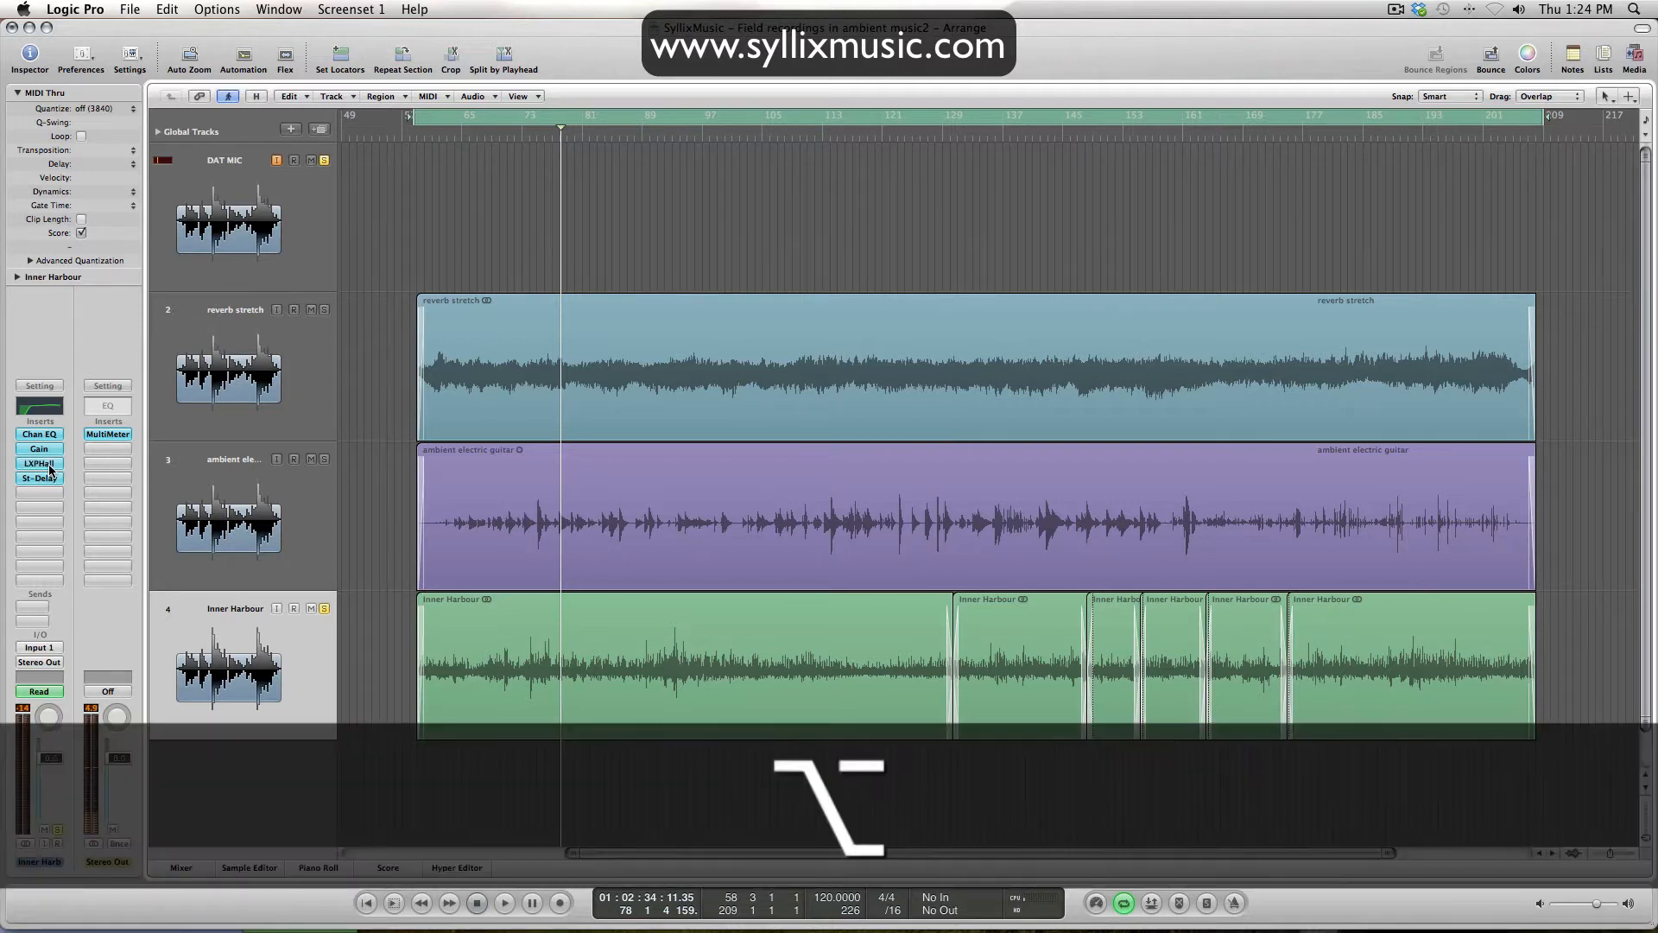
left_click(38, 463)
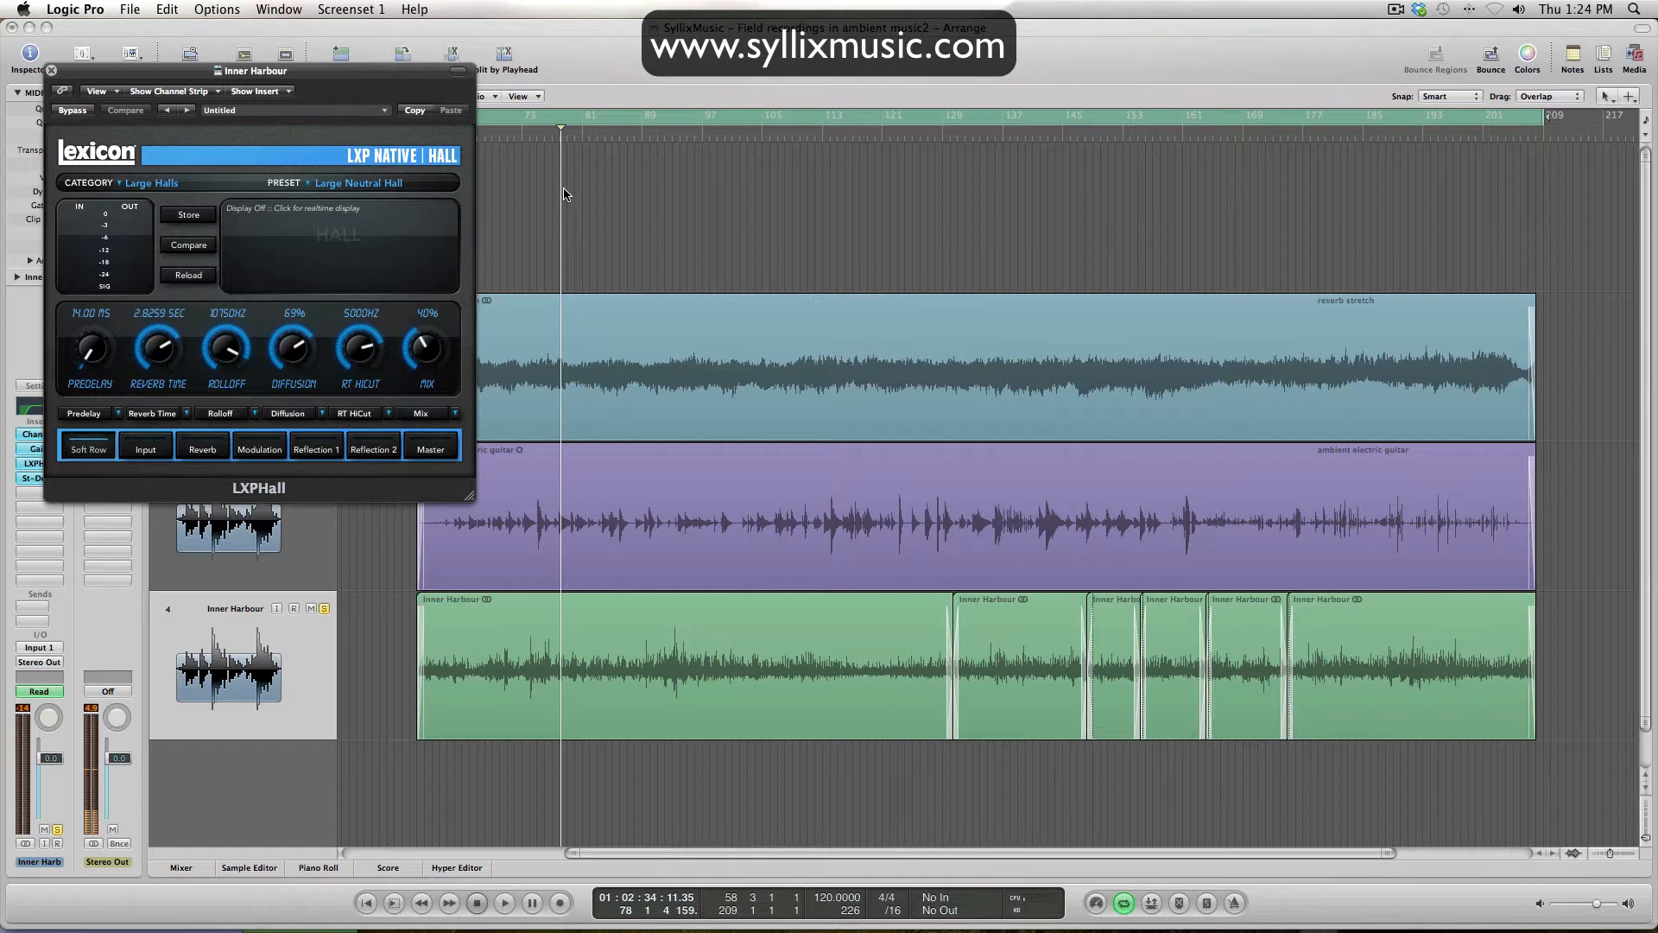
left_click(51, 69)
Play a short passage of the Inner Harbour track with reverb, and turn off solo on Inner Harbour and DAT MIC.
left_click_drag(549, 138, 525, 140)
key("space")
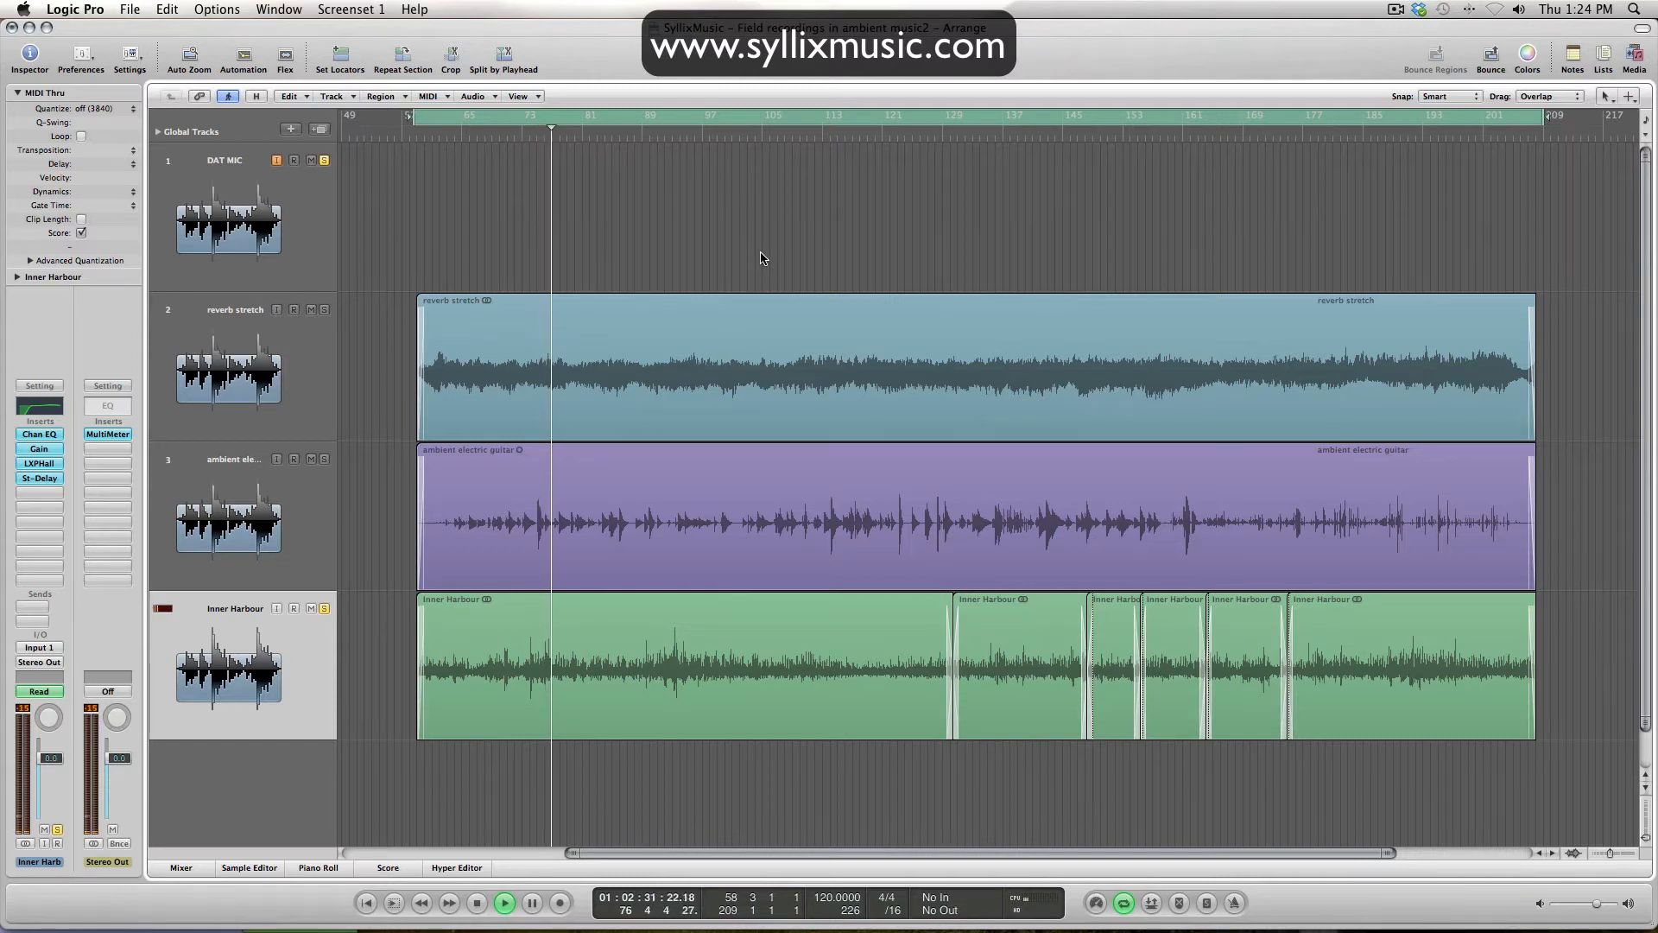
key("space")
left_click(327, 610)
left_click(325, 161)
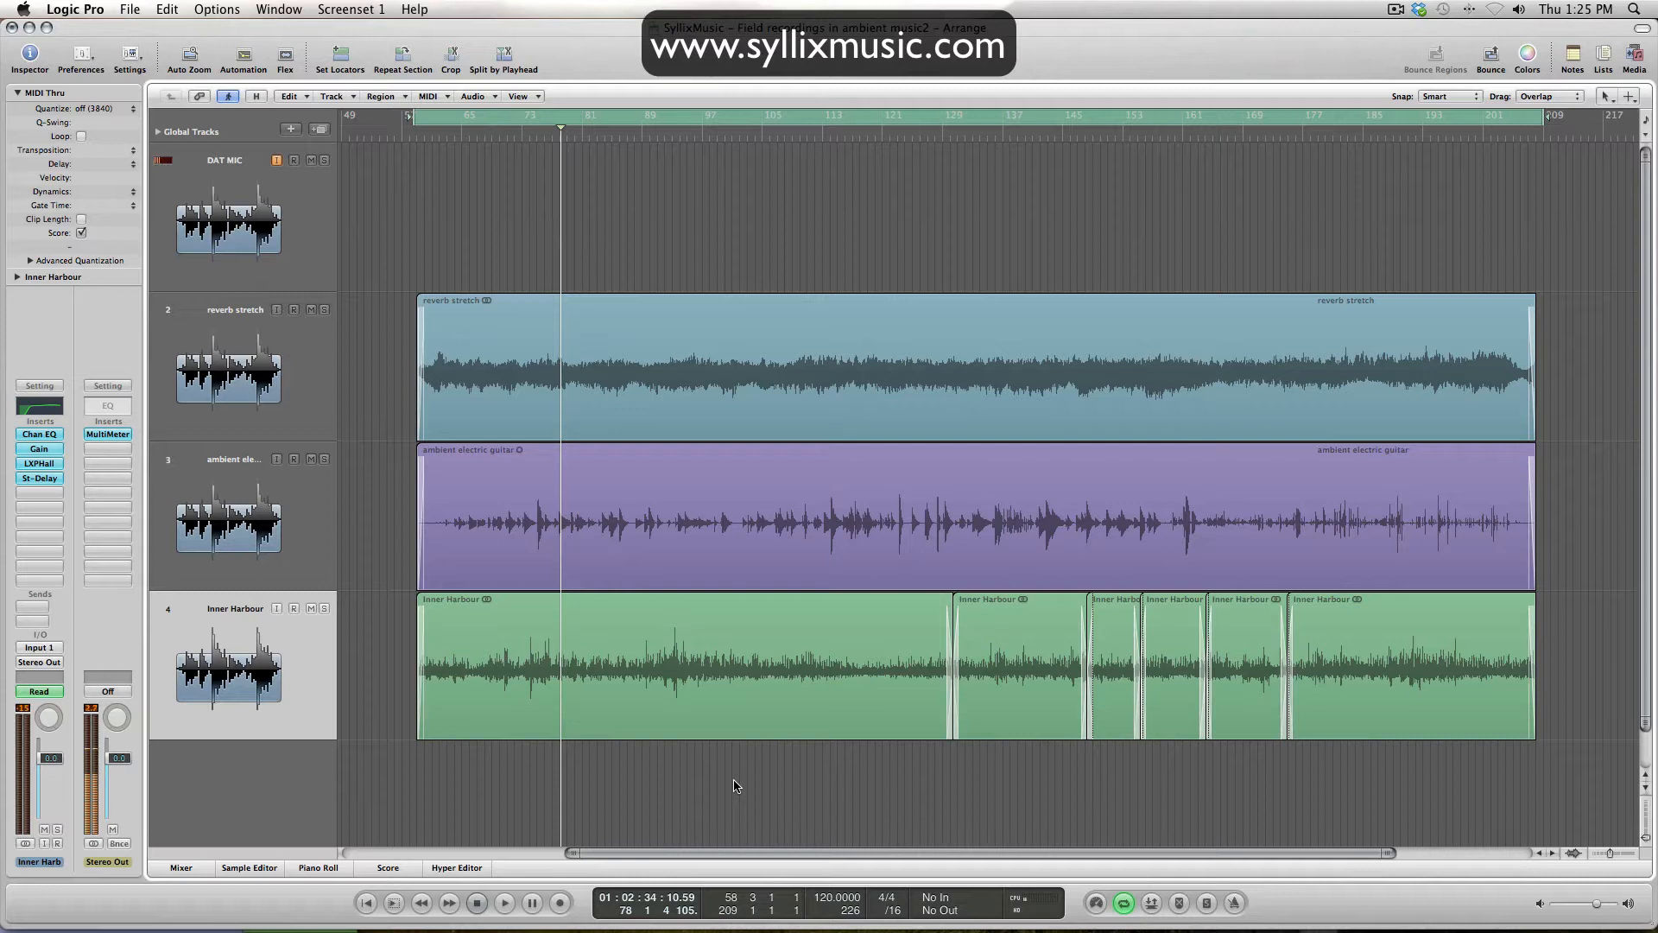
Switch to the Field recordings in ambient music project and select the first SFX Sticks1 and SFX Sticks2 regions.
left_click(30, 28)
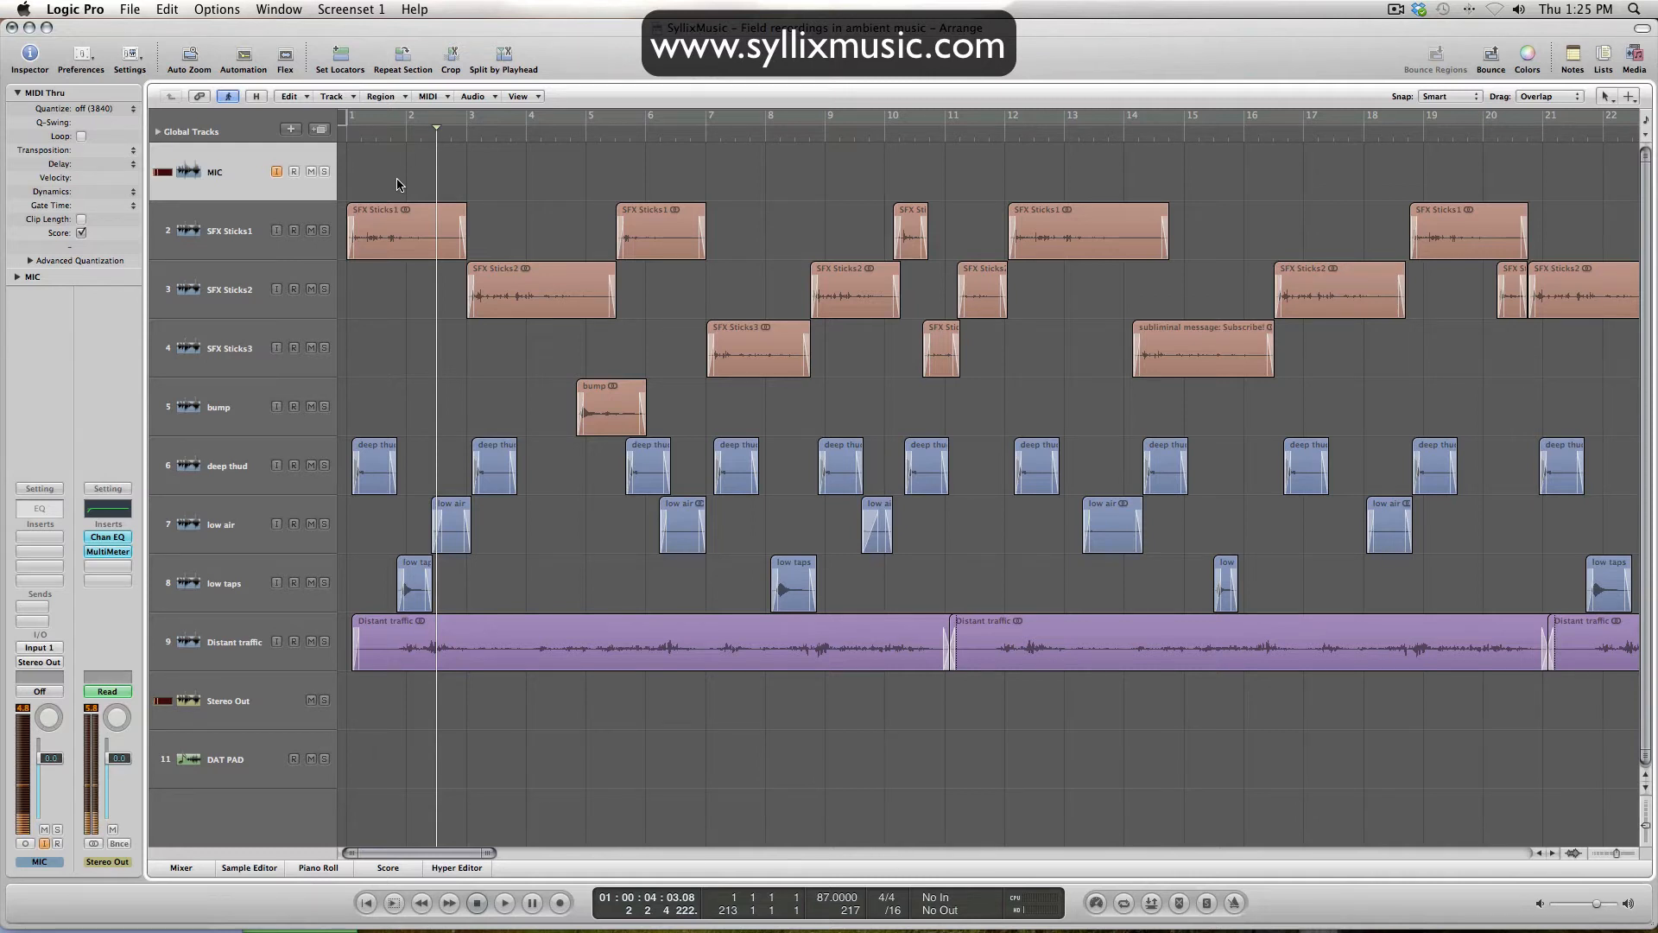
left_click_drag(382, 175, 436, 259)
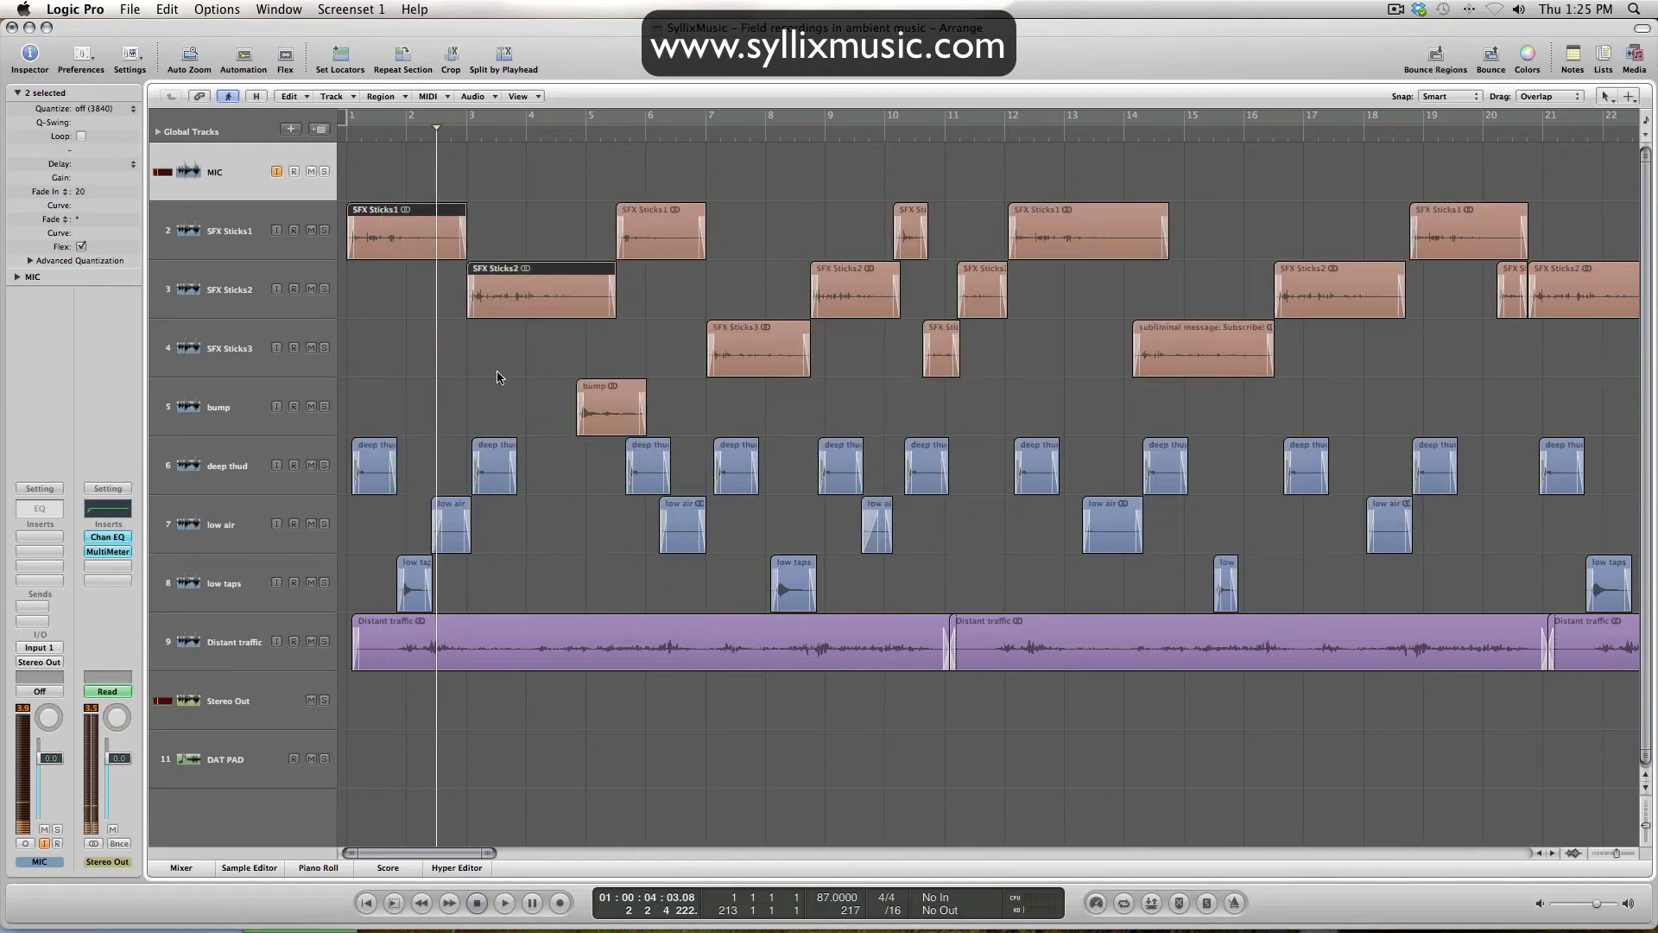
Deselect the regions and play the full arrangement from bar 1 to about bar 10.
left_click_drag(554, 813, 550, 714)
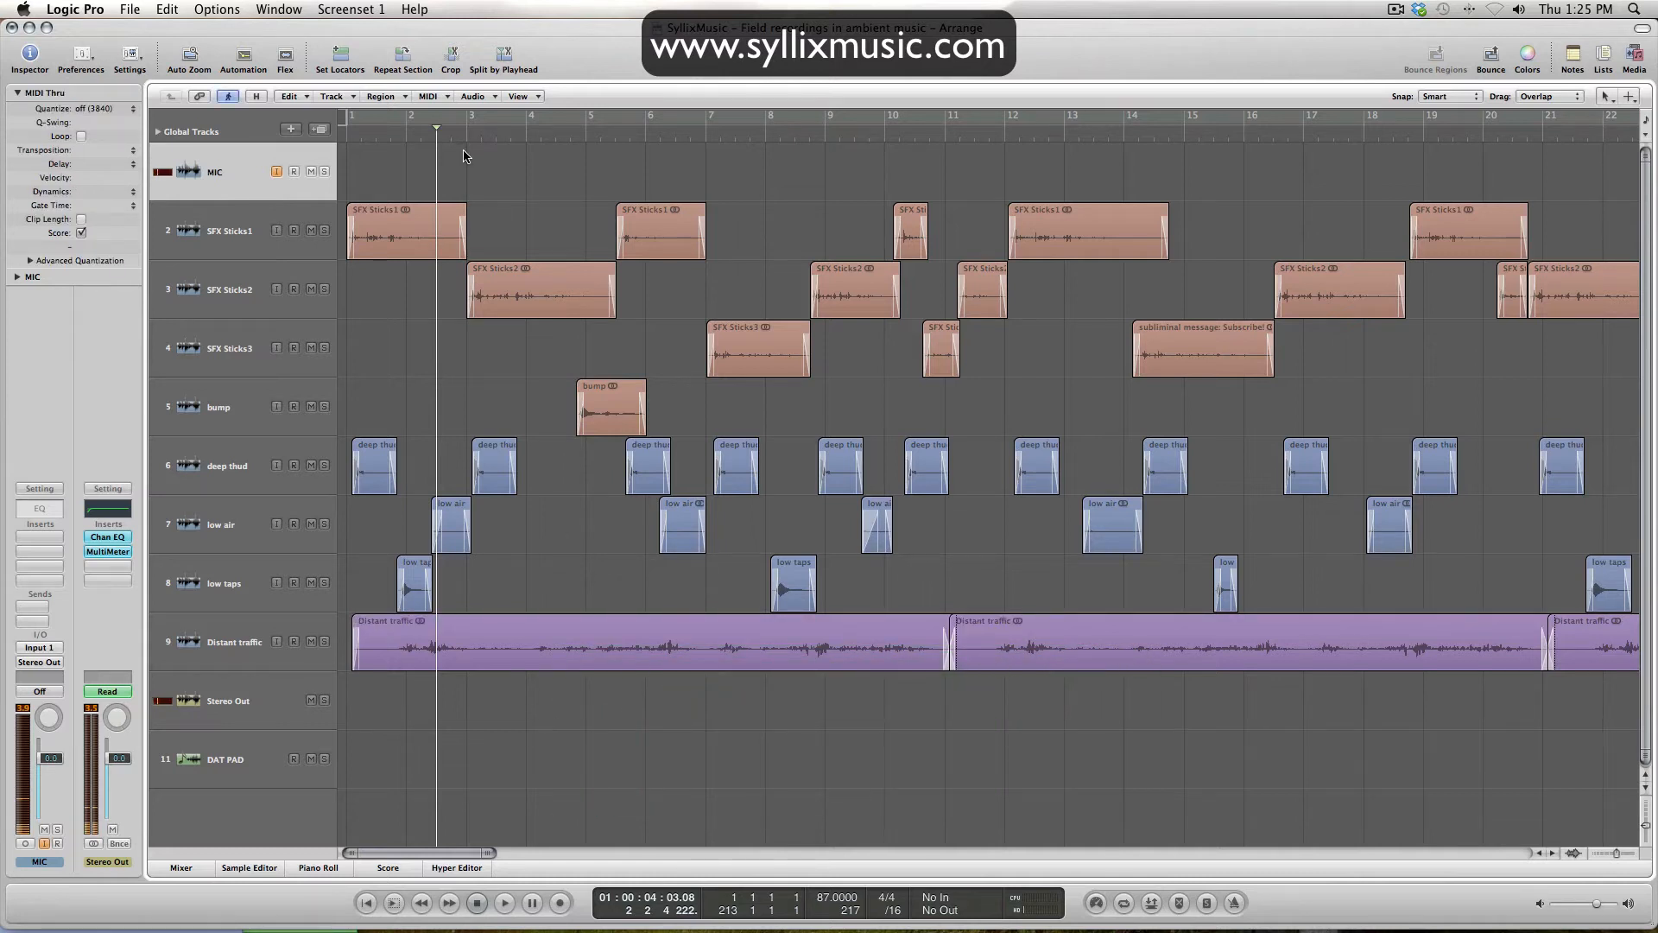
left_click(344, 138)
key("space")
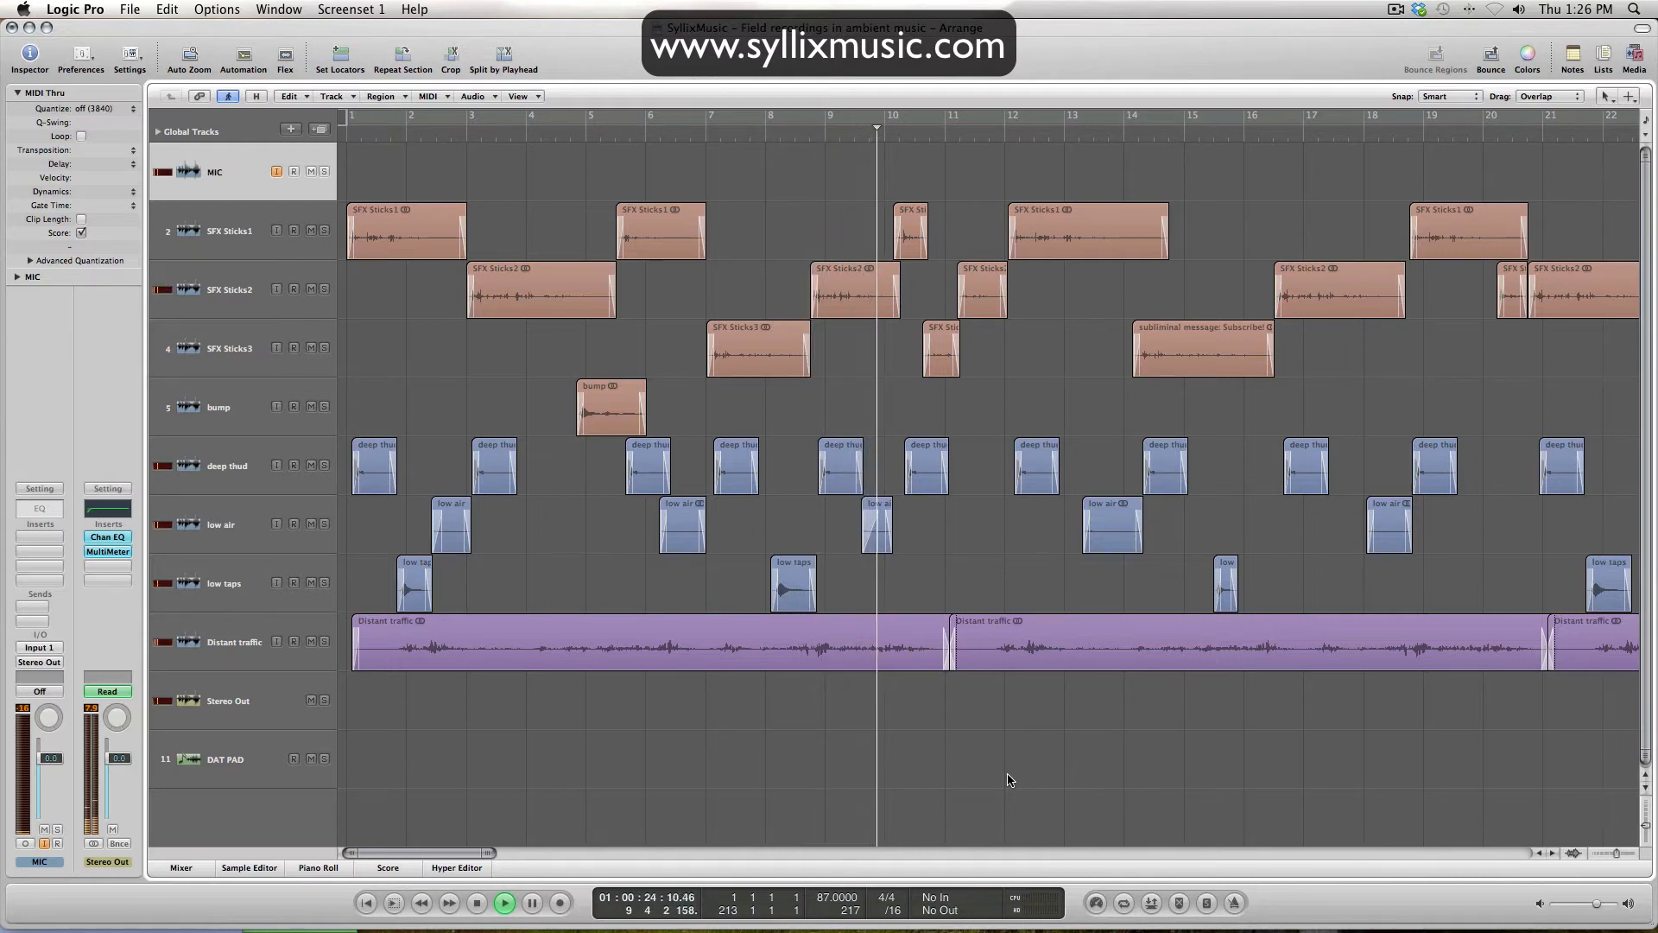
key("space")
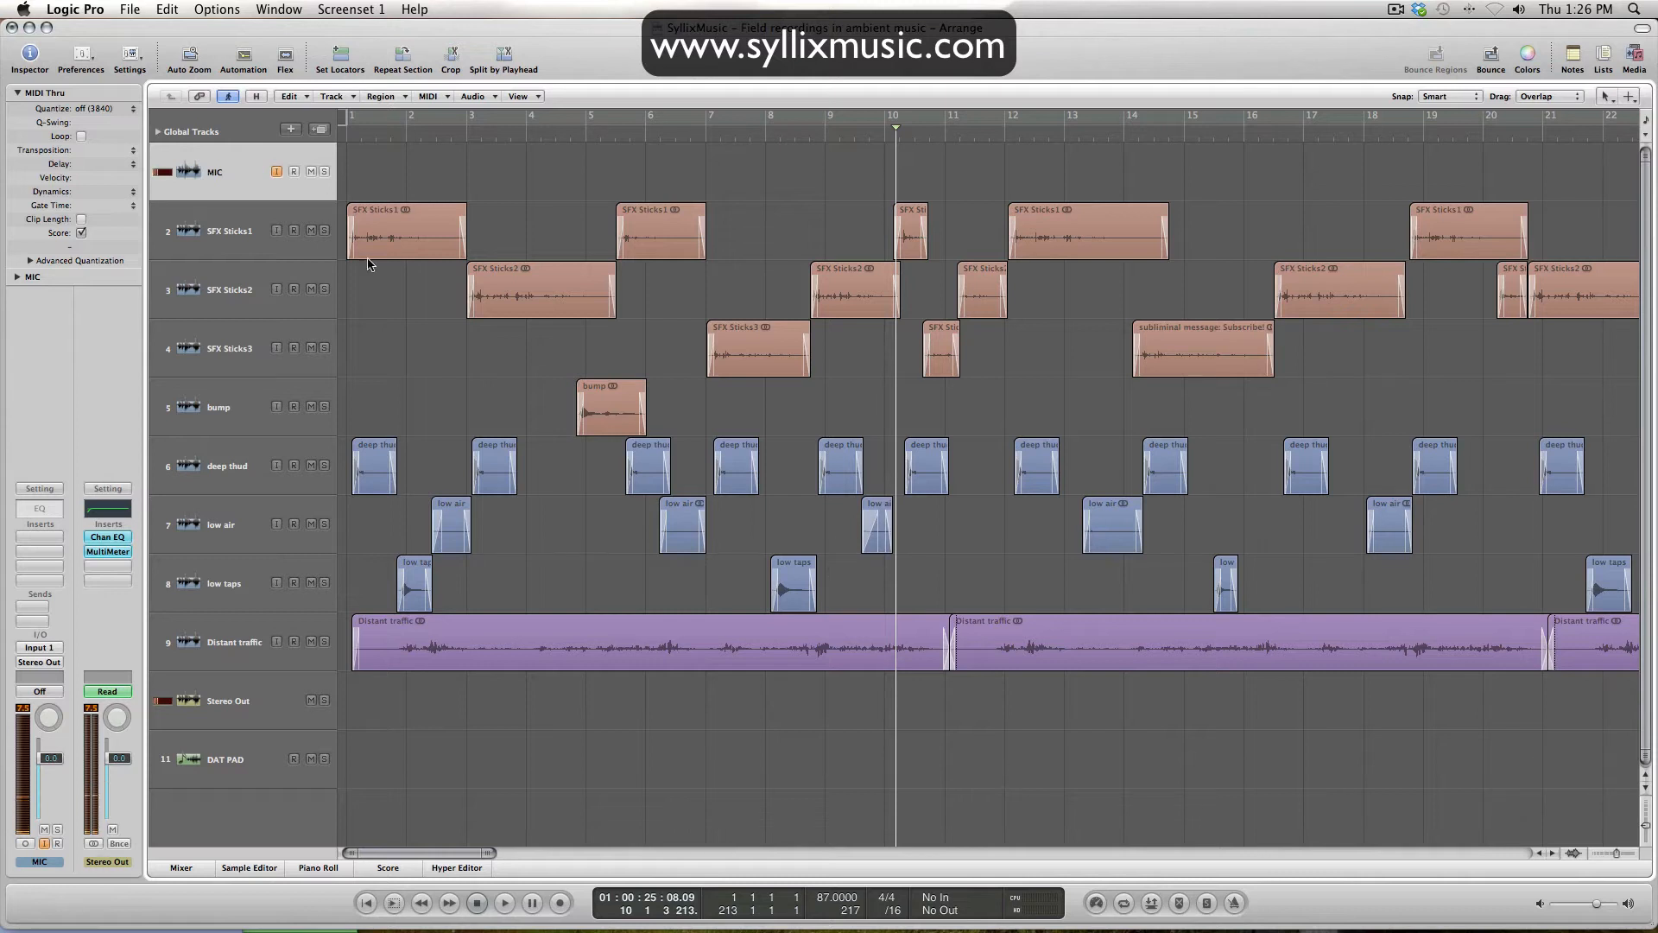
Solo only the MIC and SFX Sticks1 tracks and play the first SFX Sticks1 region from bar 1.
left_click_drag(324, 171, 323, 406)
left_click(222, 221)
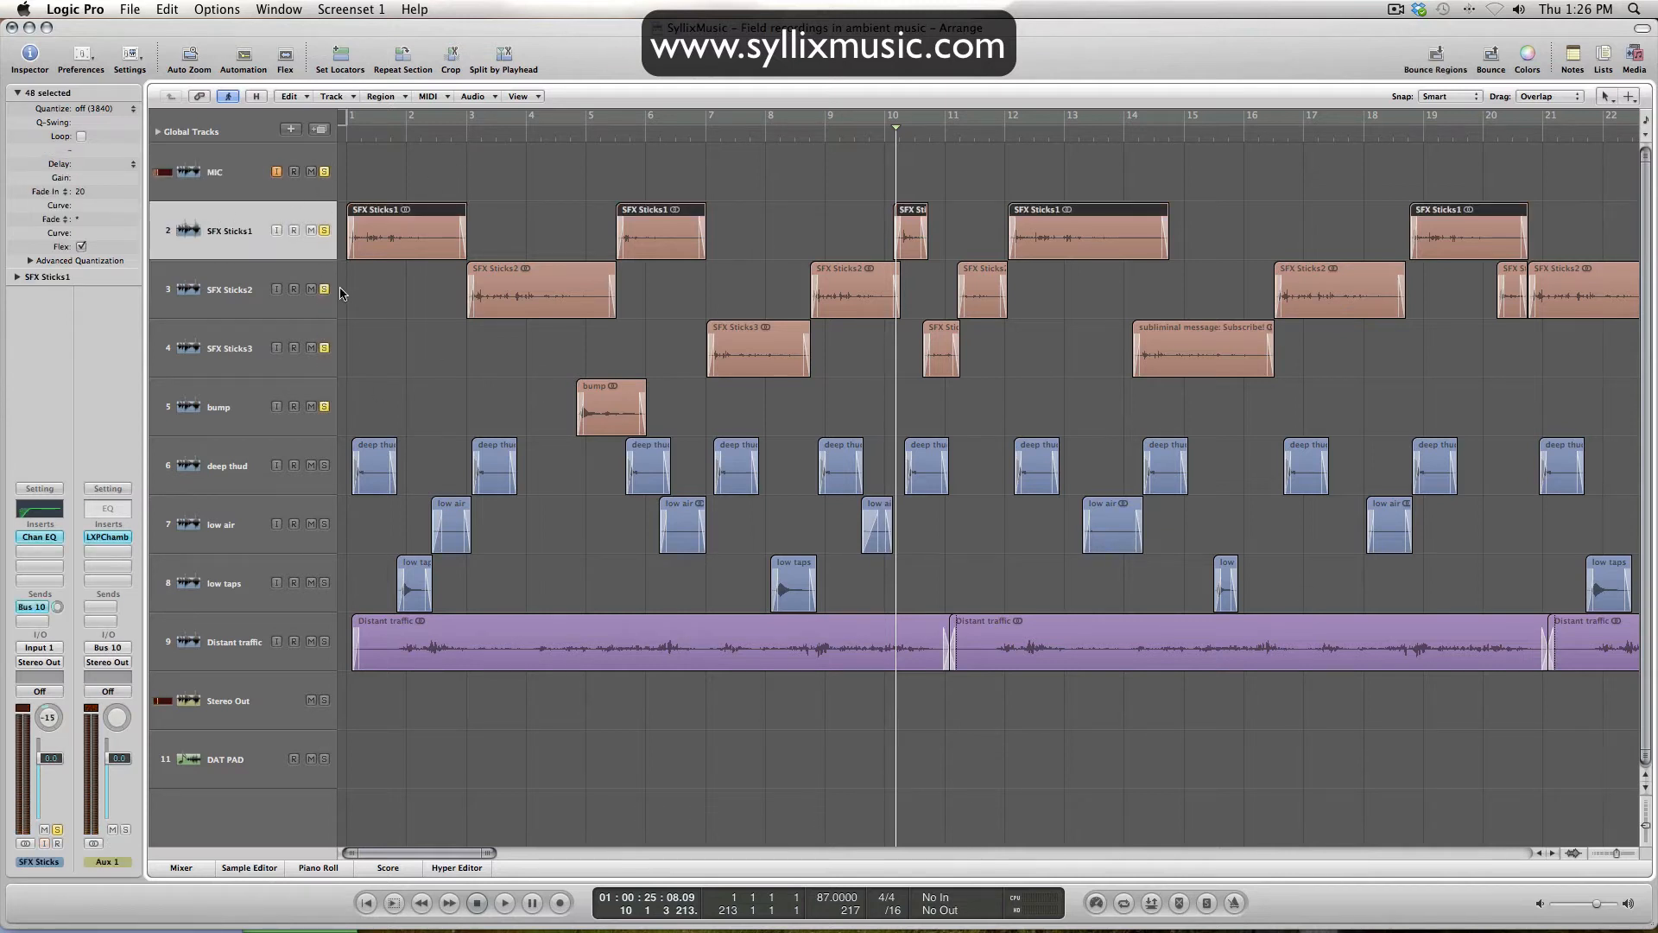
left_click_drag(324, 290, 325, 386)
left_click(345, 136)
key("space")
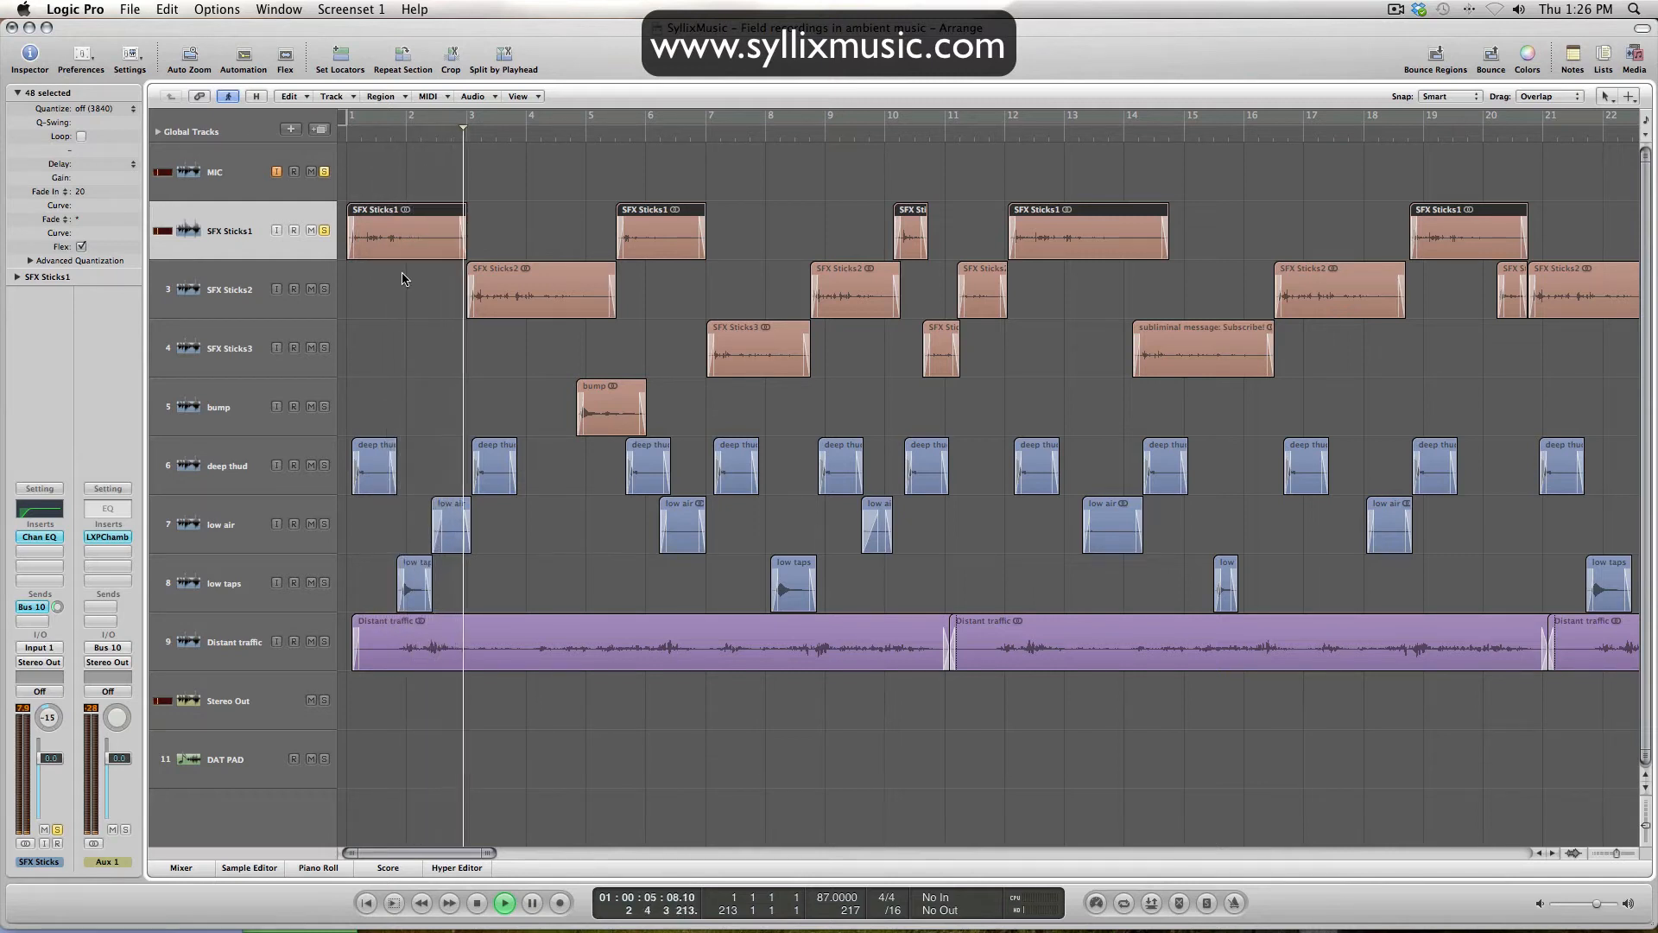
key("space")
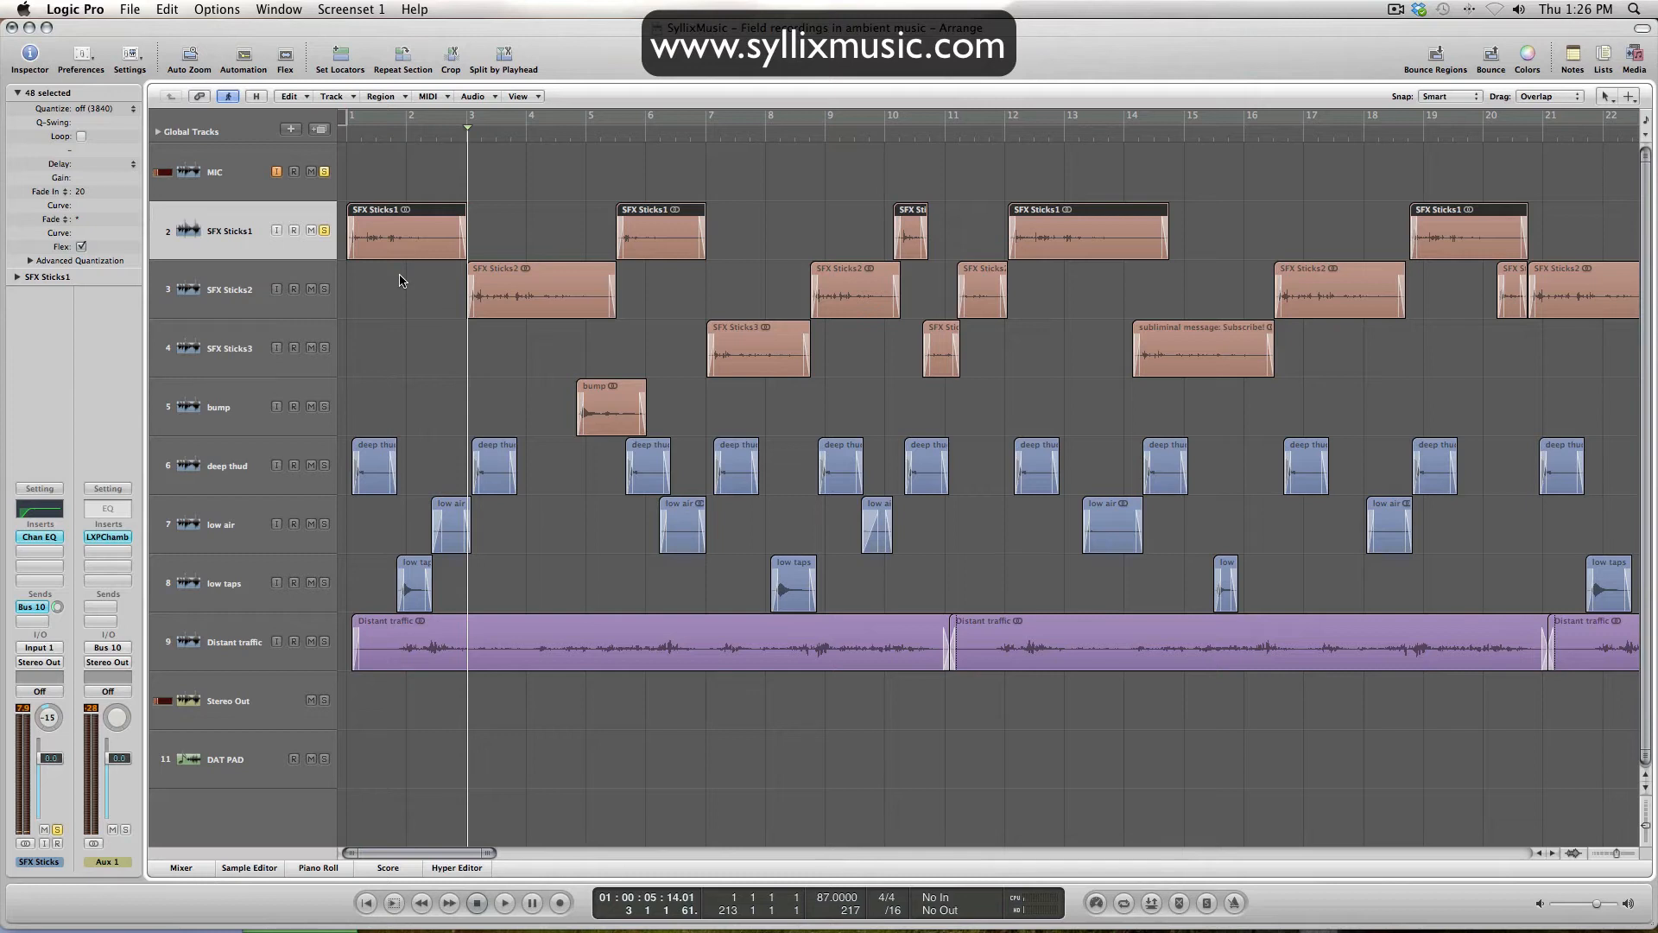
Bypass the LXPChamb reverb on Aux 1 and play the opening of SFX Sticks1 dry.
key("alt")
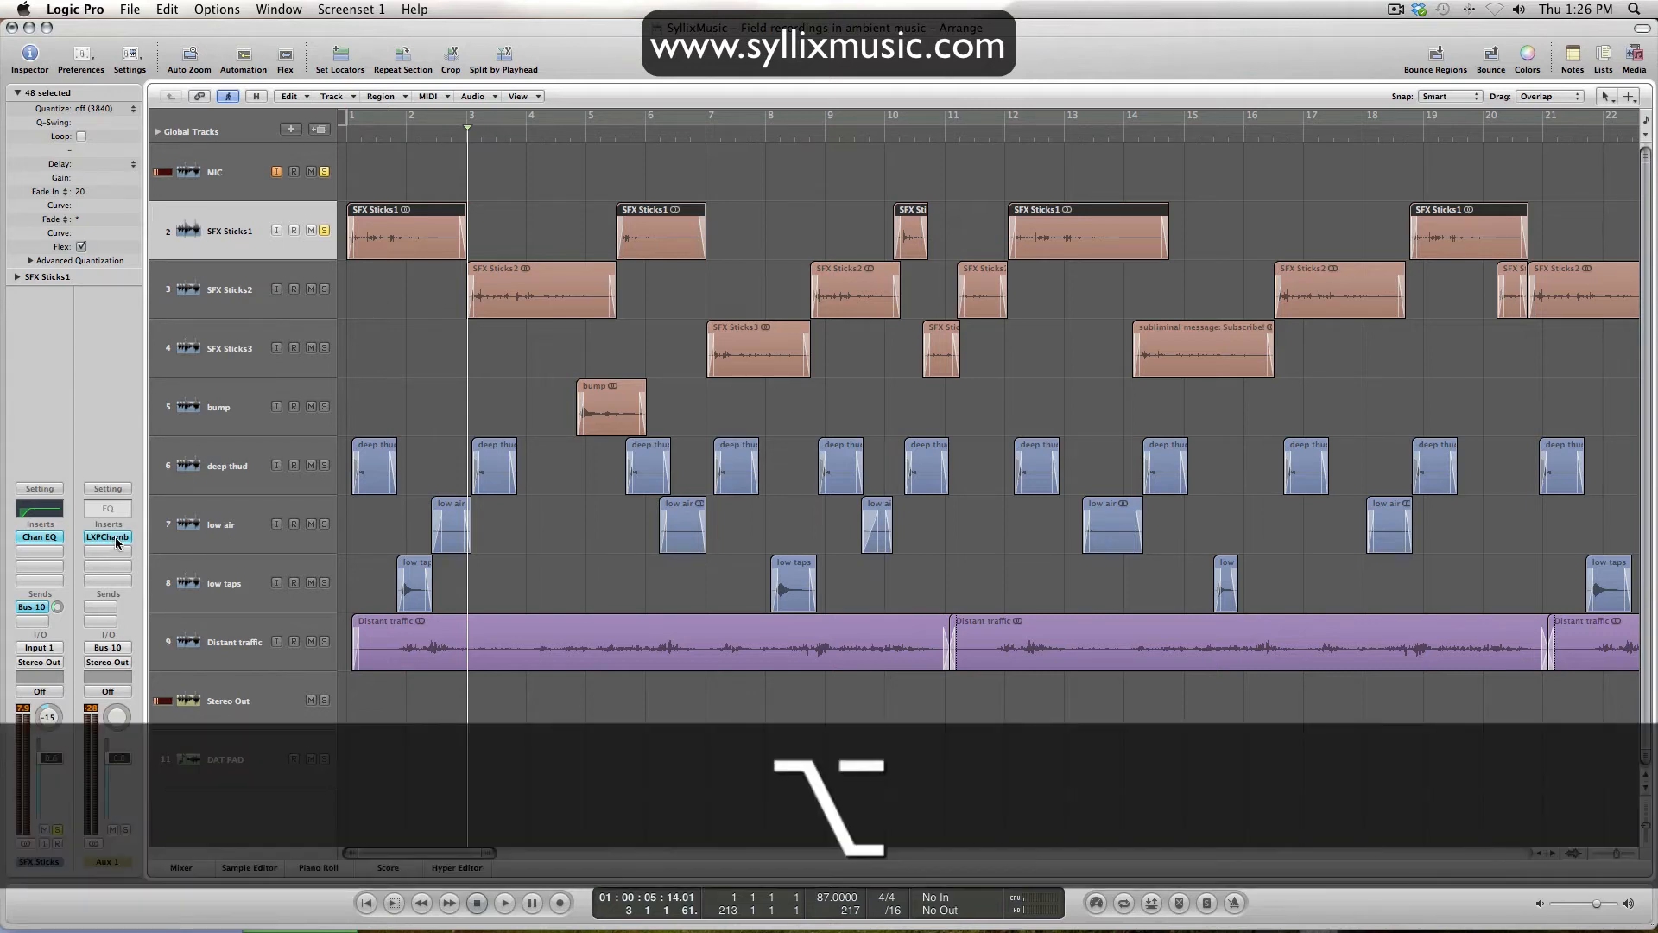
left_click(116, 536, "alt")
left_click(344, 140)
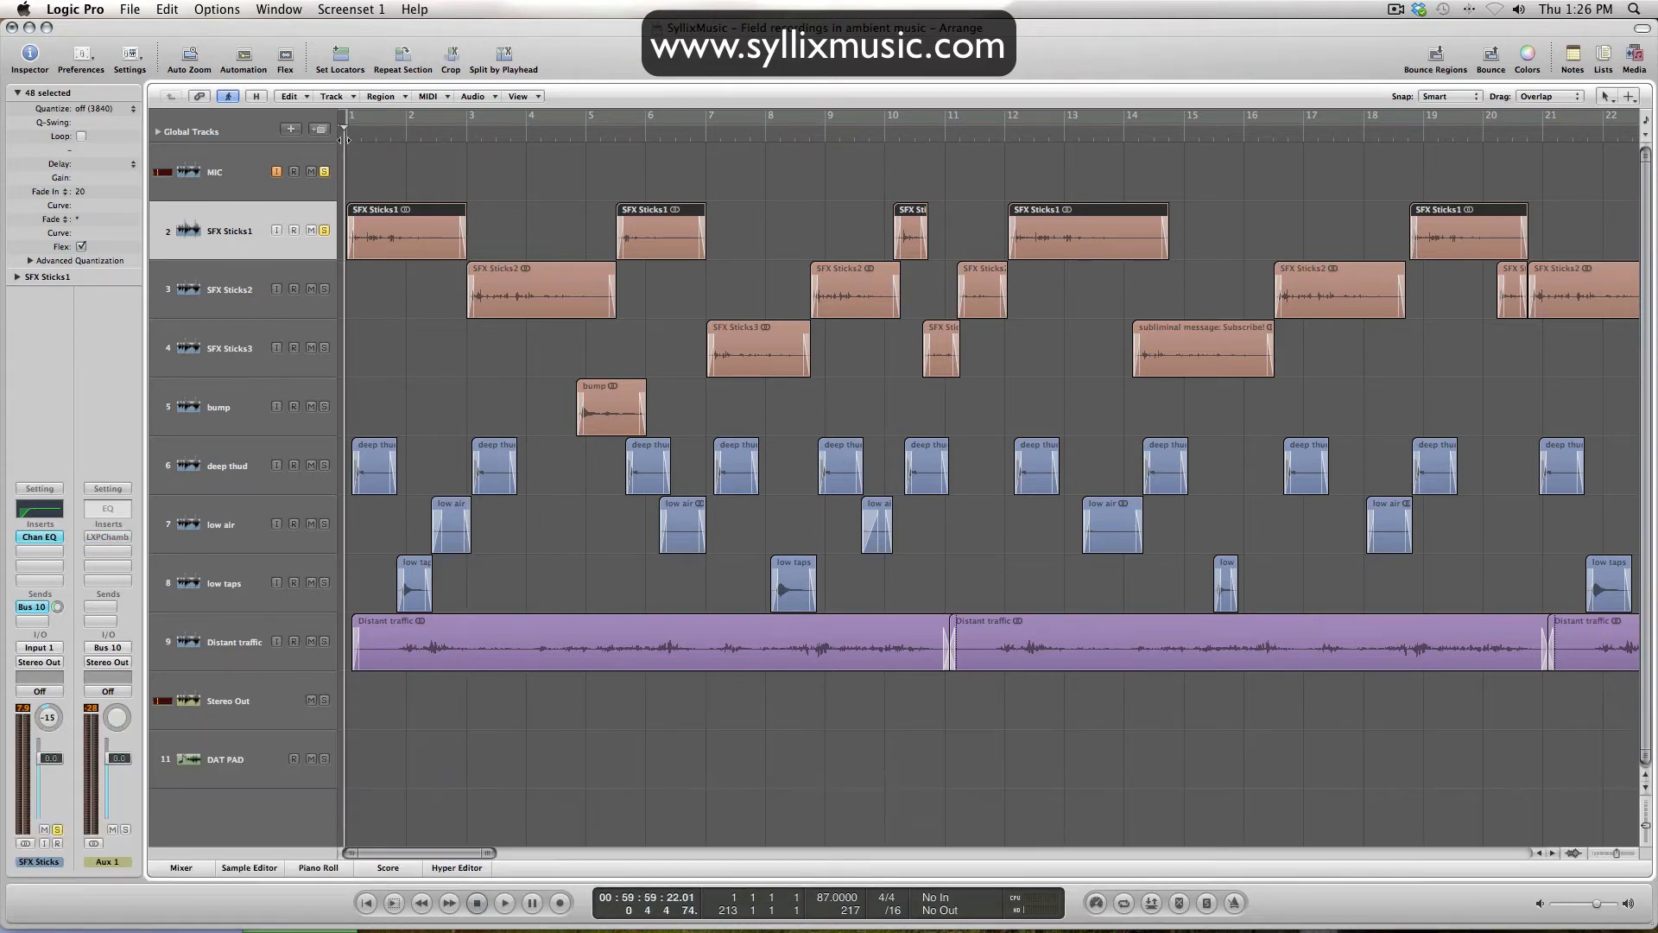
key("space")
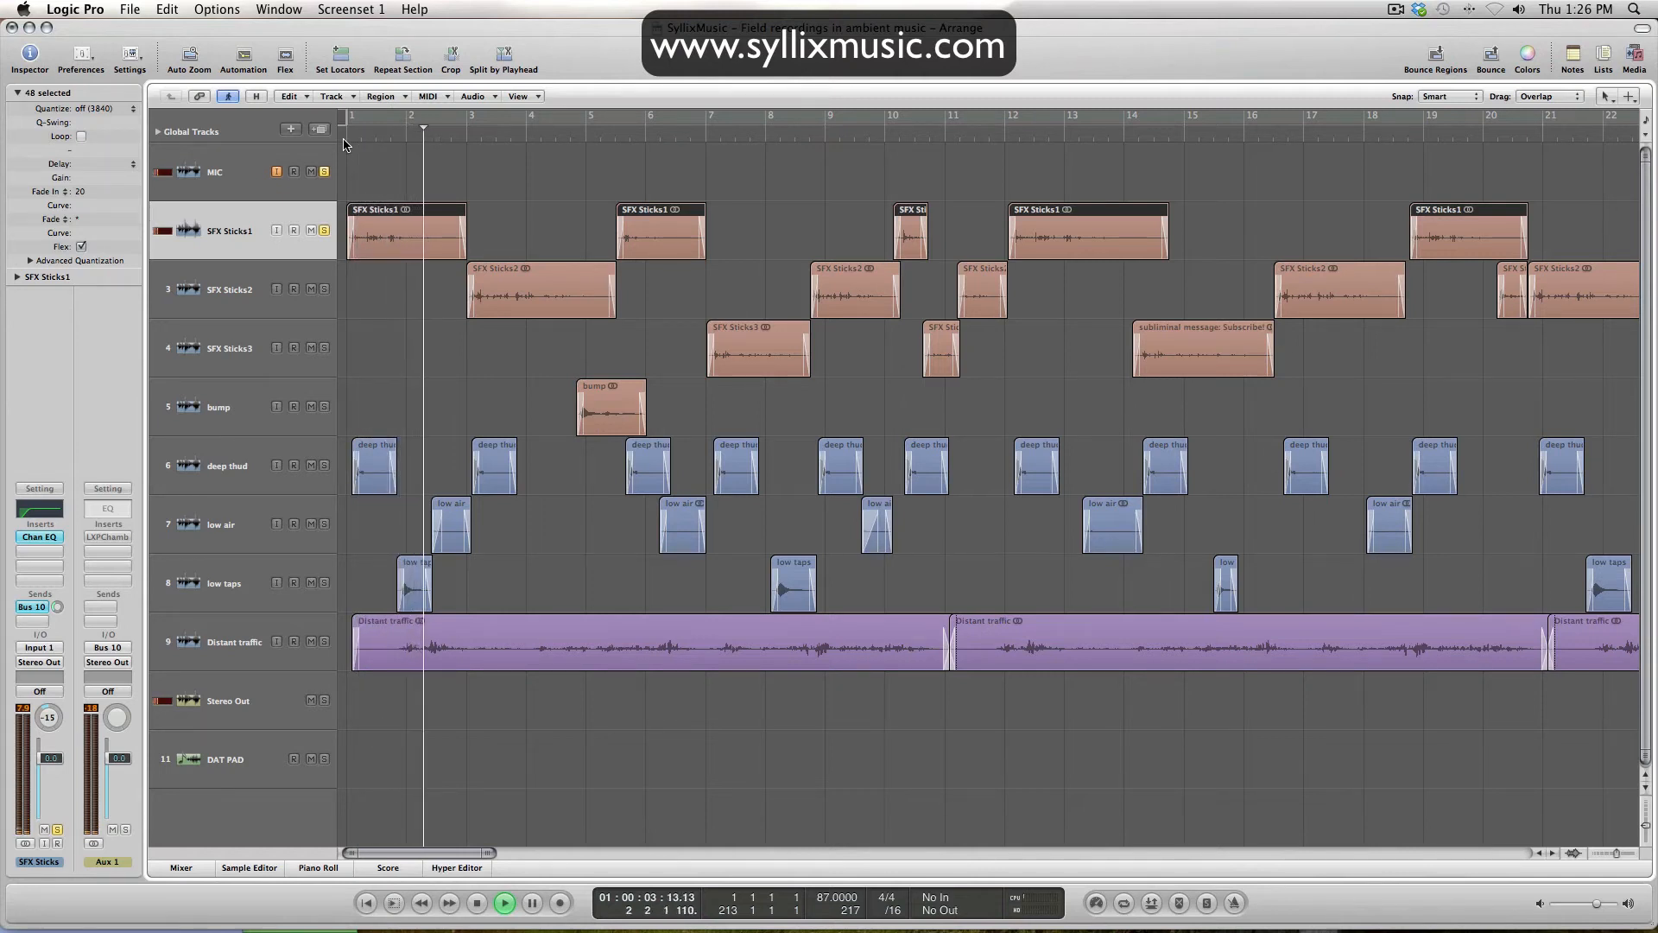
key("space")
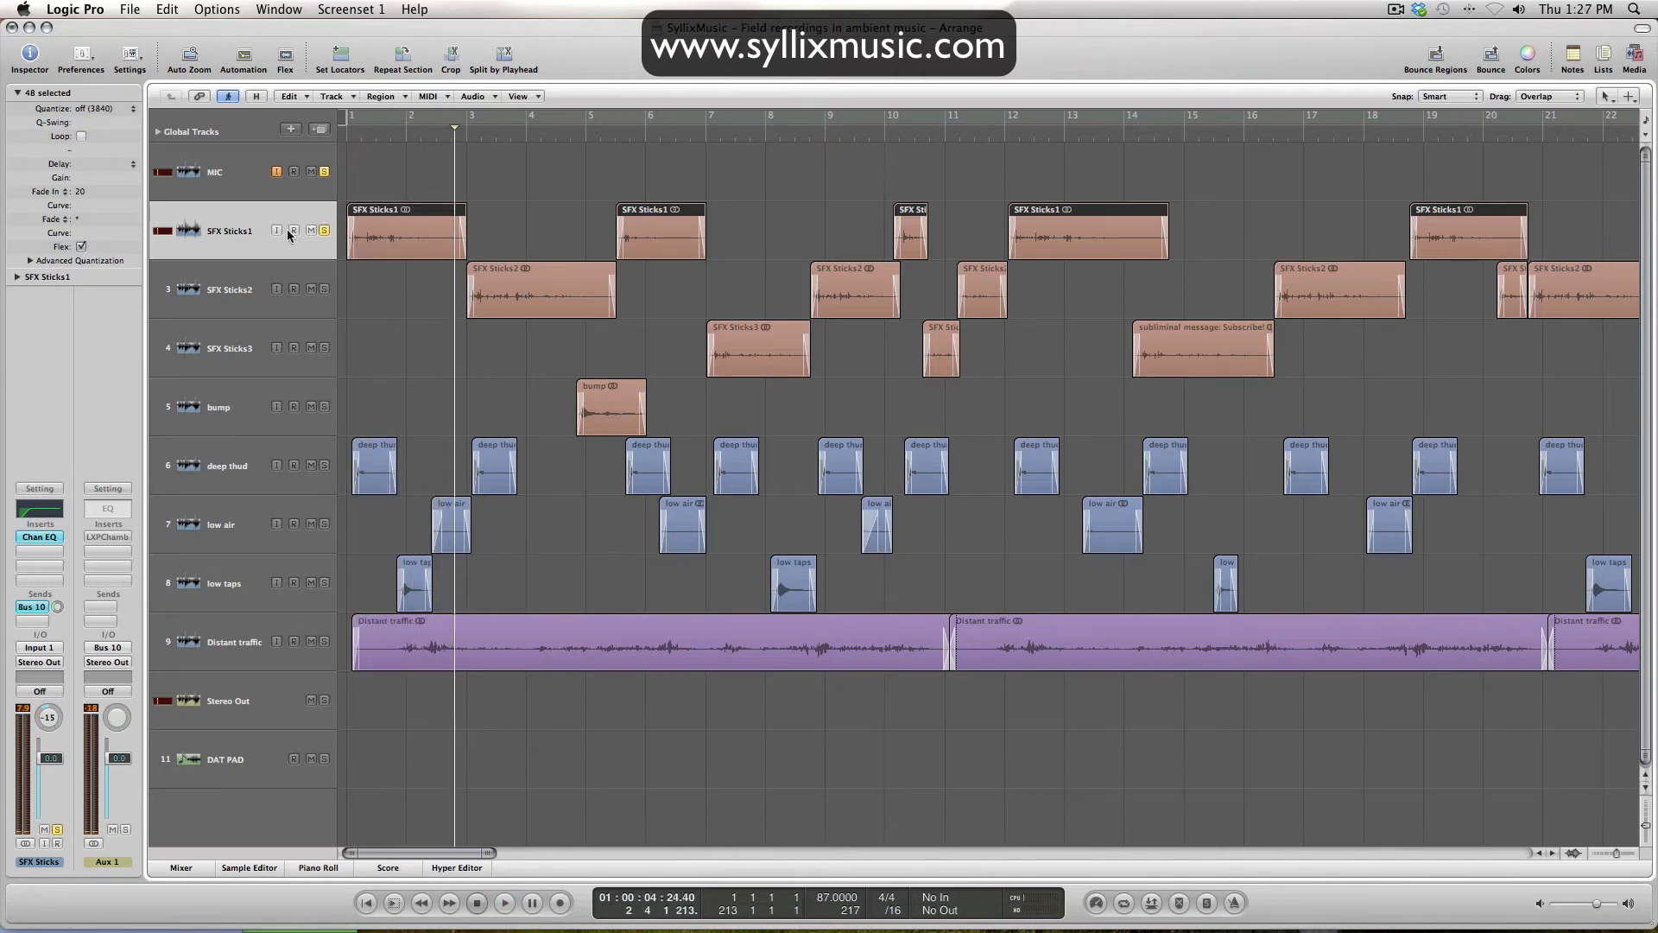
Show the Flex view and set the SFX Sticks1 track's Flex mode to Off.
left_click(358, 364)
left_click(286, 57)
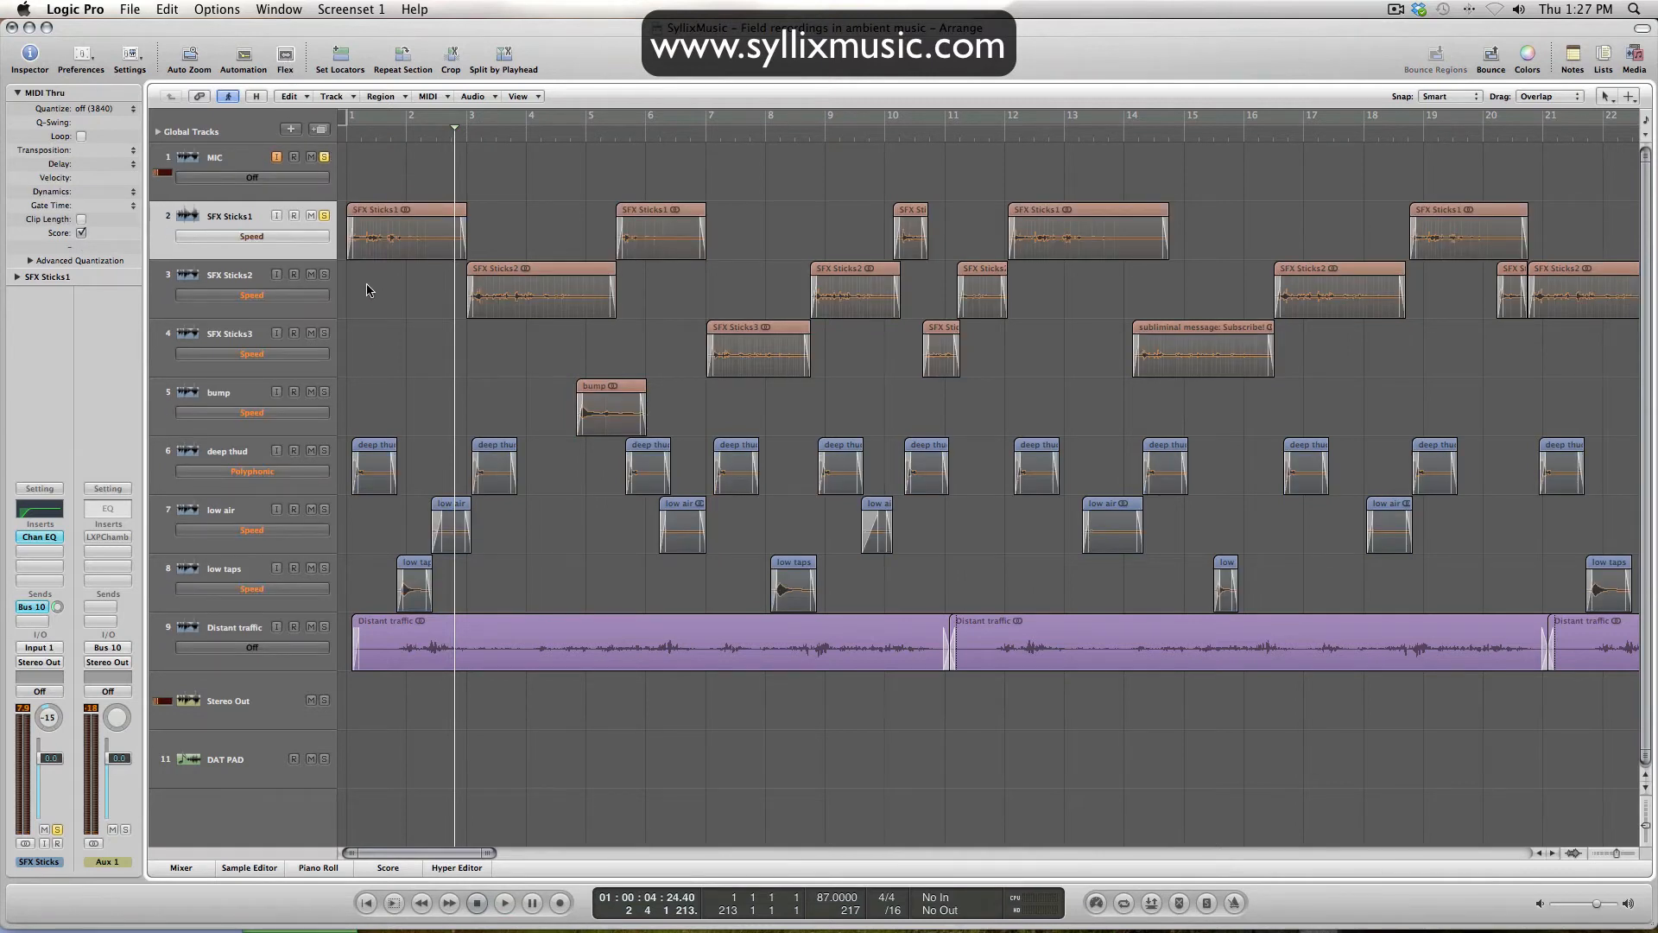
left_click(289, 235)
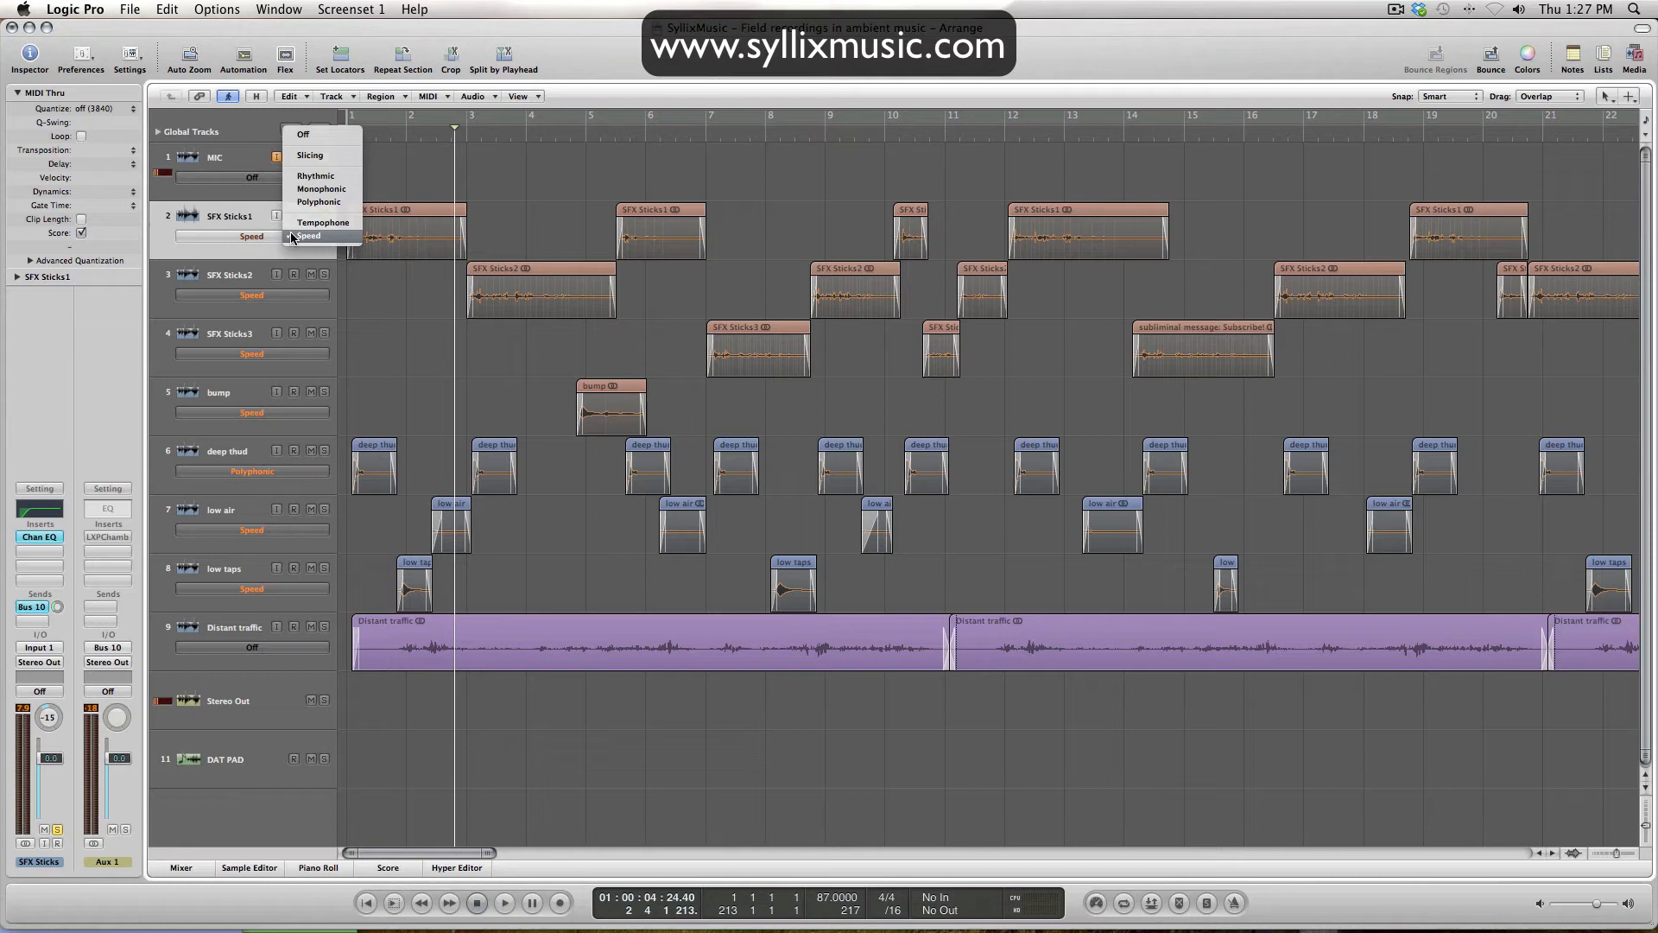
left_click(309, 137)
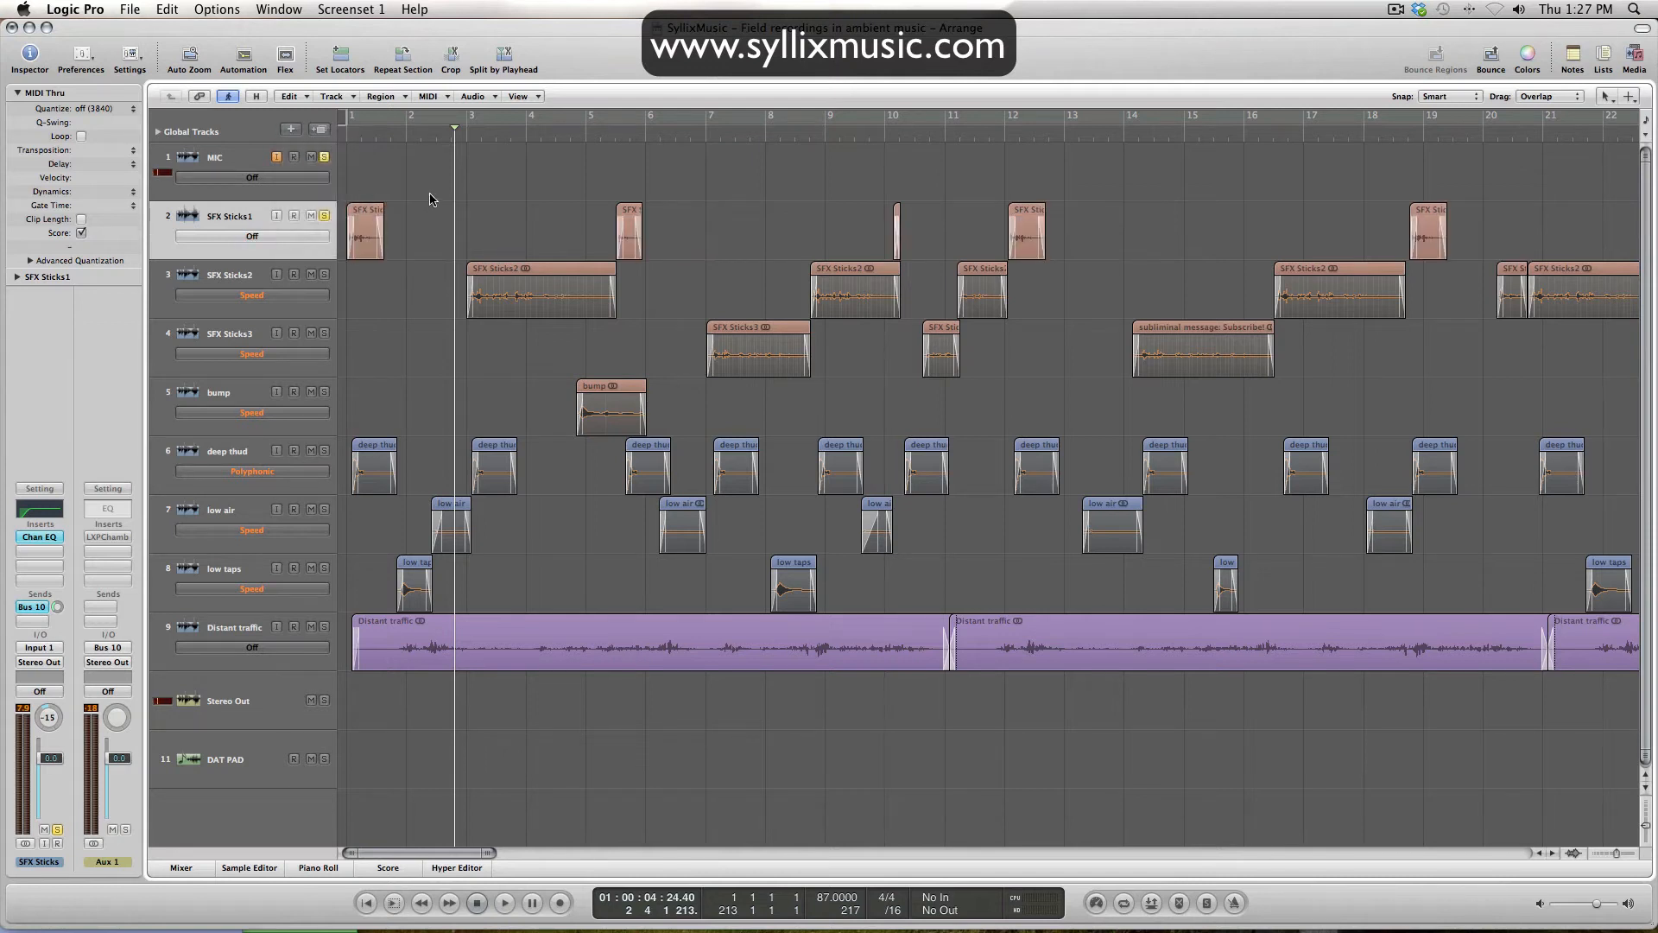
Play the unstretched first SFX Sticks1 region twice, and set the track's Flex mode back to Speed.
left_click(345, 132)
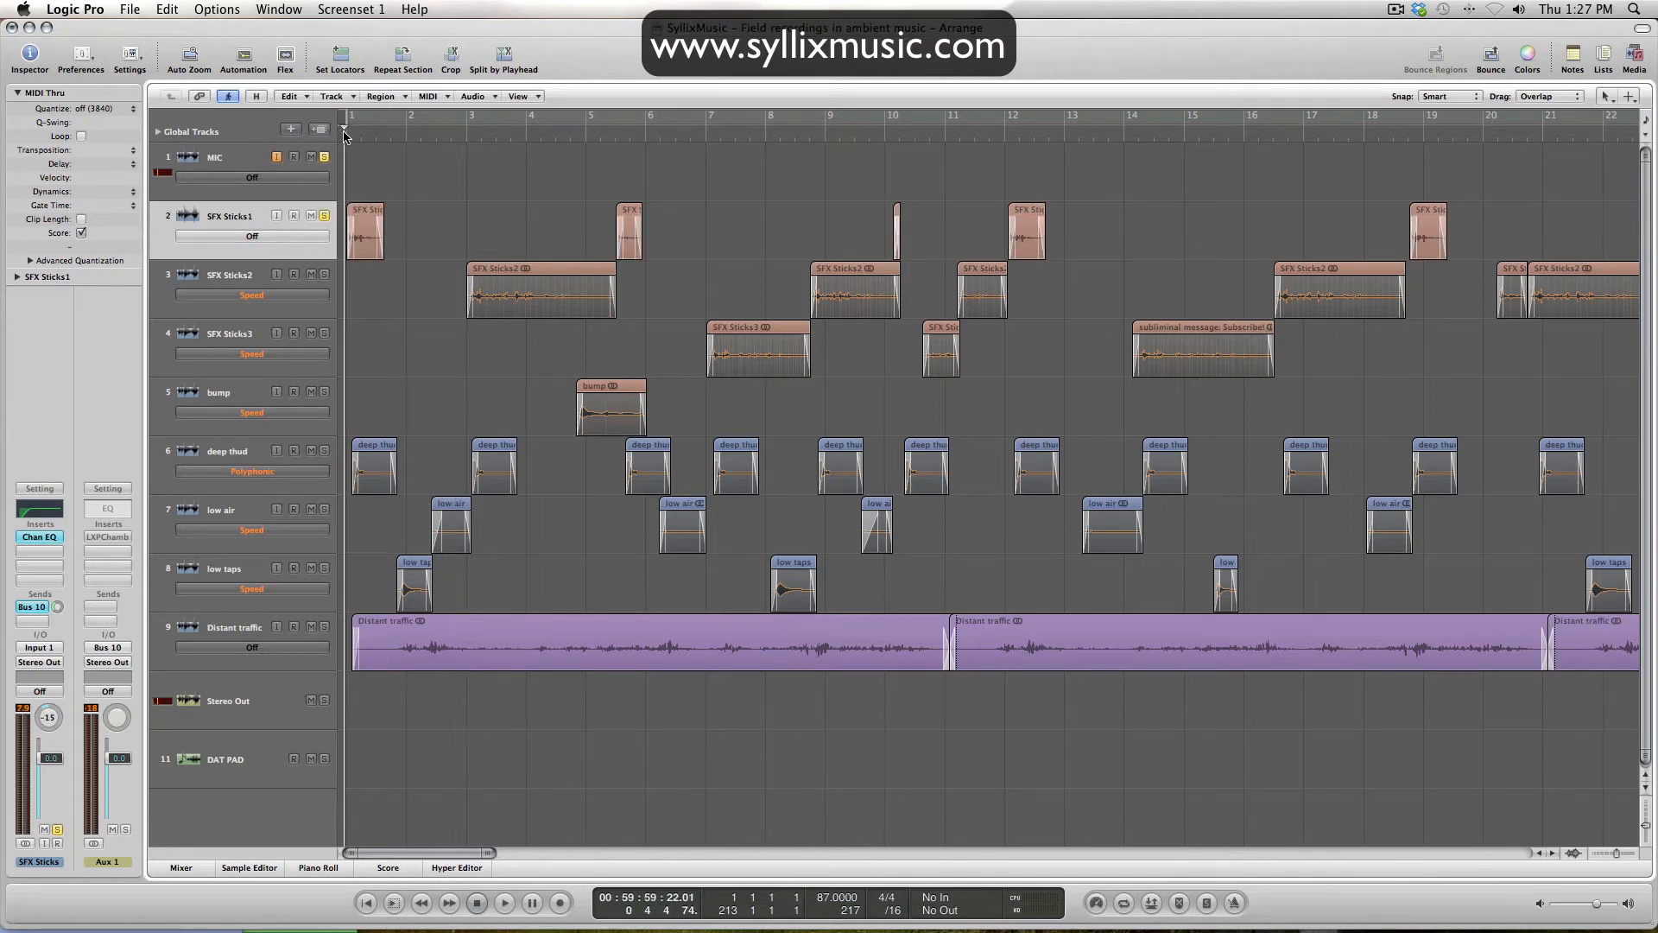
key("space")
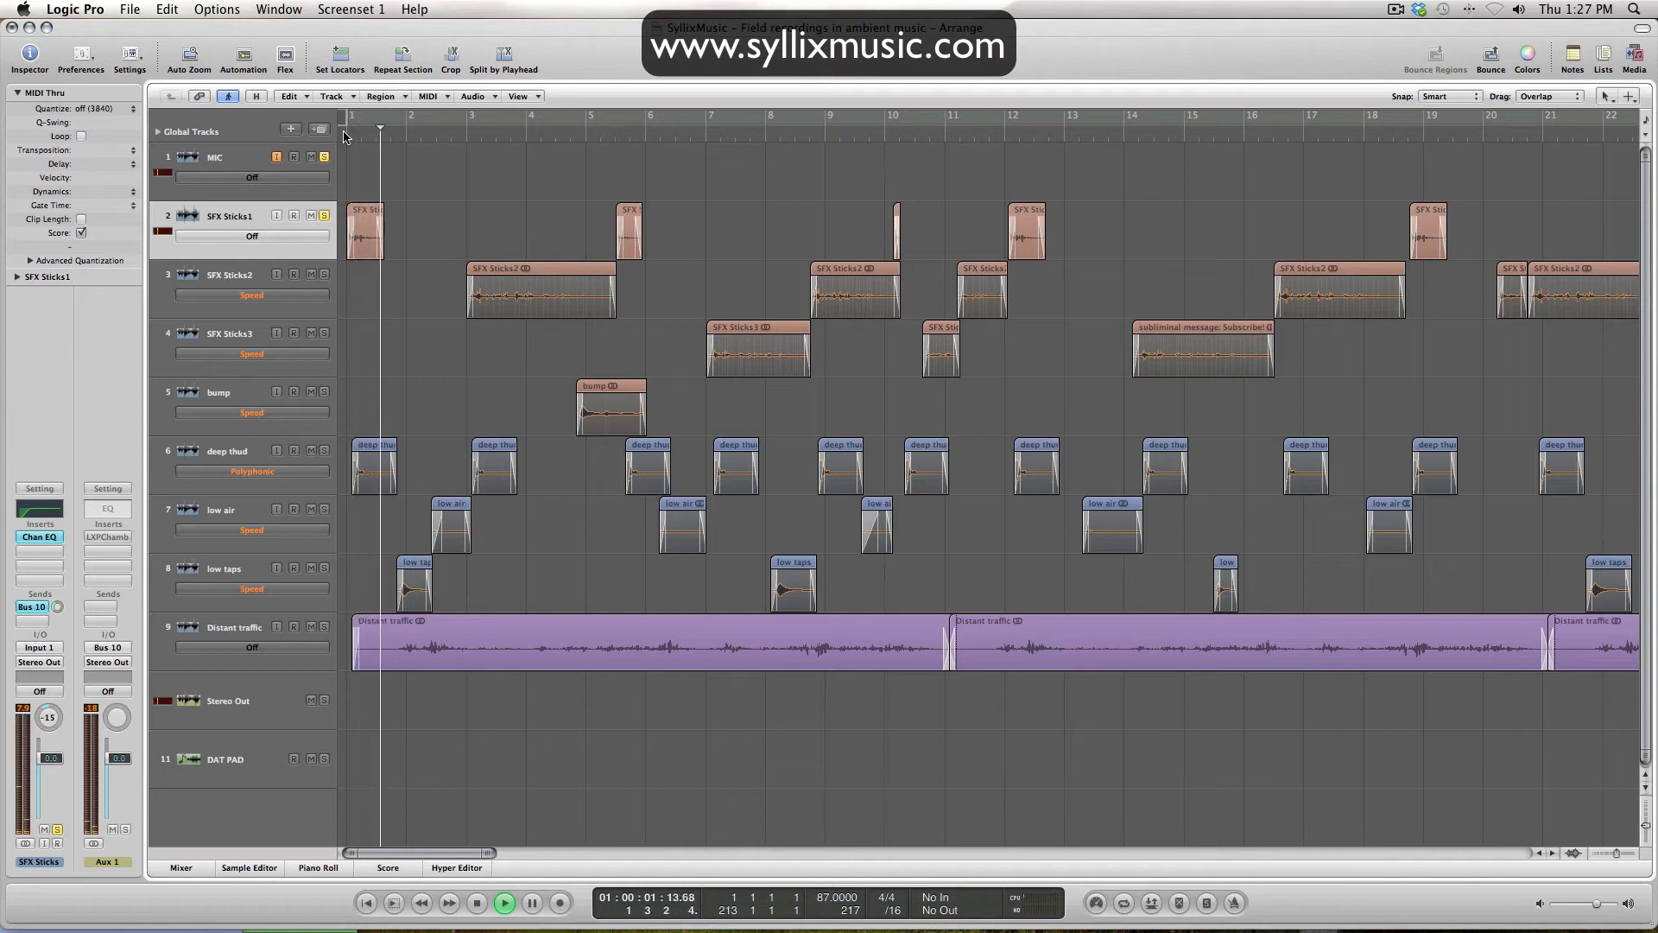
key("space")
left_click(345, 132)
key("space")
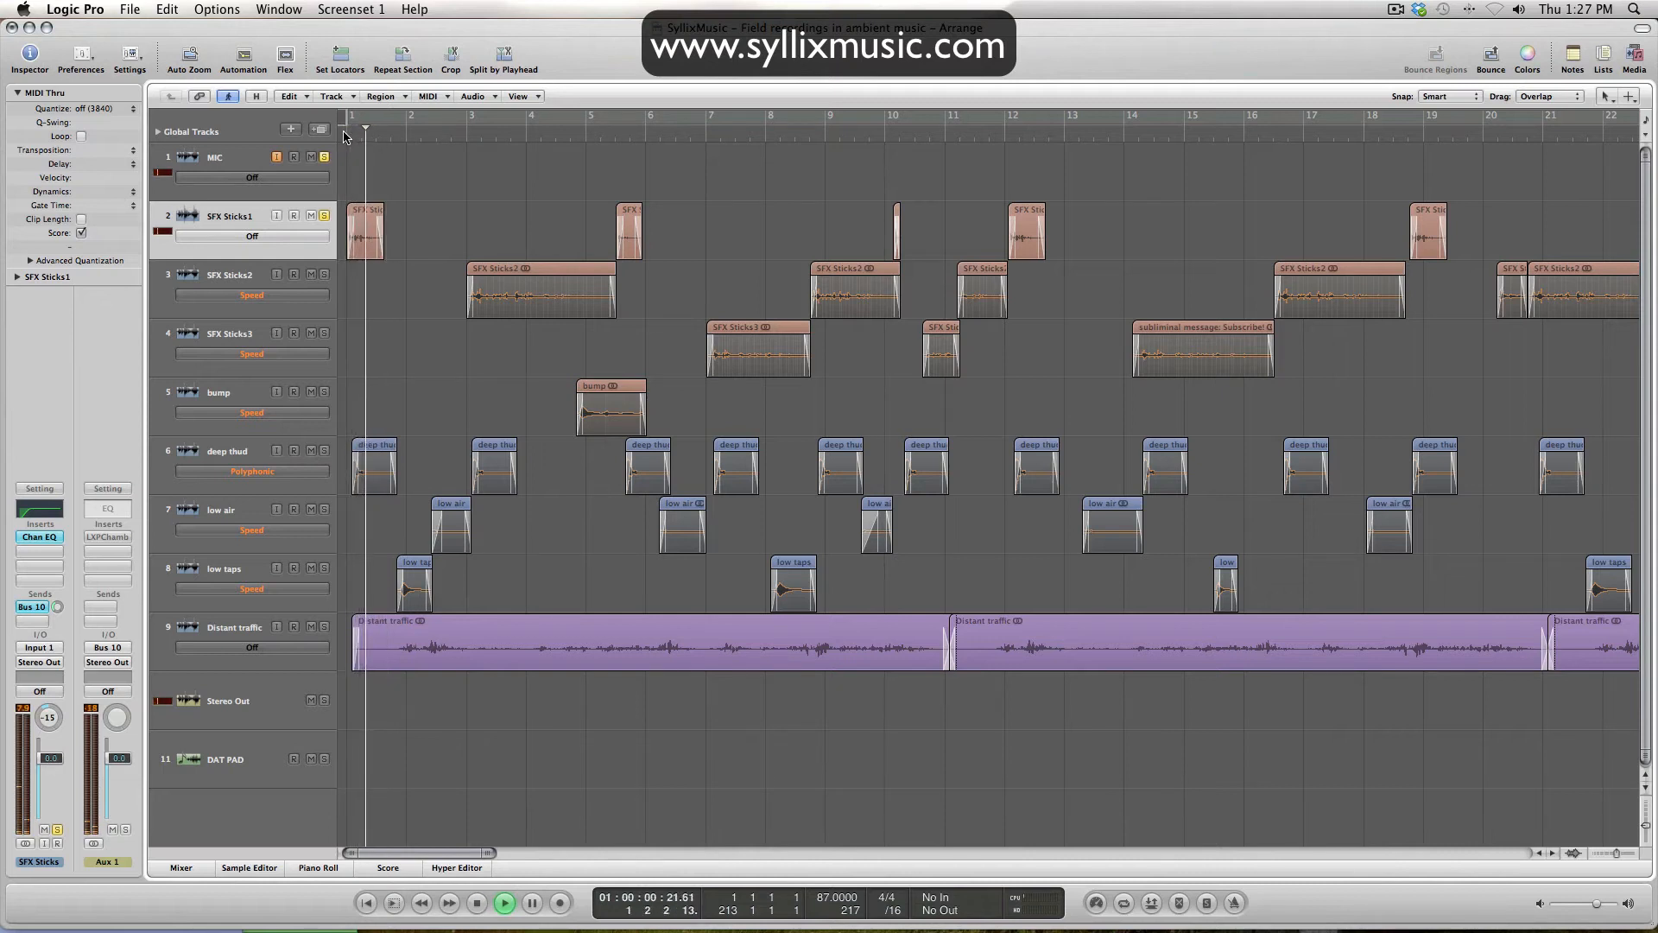
key("space")
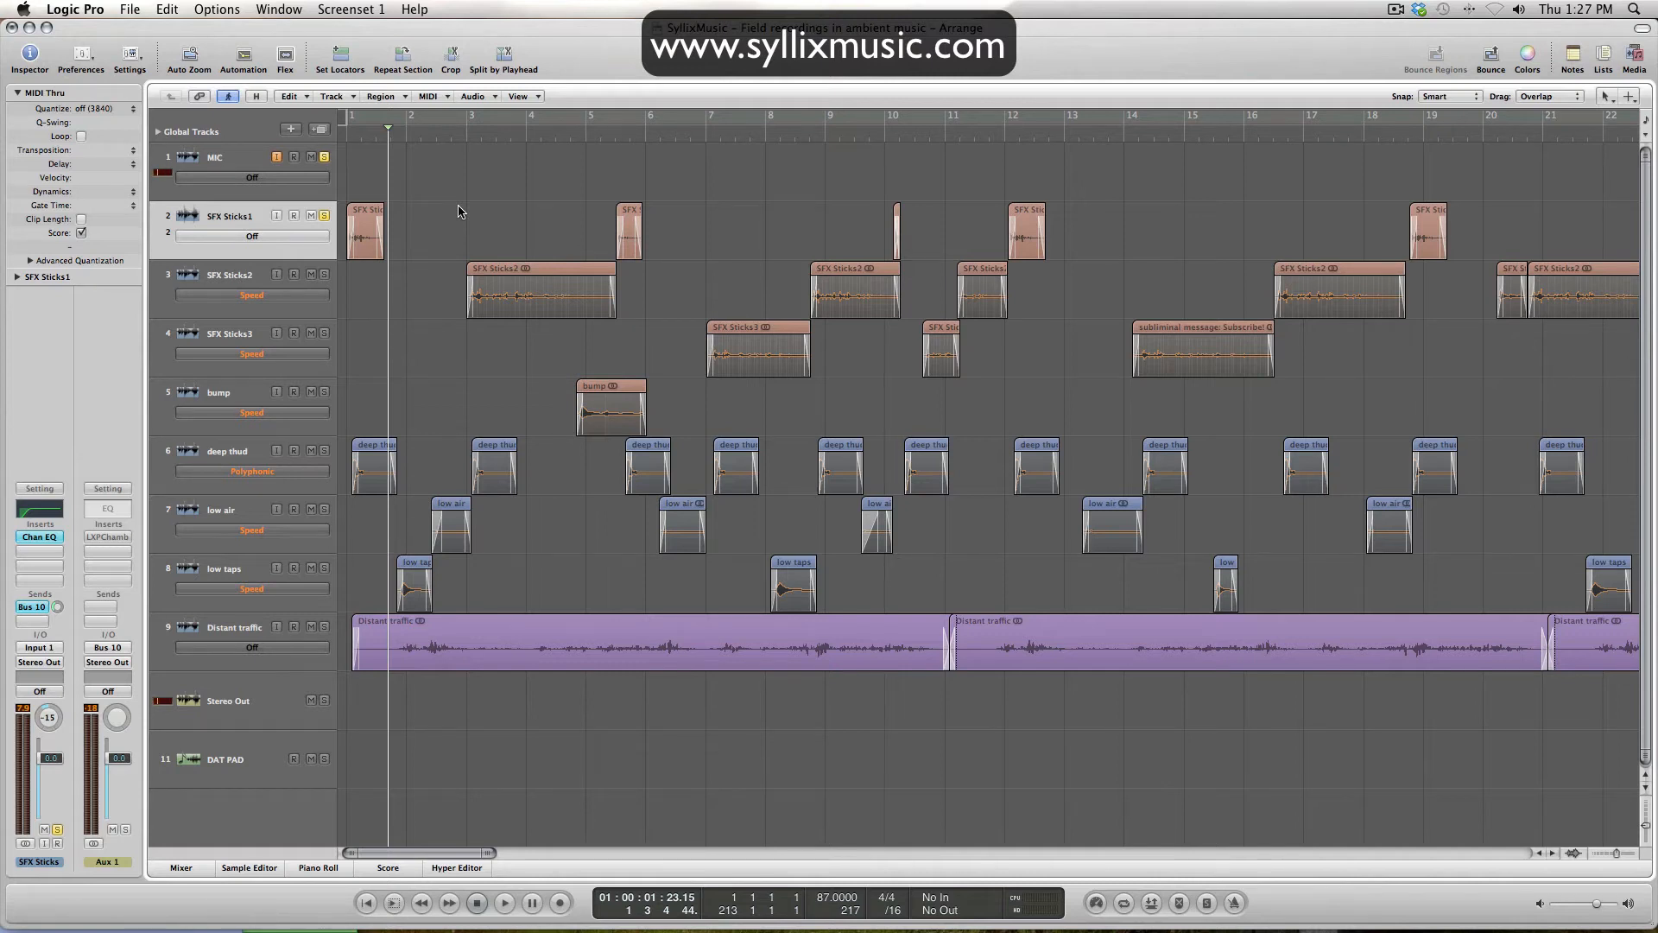
left_click(300, 238)
left_click(330, 338)
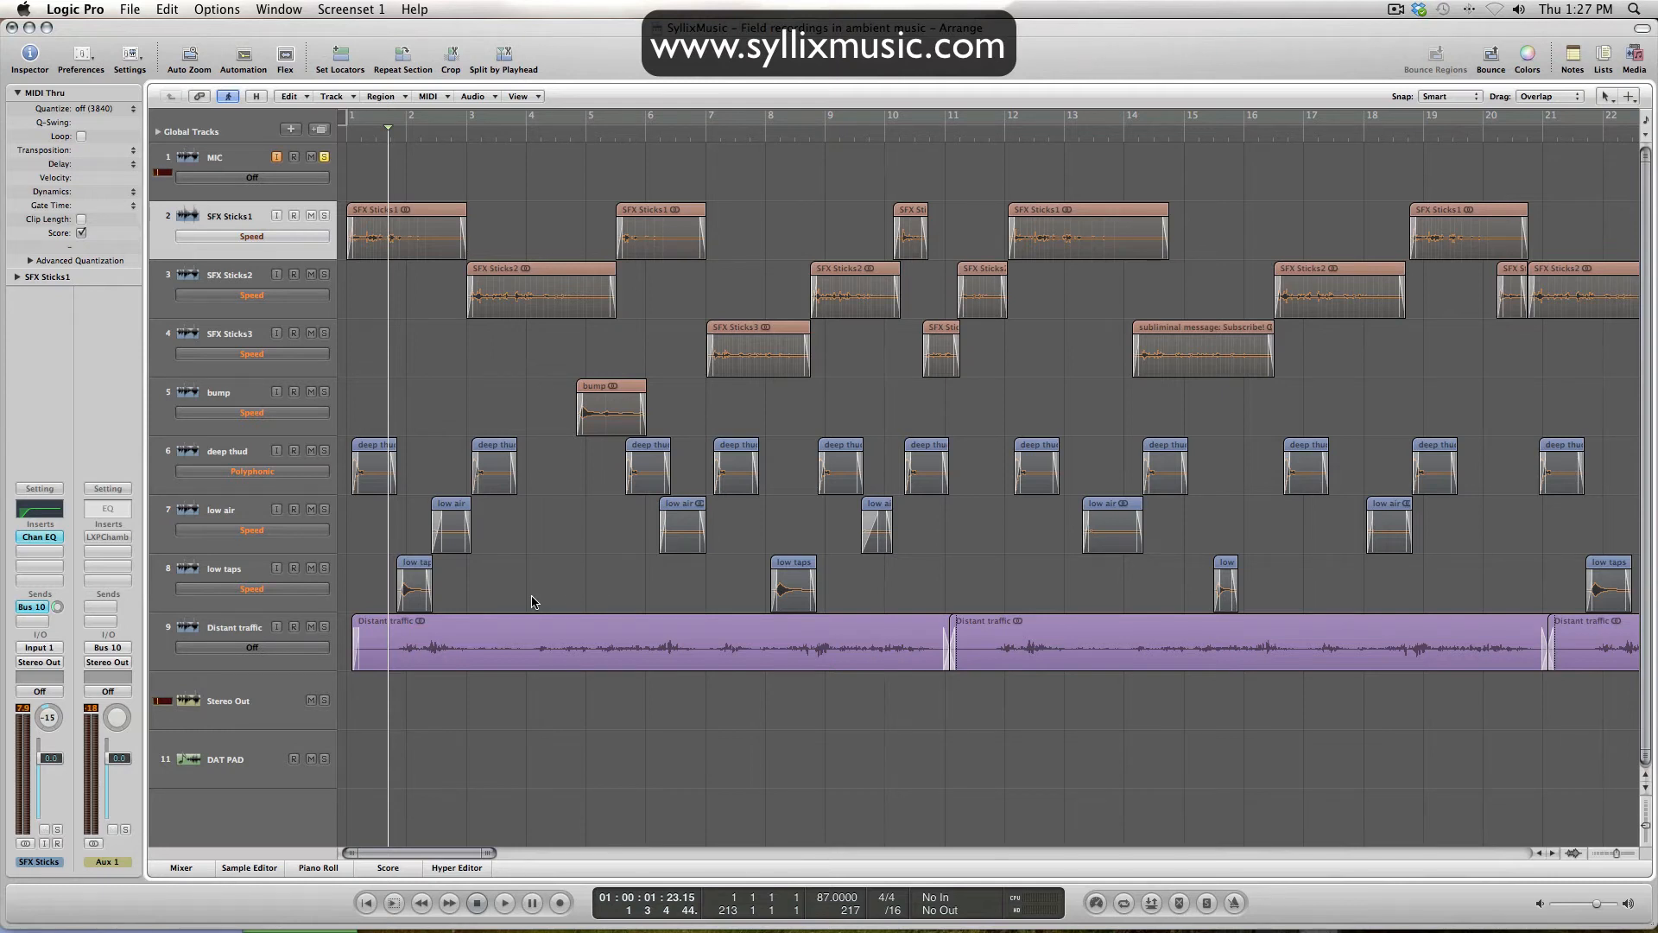
Select and solo the Distant traffic track, and play a short passage from about bar 3.5.
left_click(247, 627)
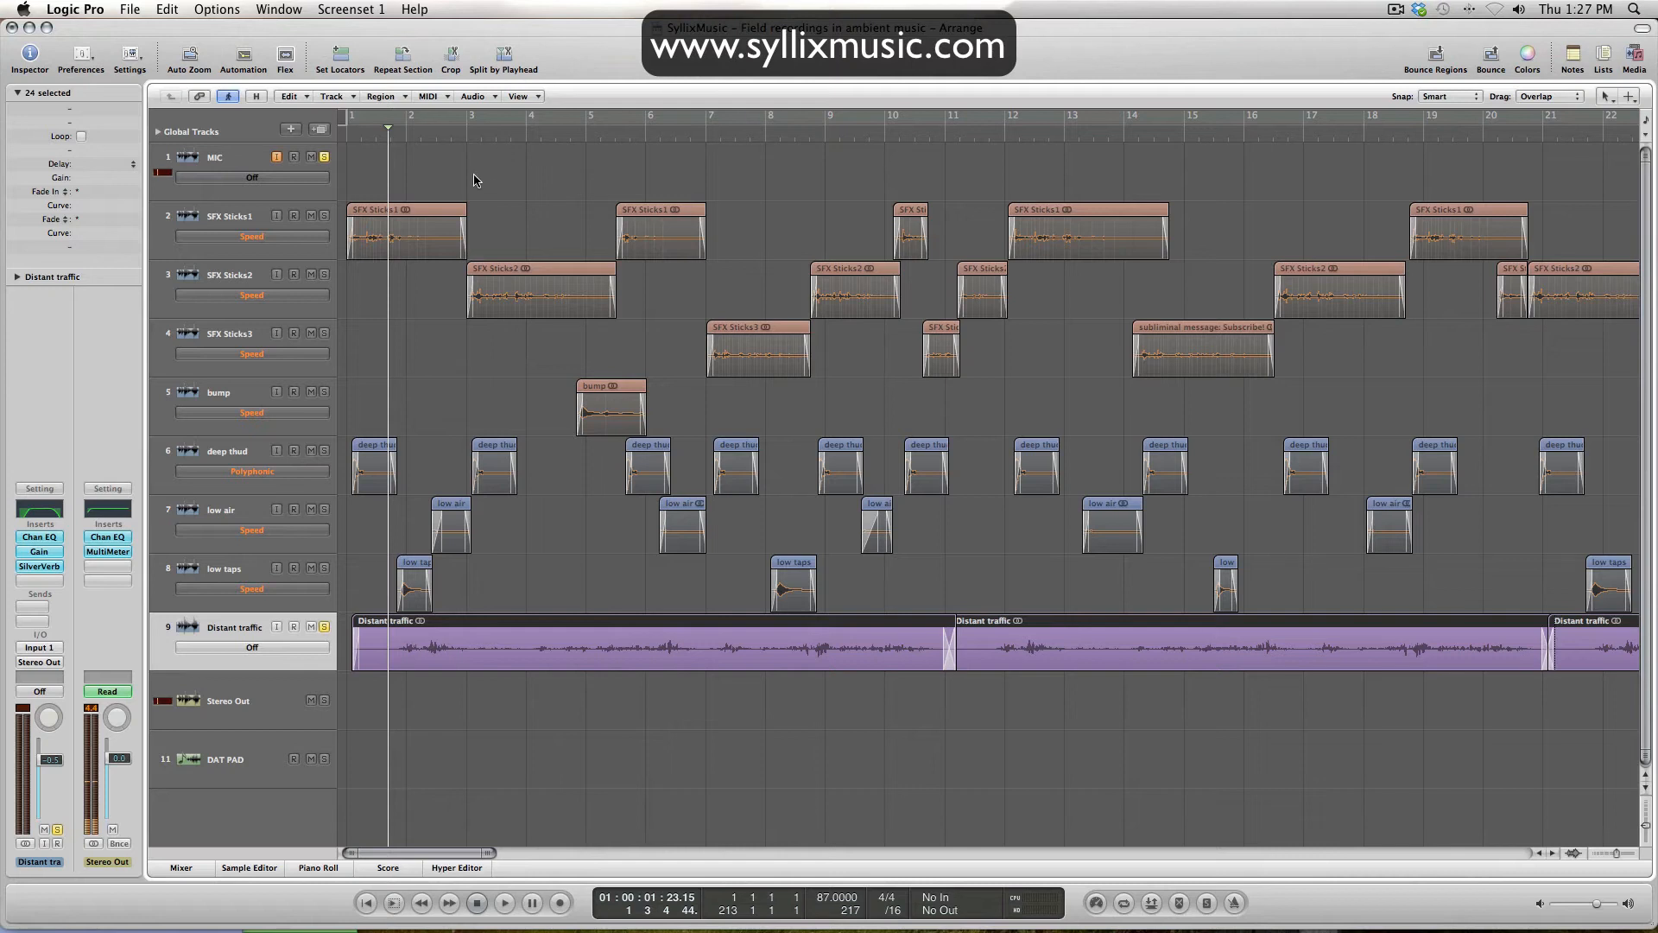
left_click(498, 136)
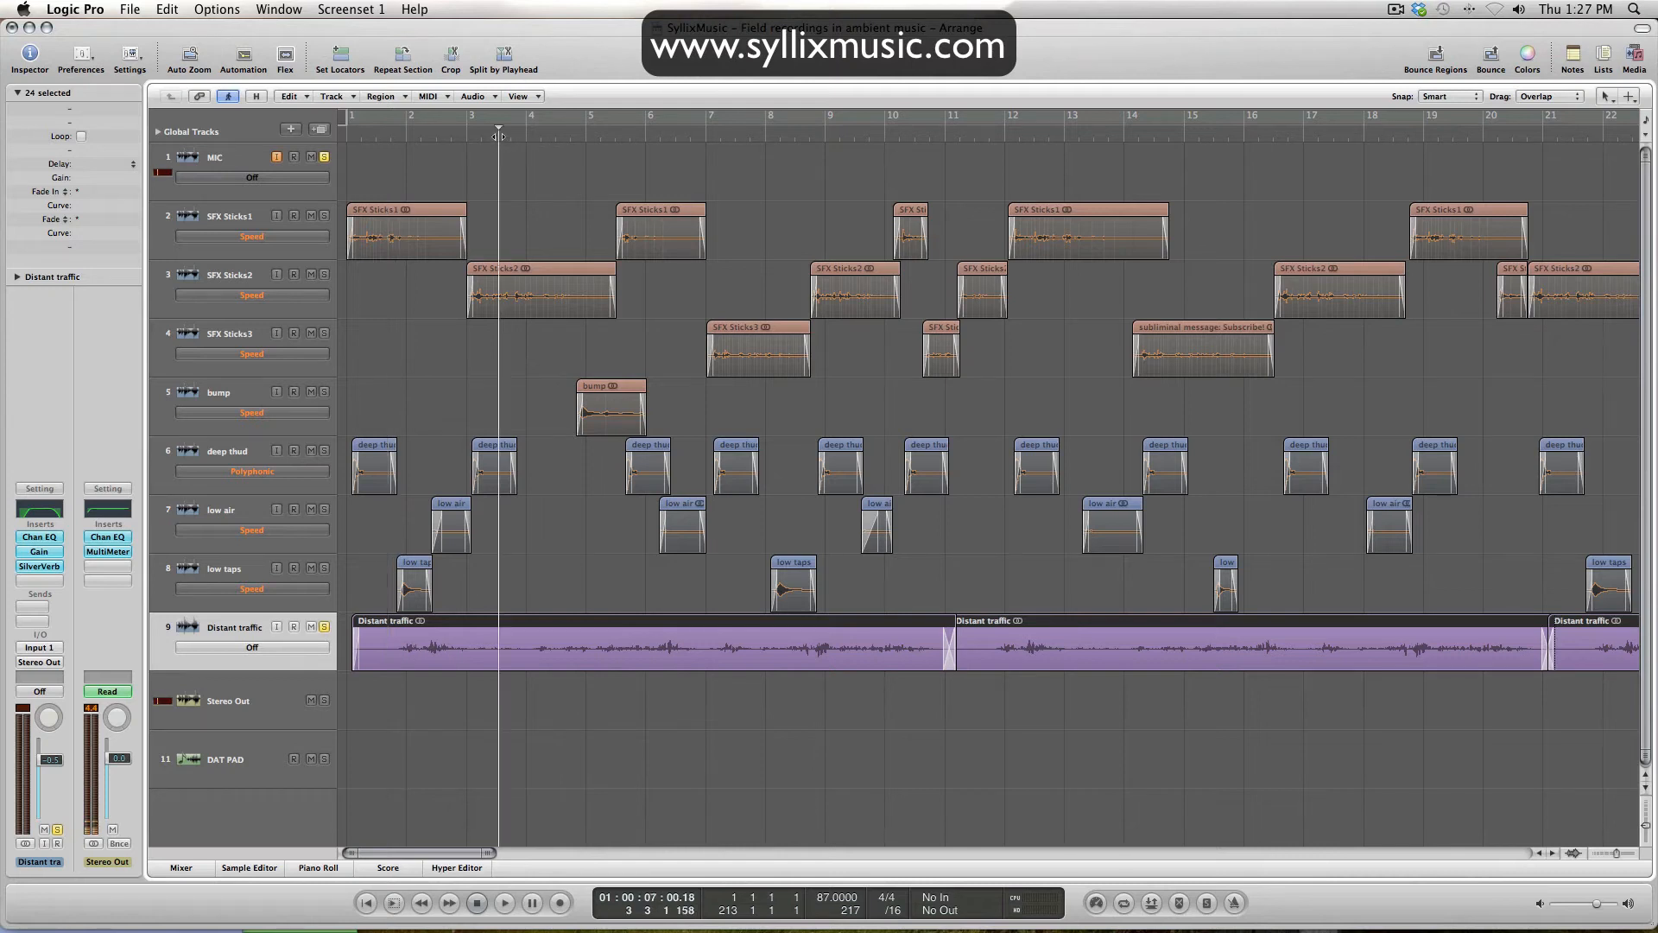
key("space")
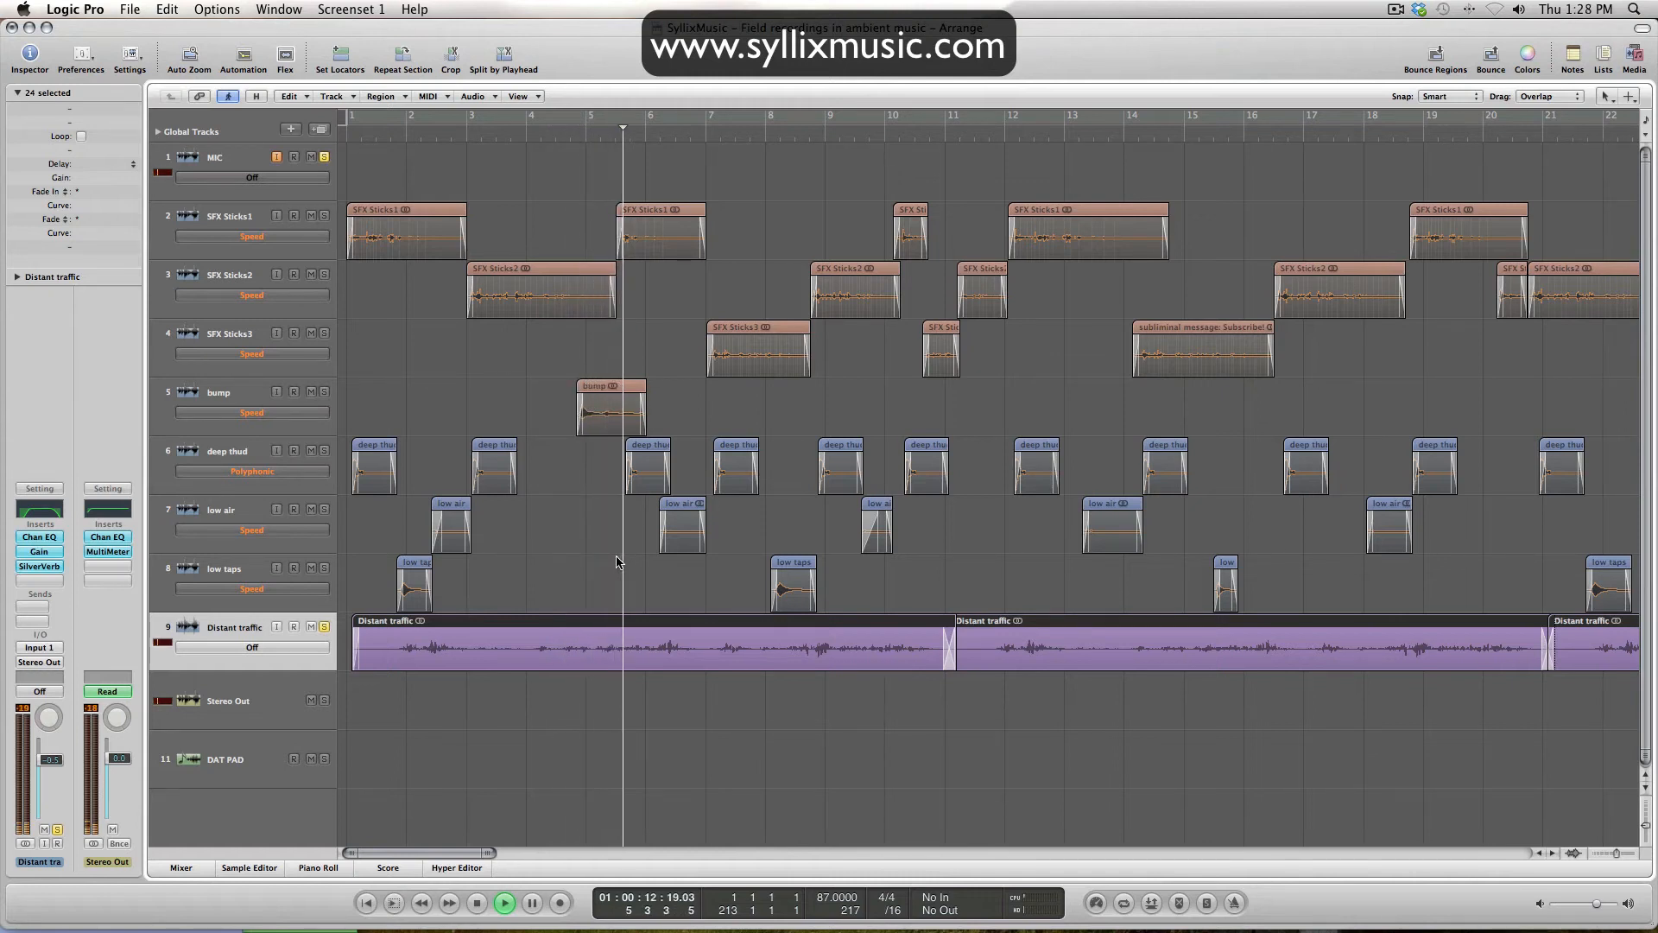
key("space")
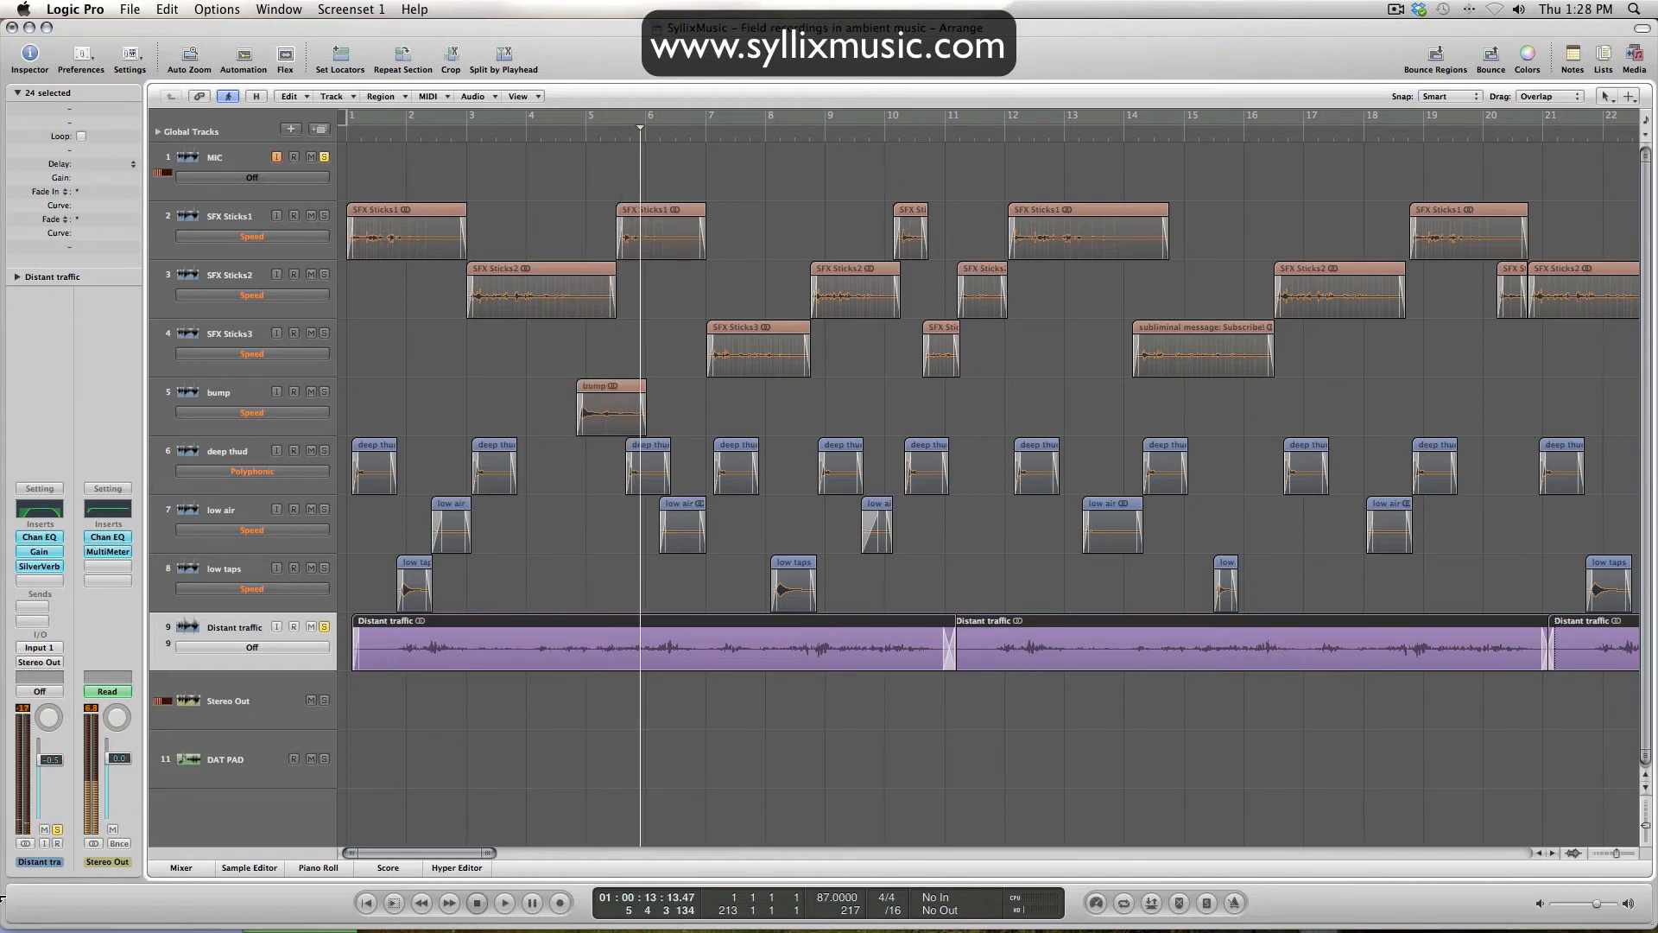
Bypass the SilverVerb on Distant traffic, open its settings clear of the channel strip, and play a passage without reverb.
left_click(57, 568, "alt")
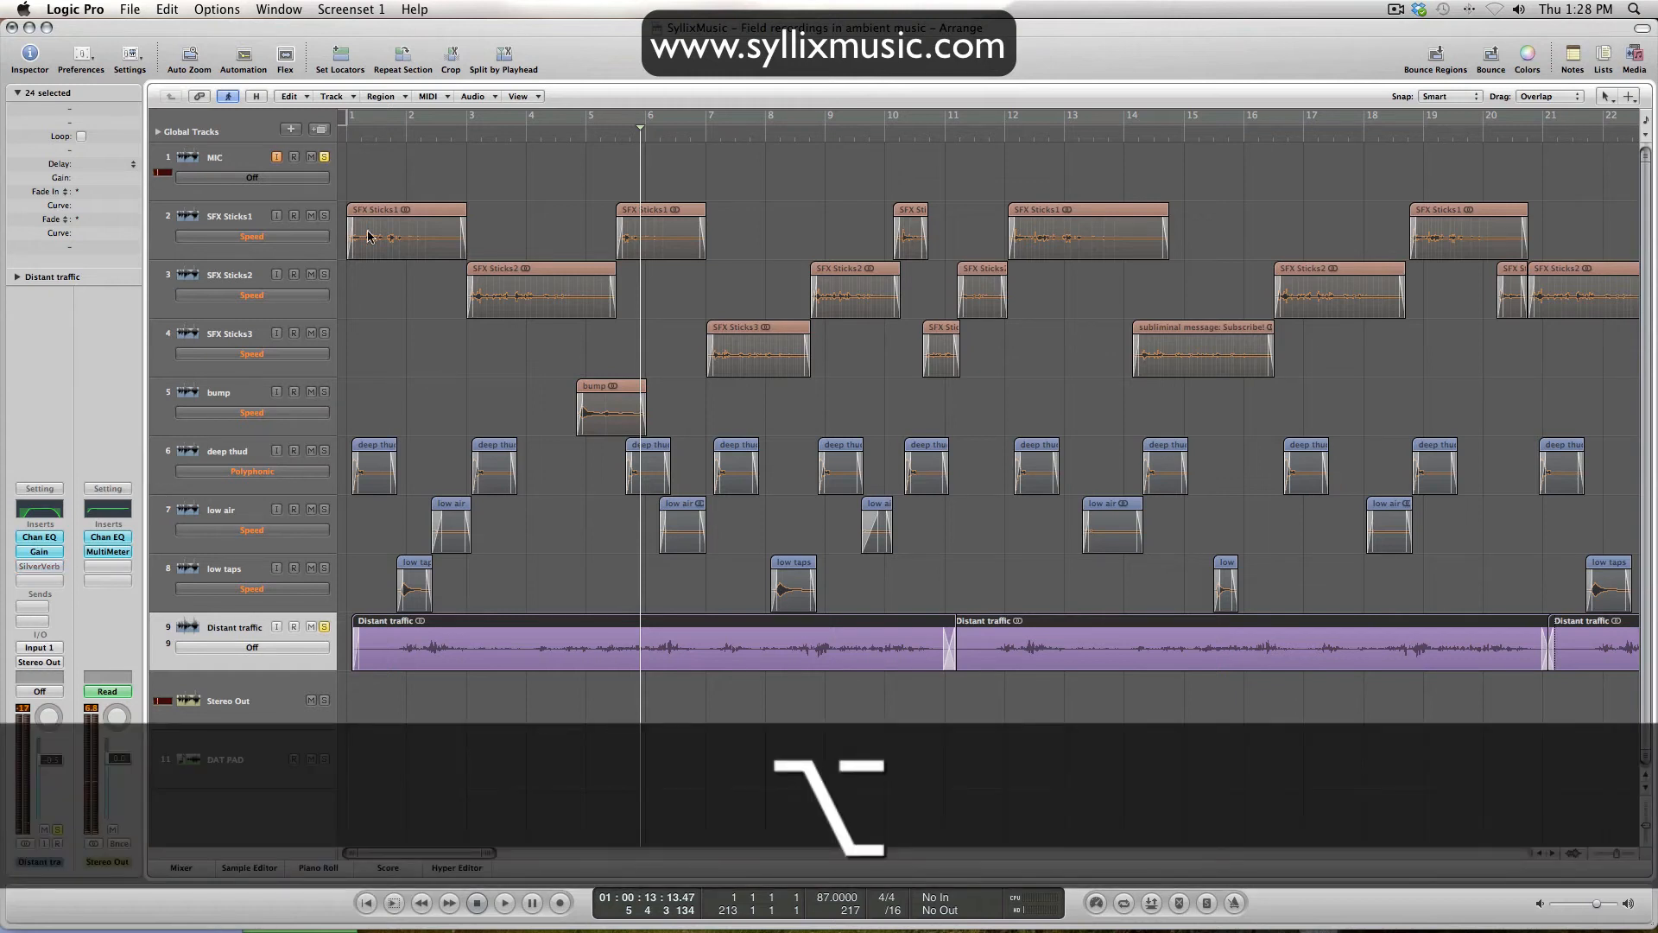
left_click(36, 567)
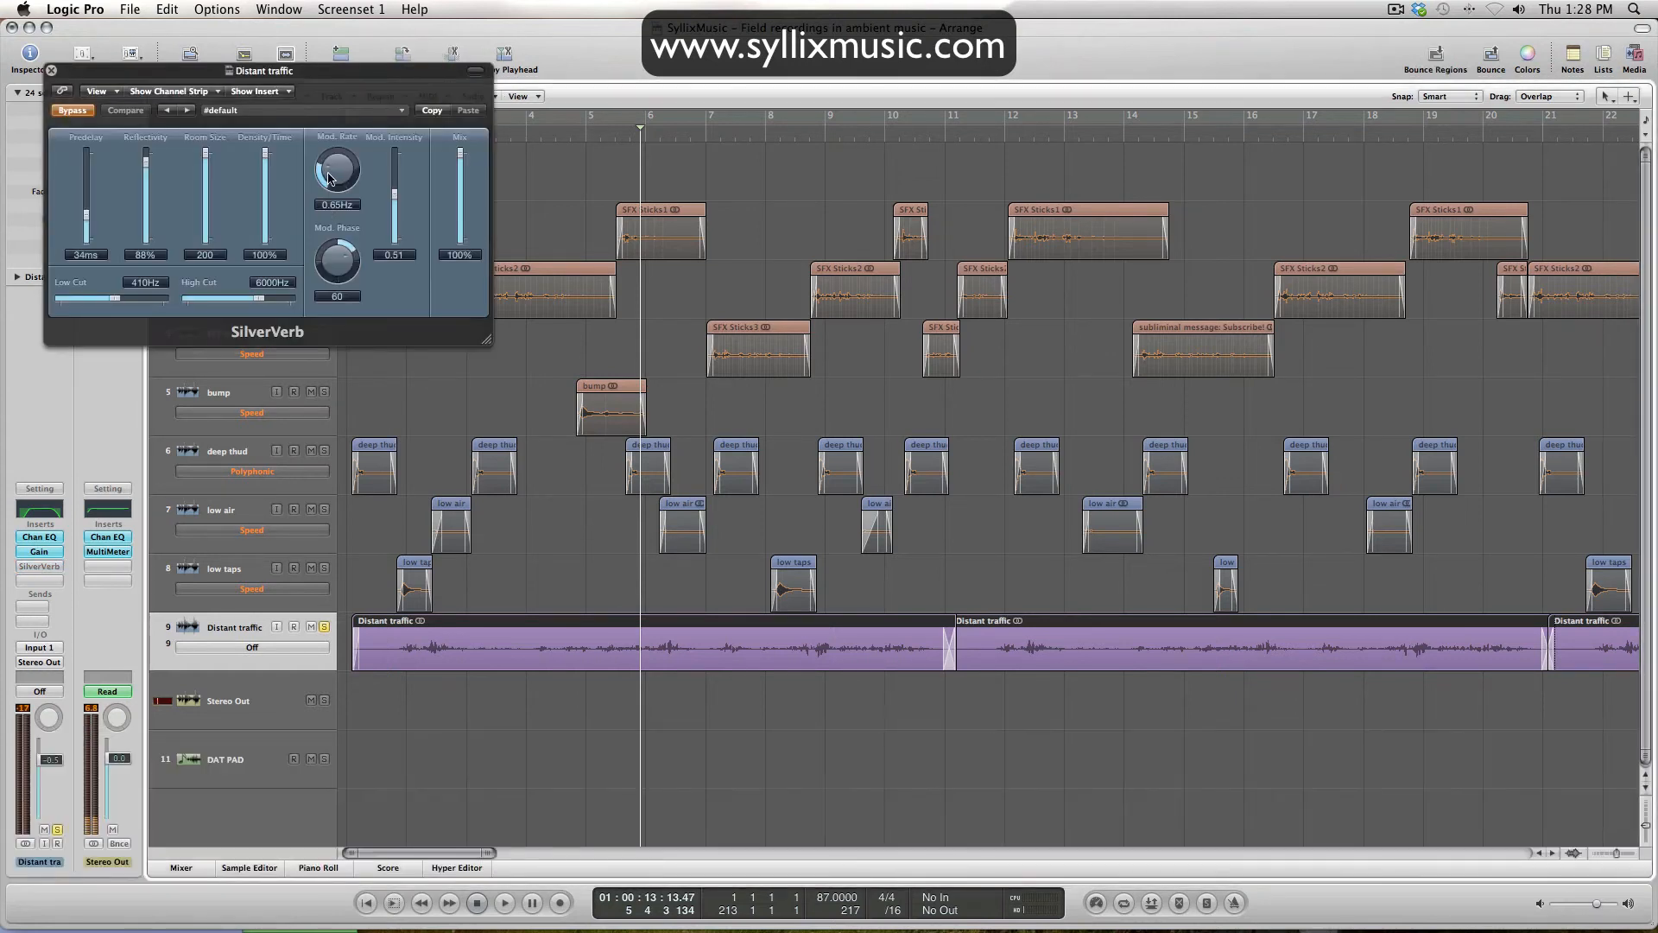
left_click_drag(424, 191, 842, 344)
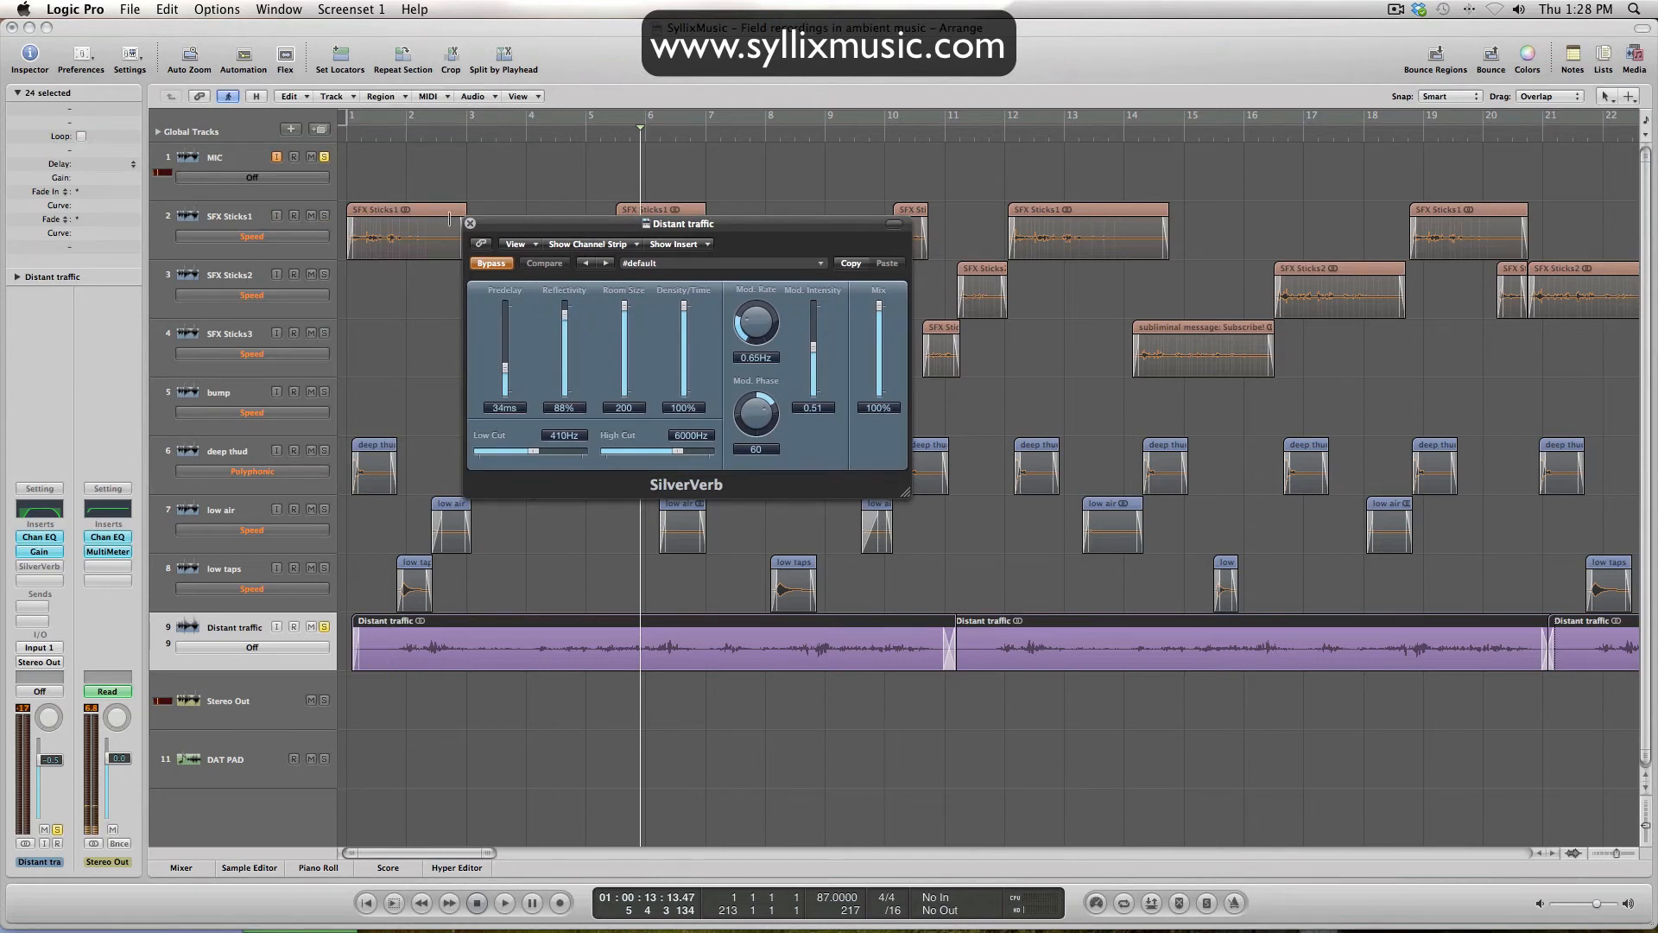
left_click_drag(530, 228, 743, 225)
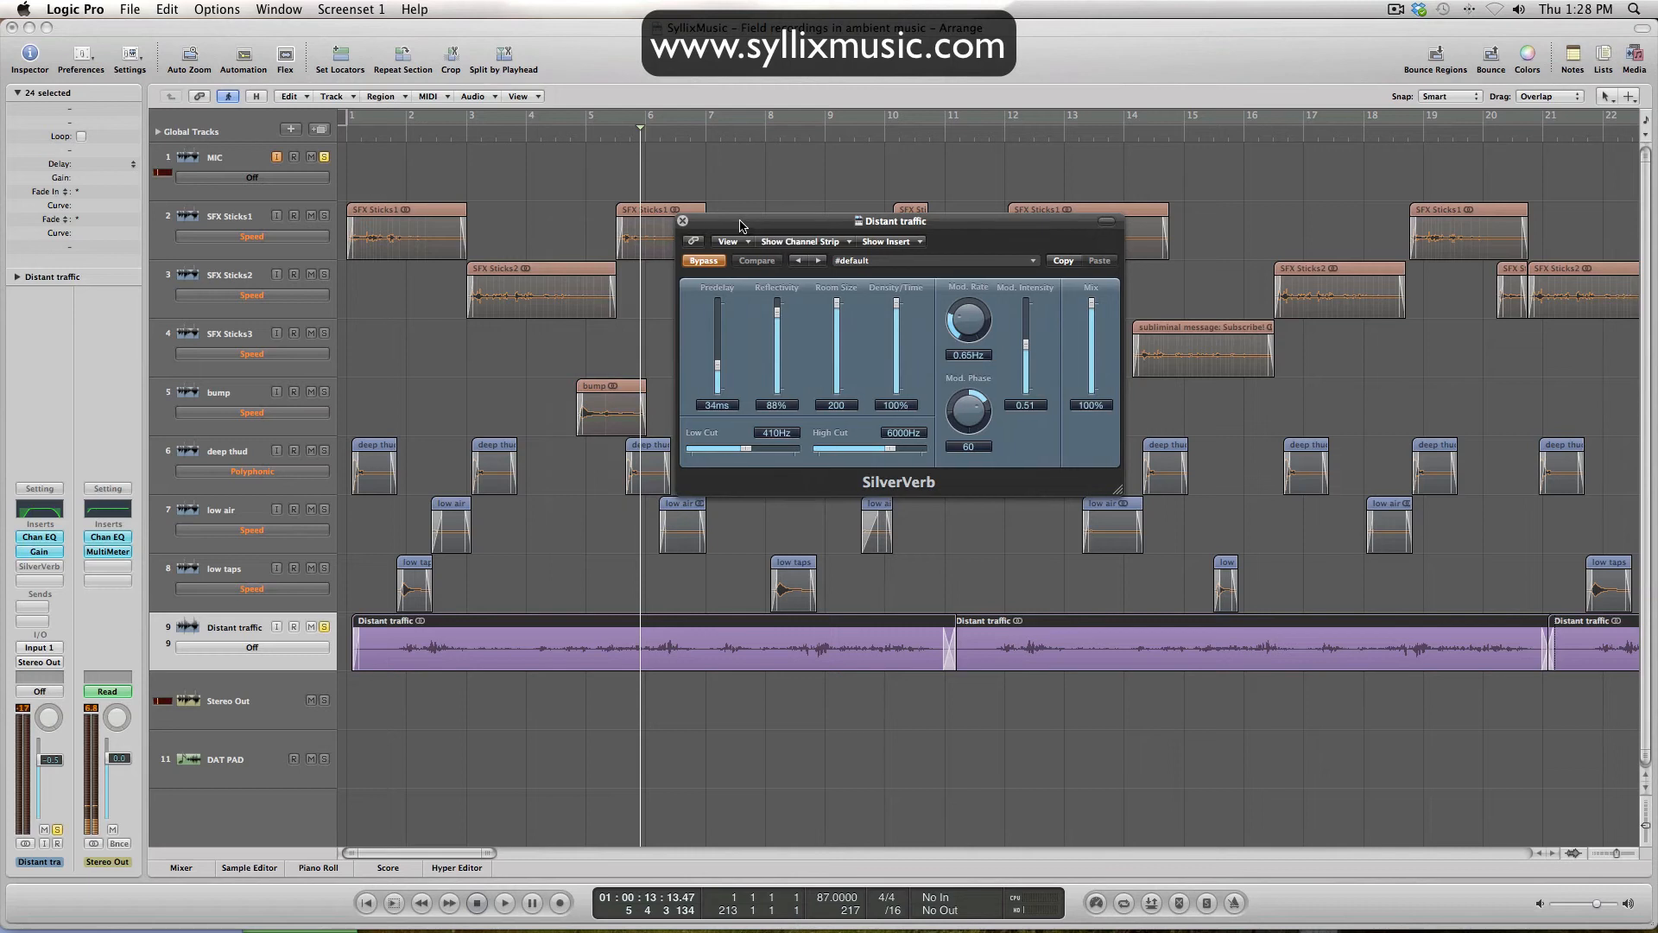
double_click(522, 144)
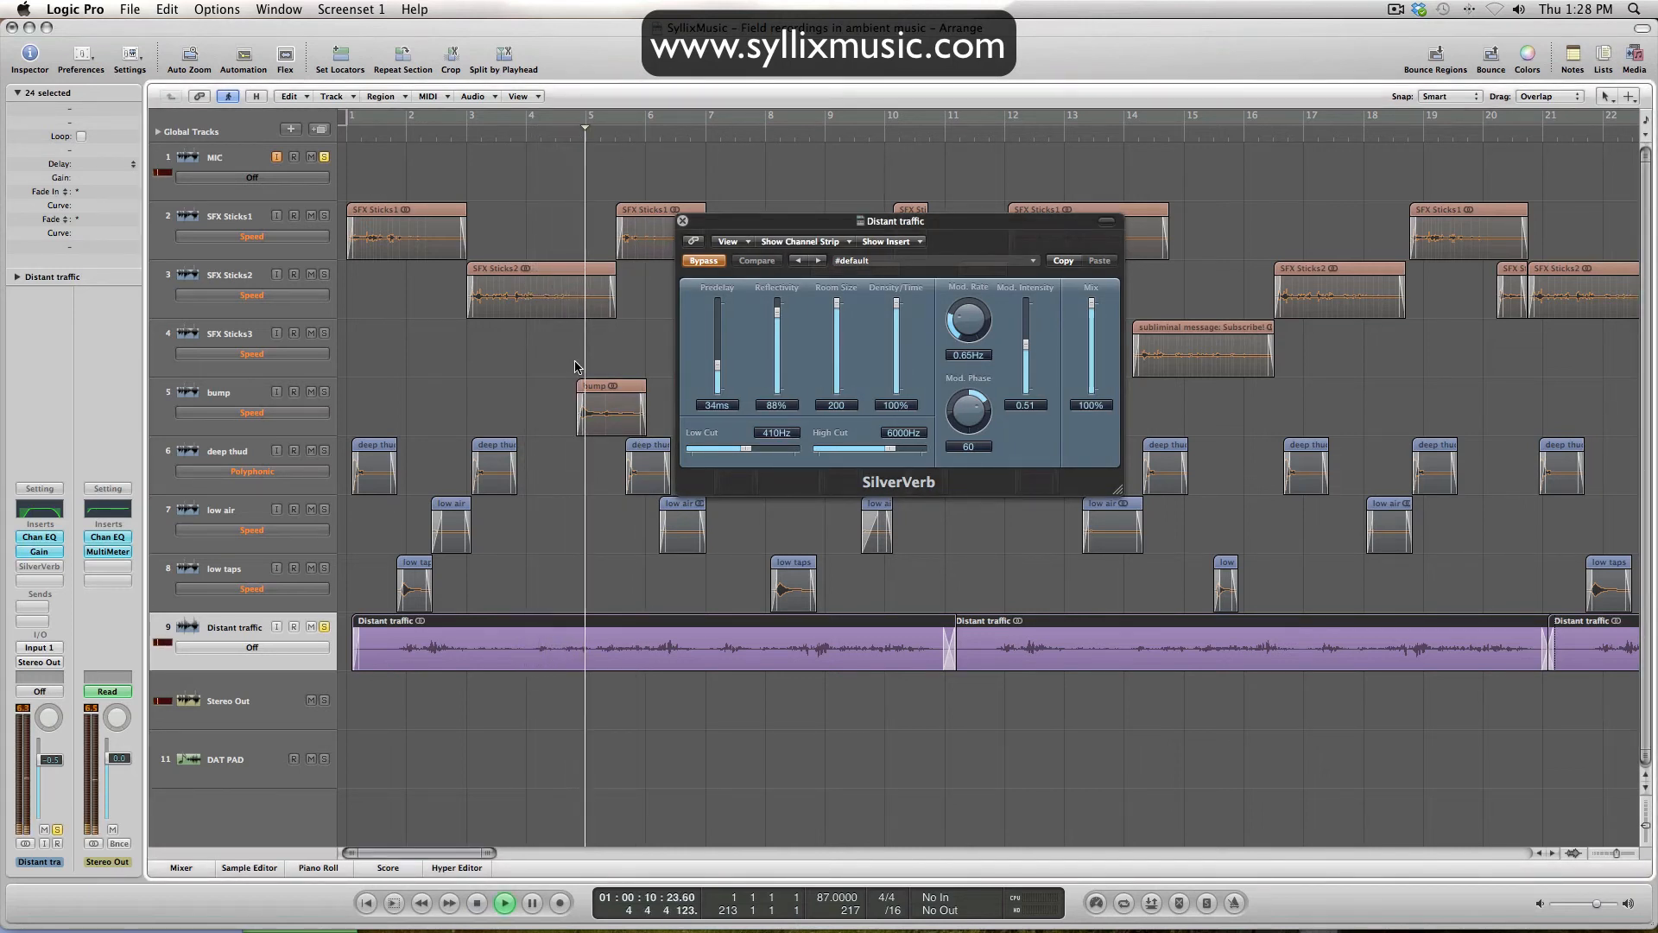
key("space")
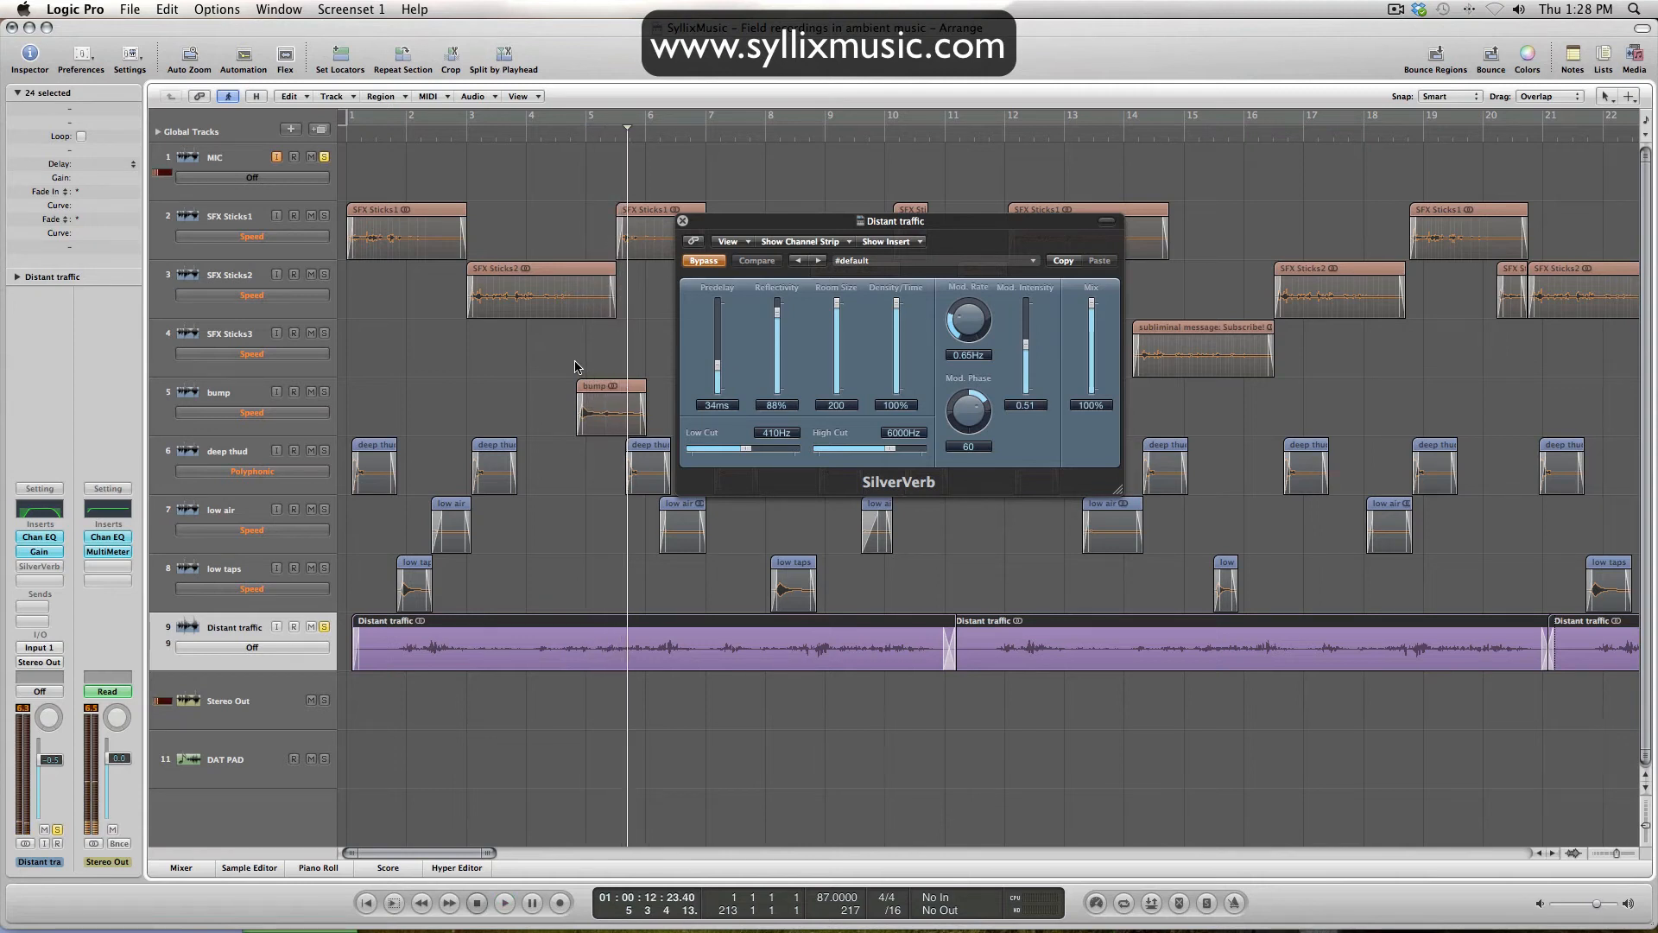
Open the Channel EQ and Gain plug-ins on Distant traffic, close Gain, and bypass the Channel EQ.
left_click(57, 536)
left_click(57, 553)
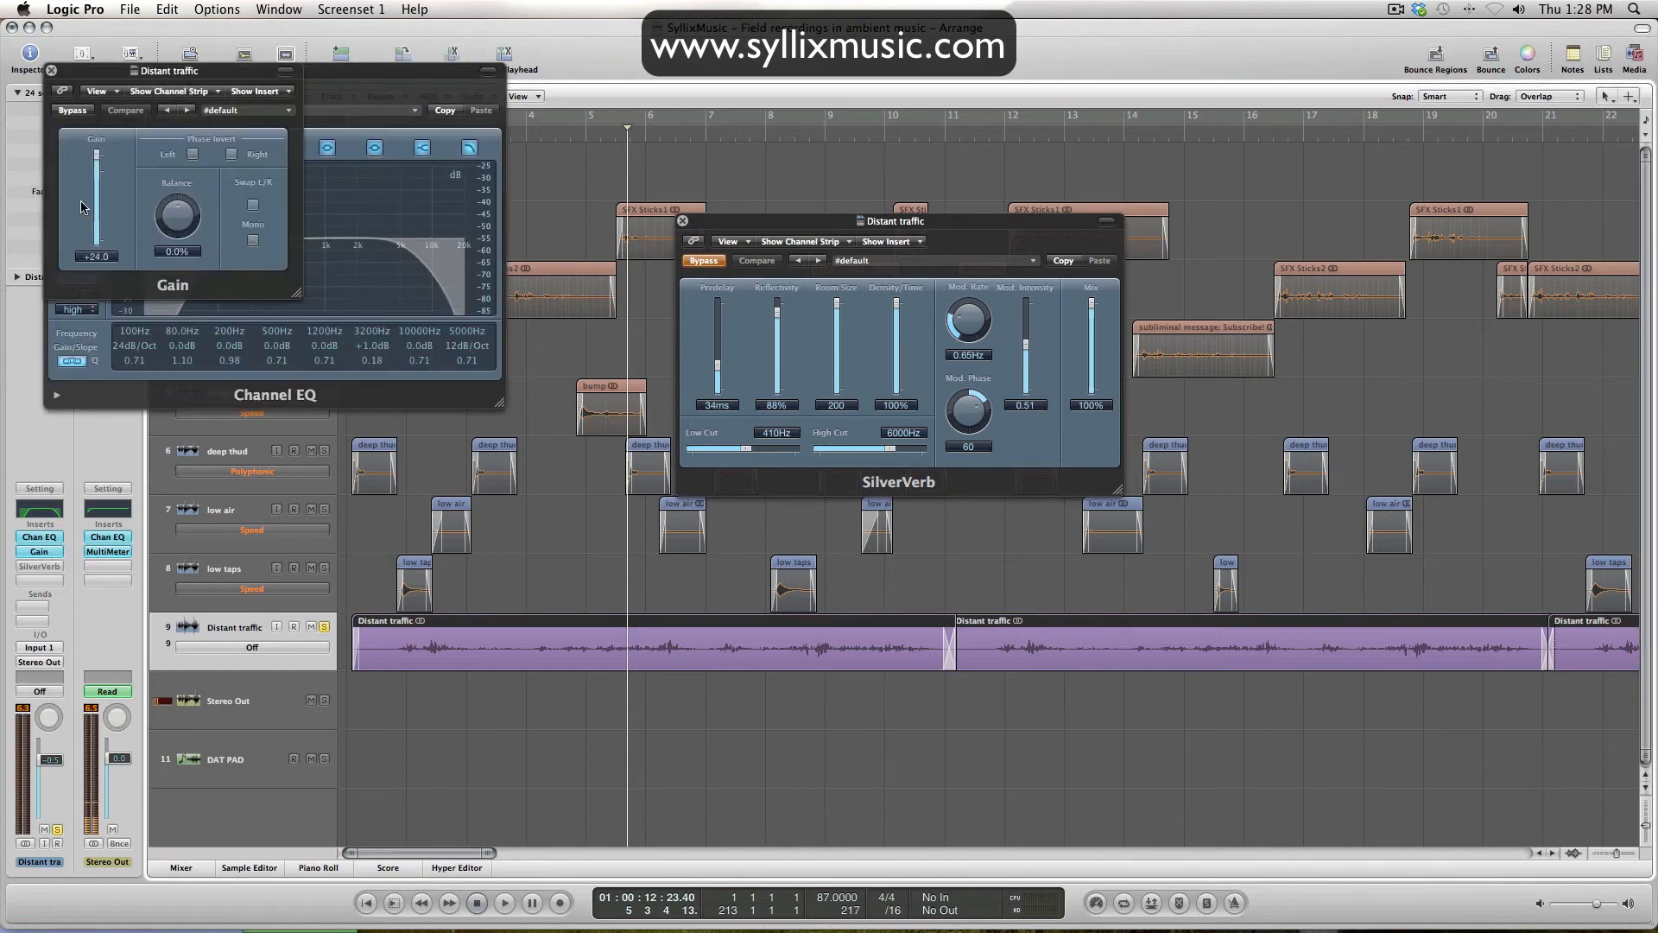
left_click(51, 70)
left_click(76, 111, "alt")
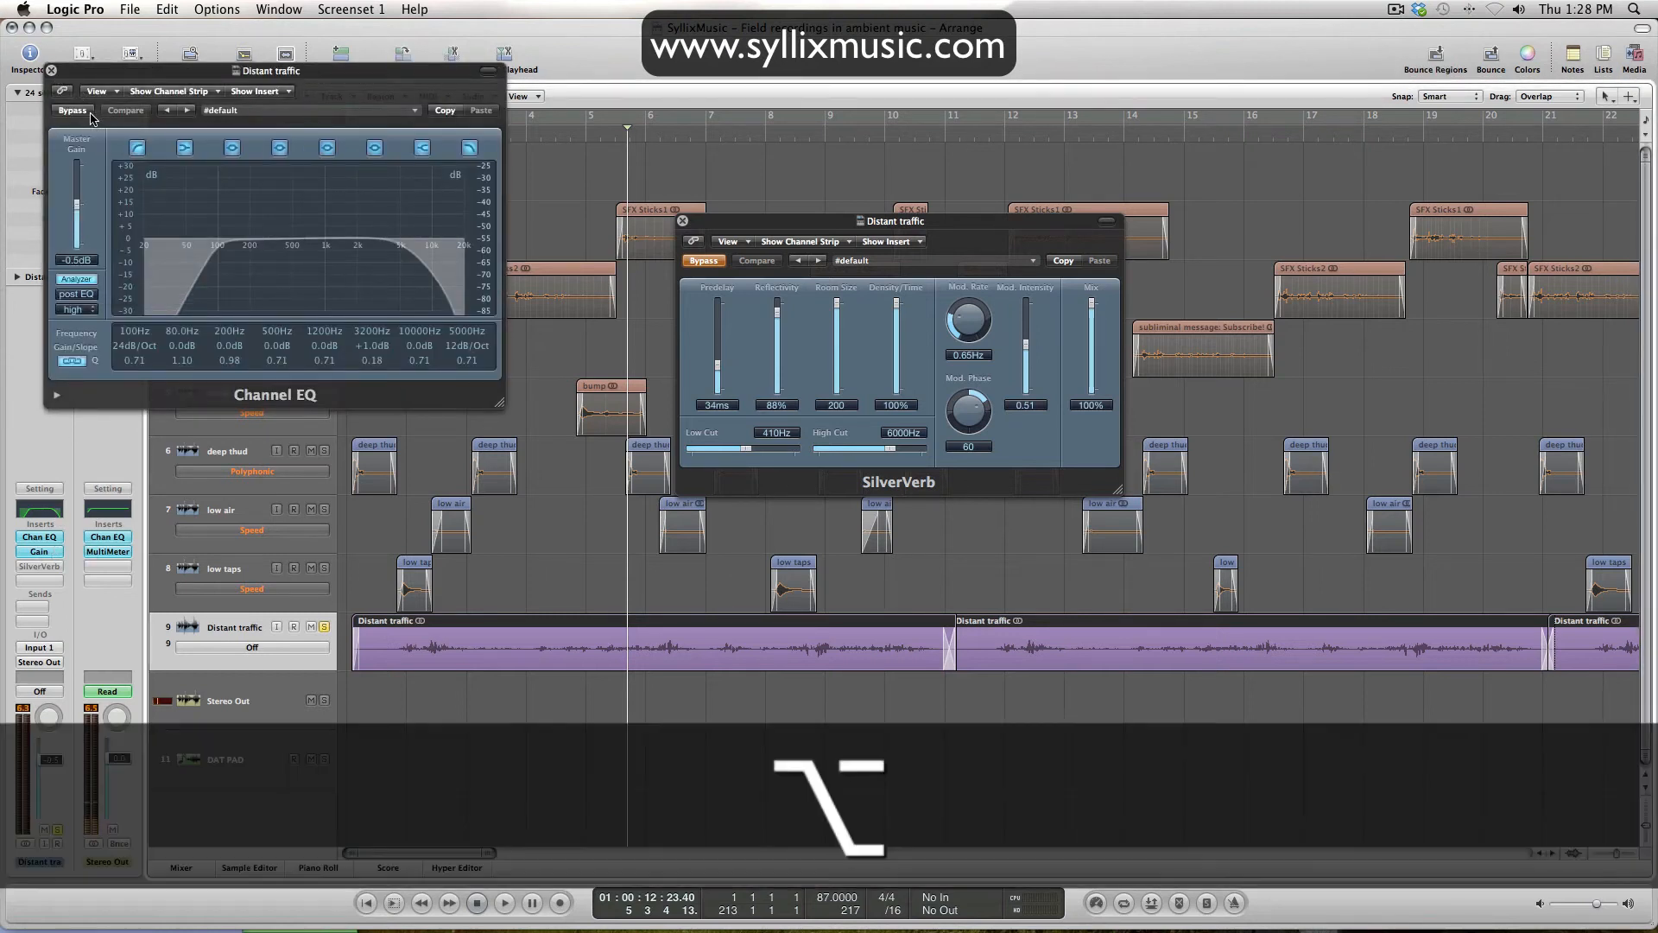
left_click_drag(771, 213, 863, 224)
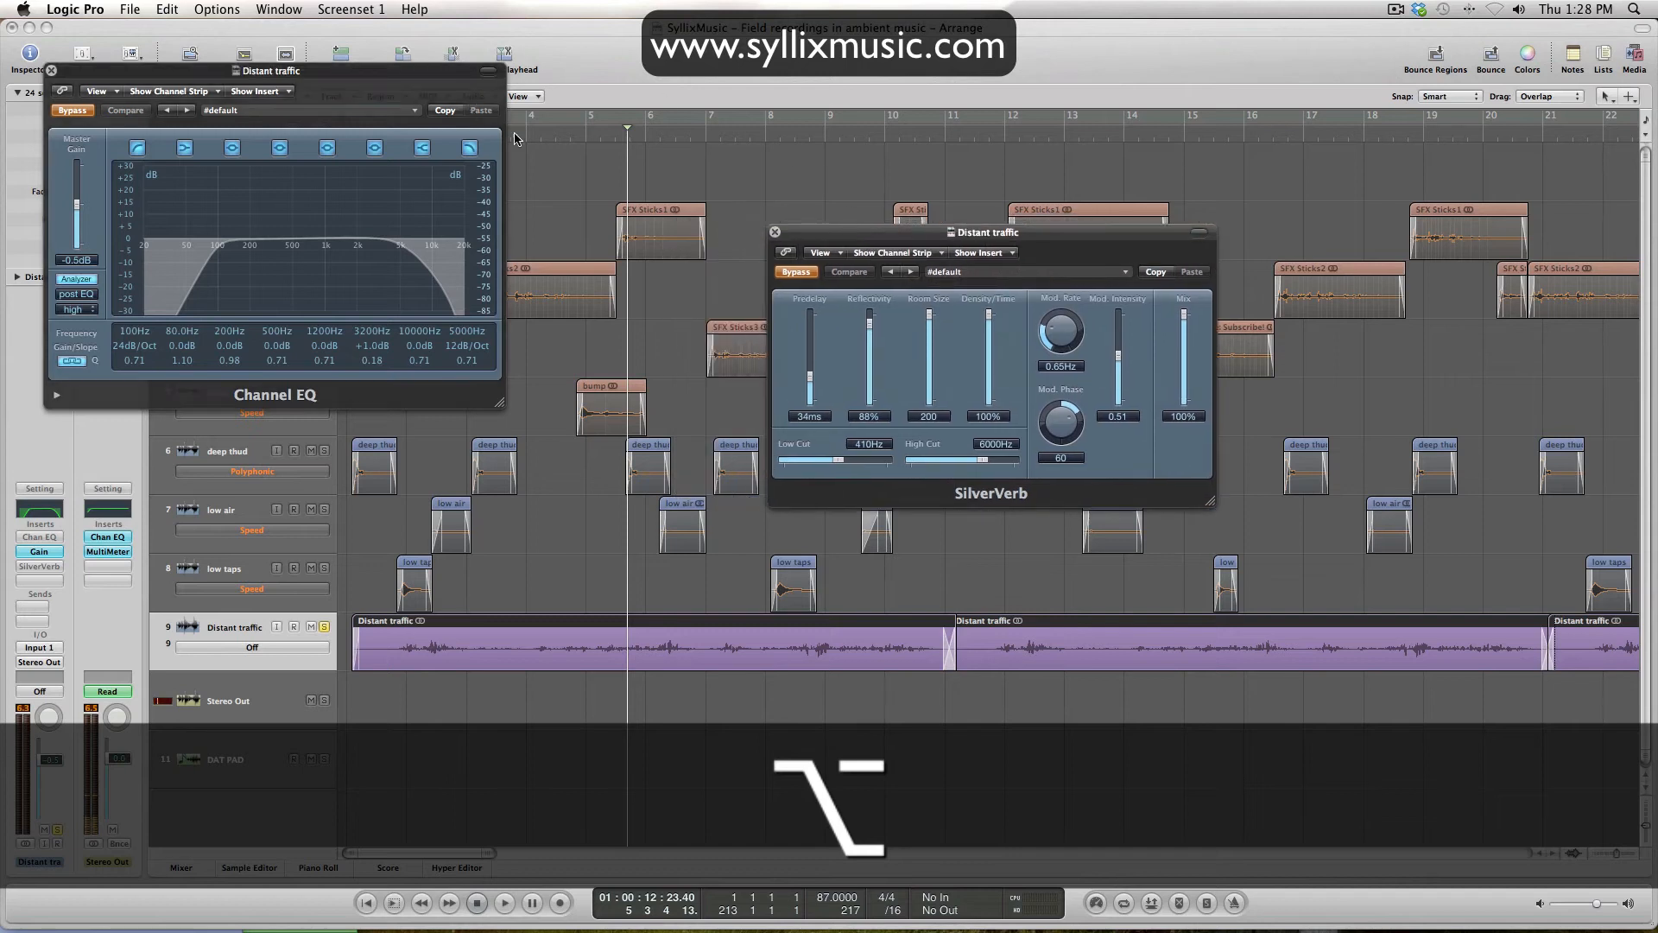
Play Distant traffic from just after bar 4 with both EQ and reverb bypassed.
left_click(547, 136)
key("space")
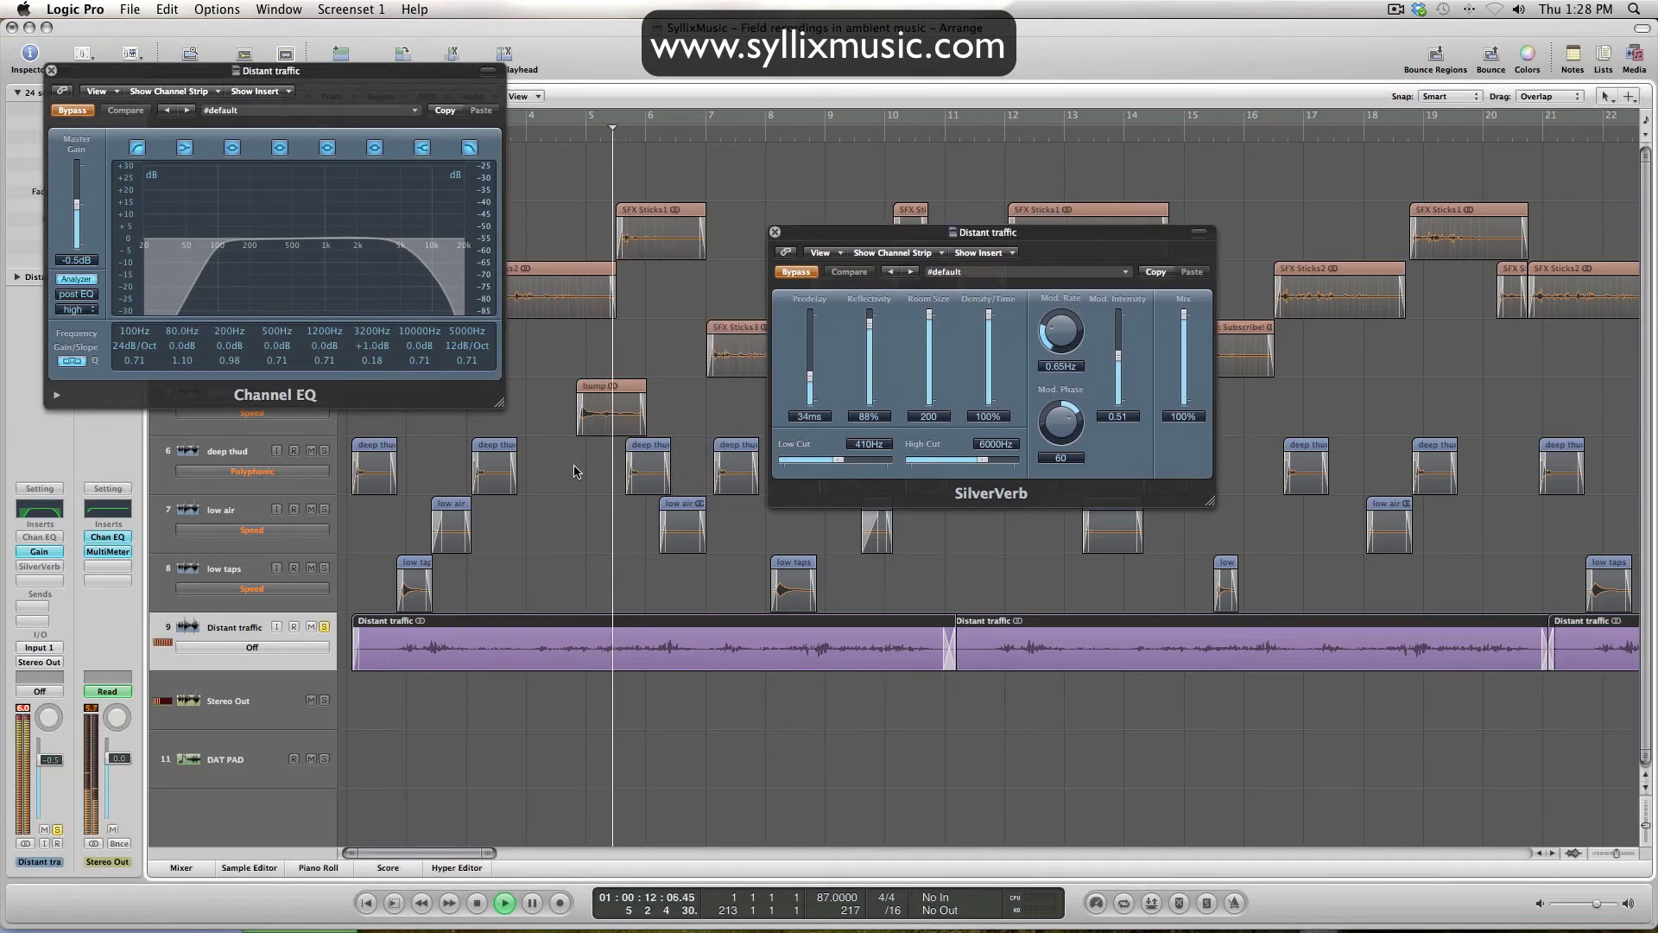
key("space")
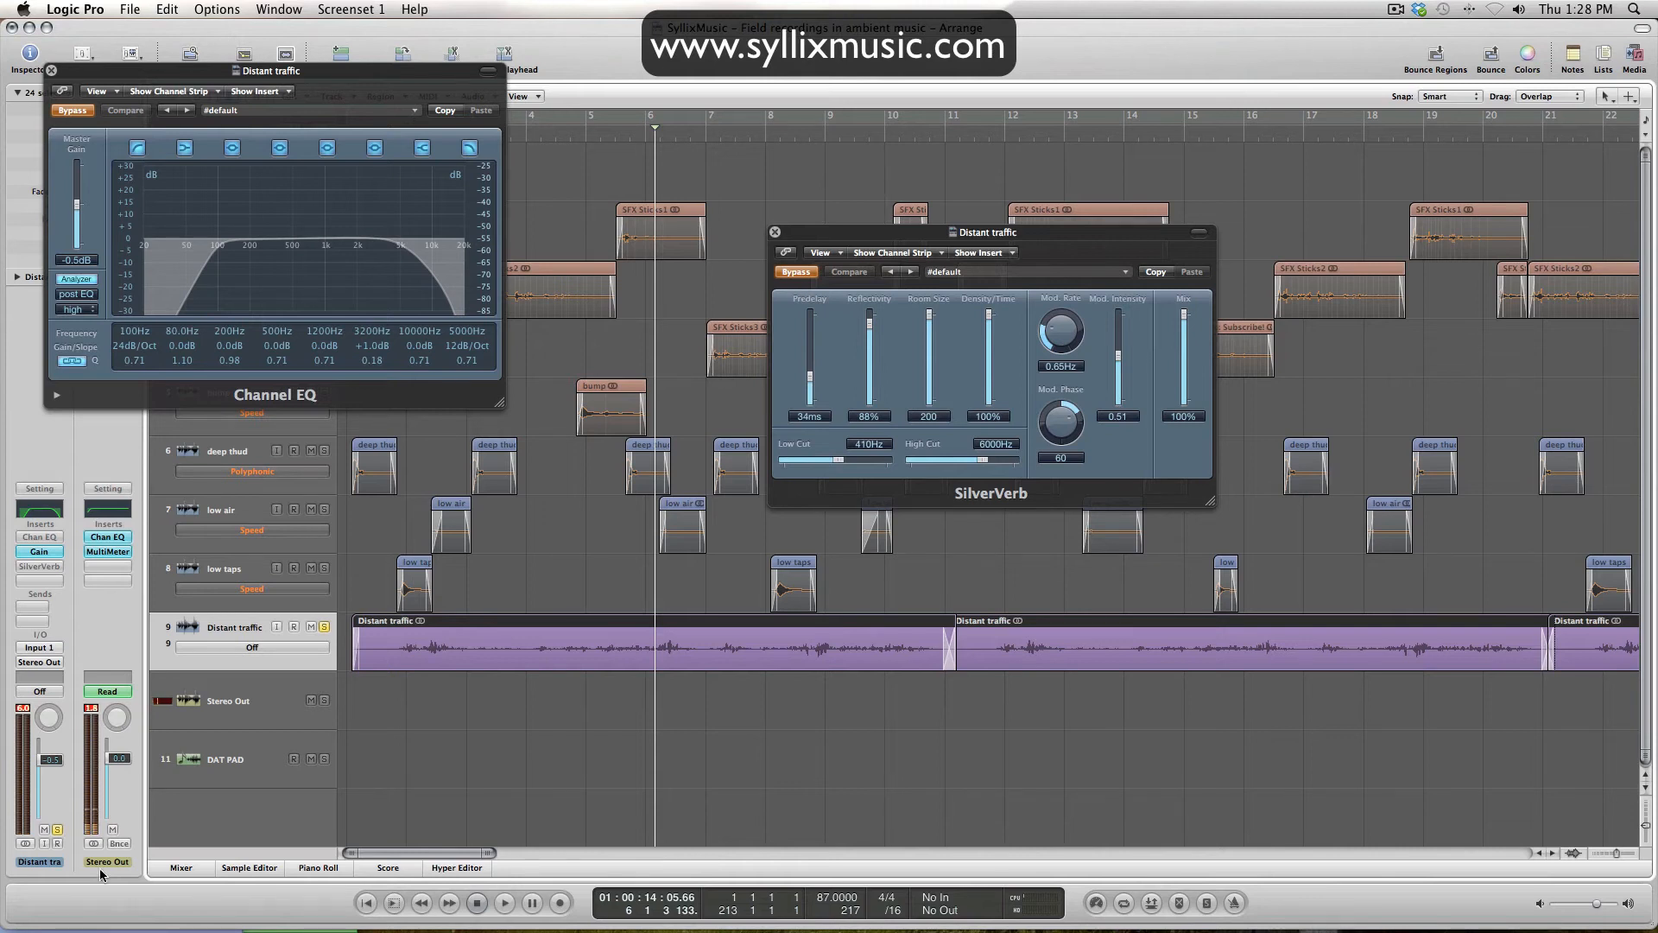
Re-enable the Channel EQ on Distant traffic and play a short passage from about bar 4.5.
left_click(73, 113)
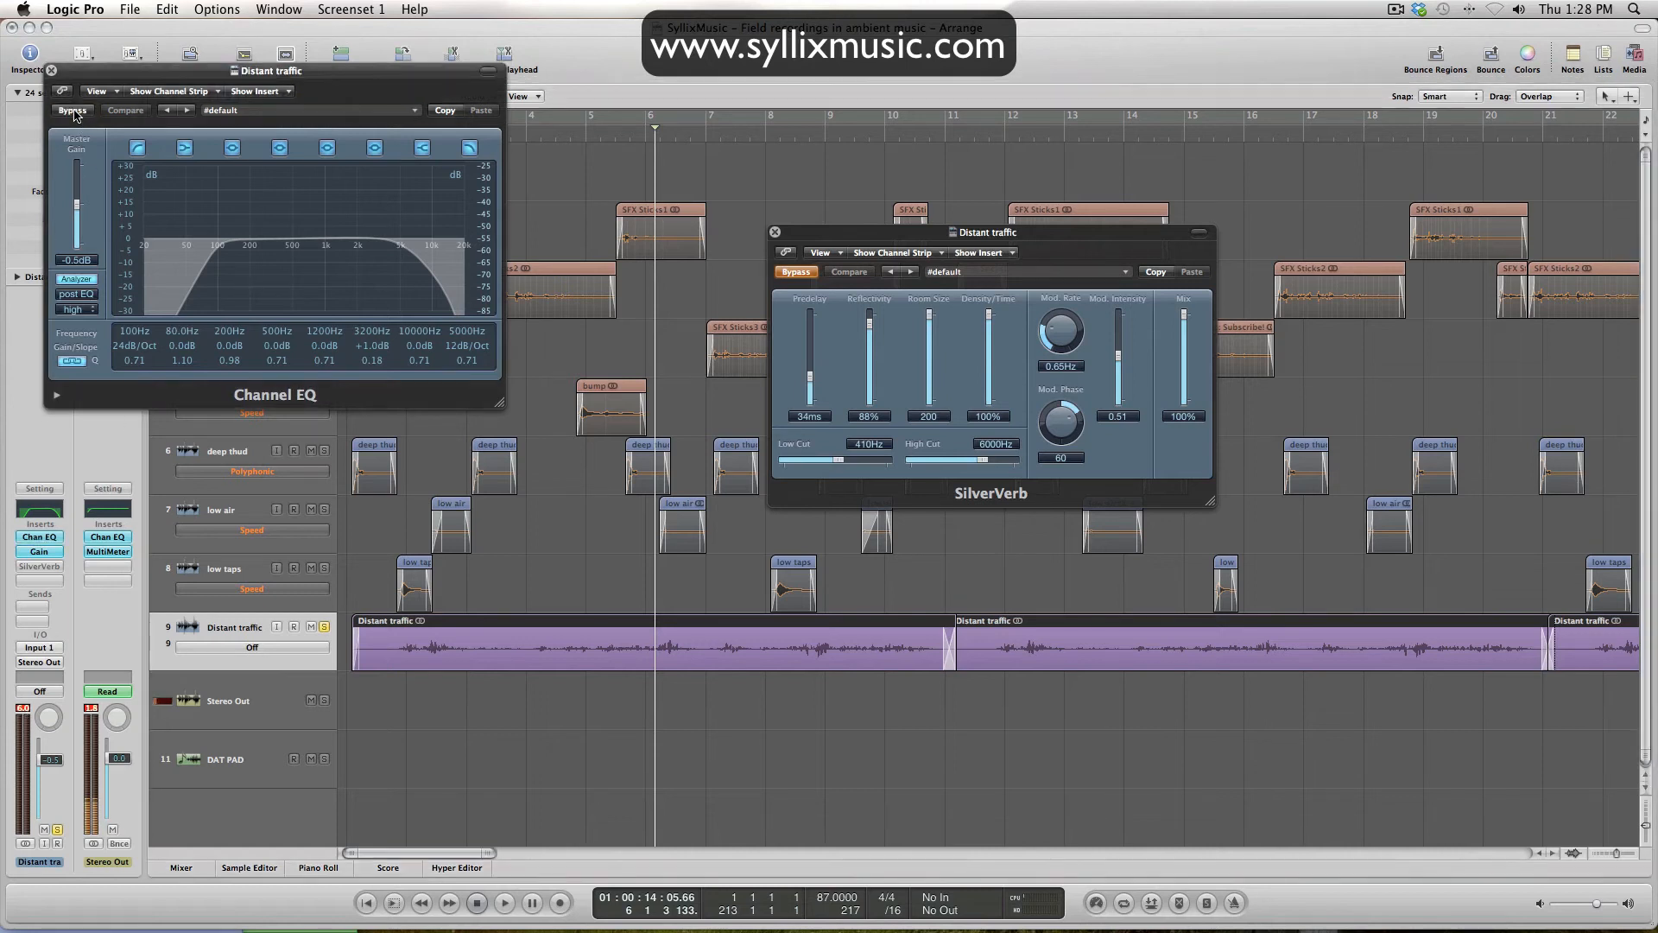
left_click(555, 139)
key("space")
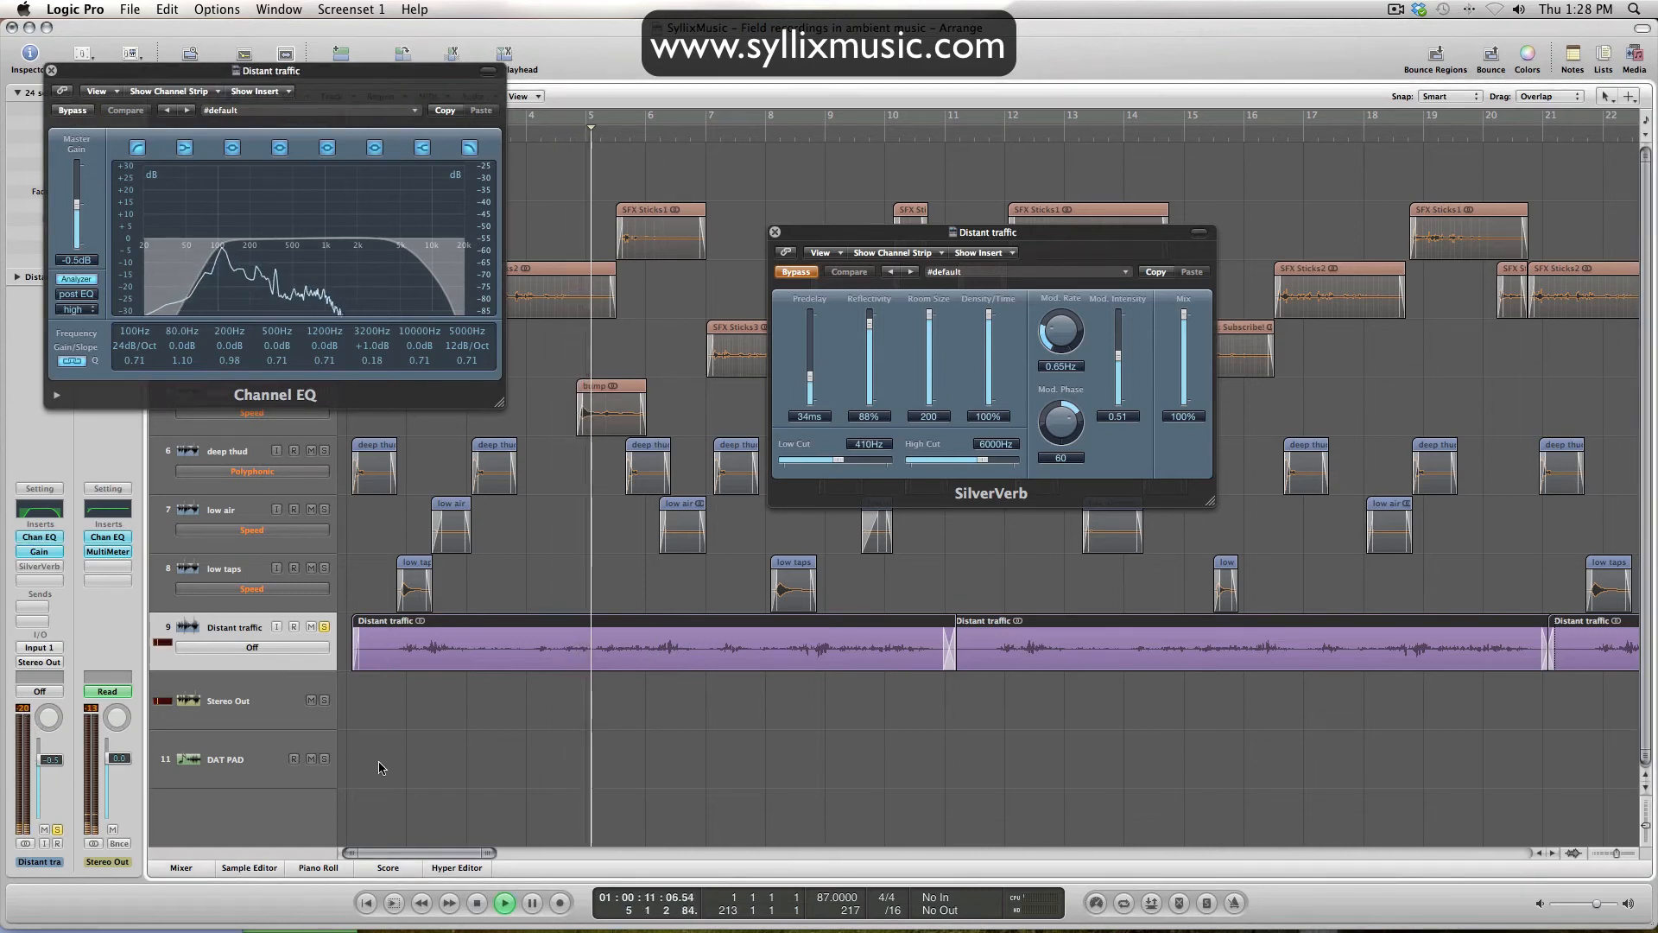
key("space")
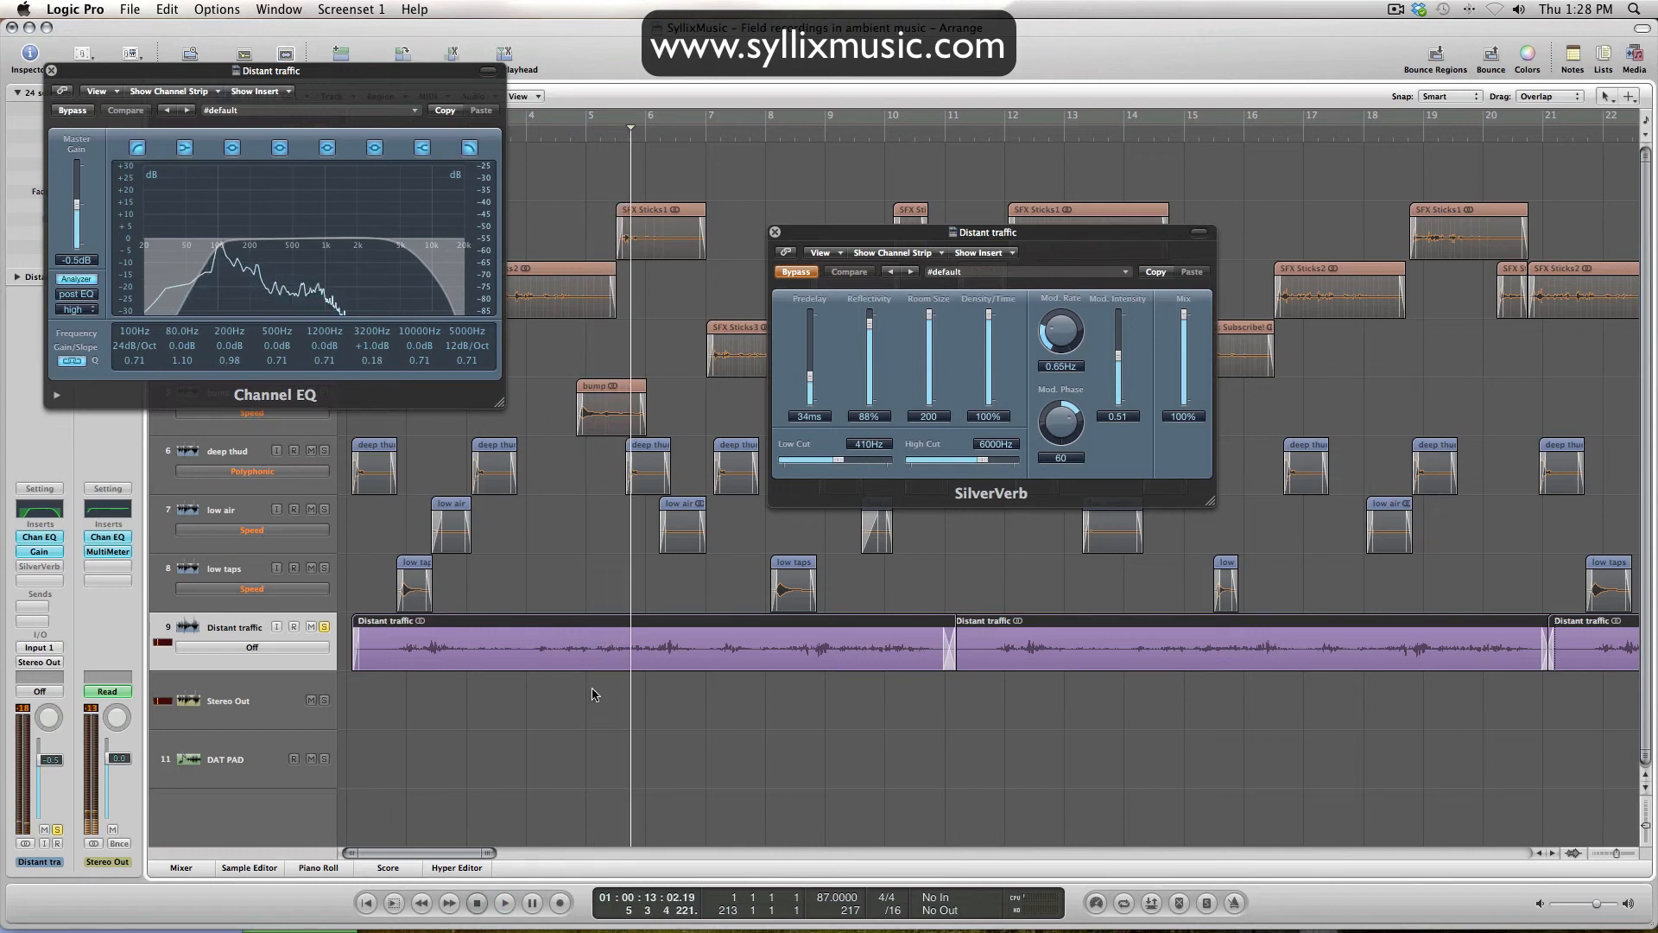
Close the Channel EQ, shift the SilverVerb window off the track list, and unsolo the Distant traffic and MIC tracks.
left_click(51, 70)
left_click_drag(921, 233, 667, 318)
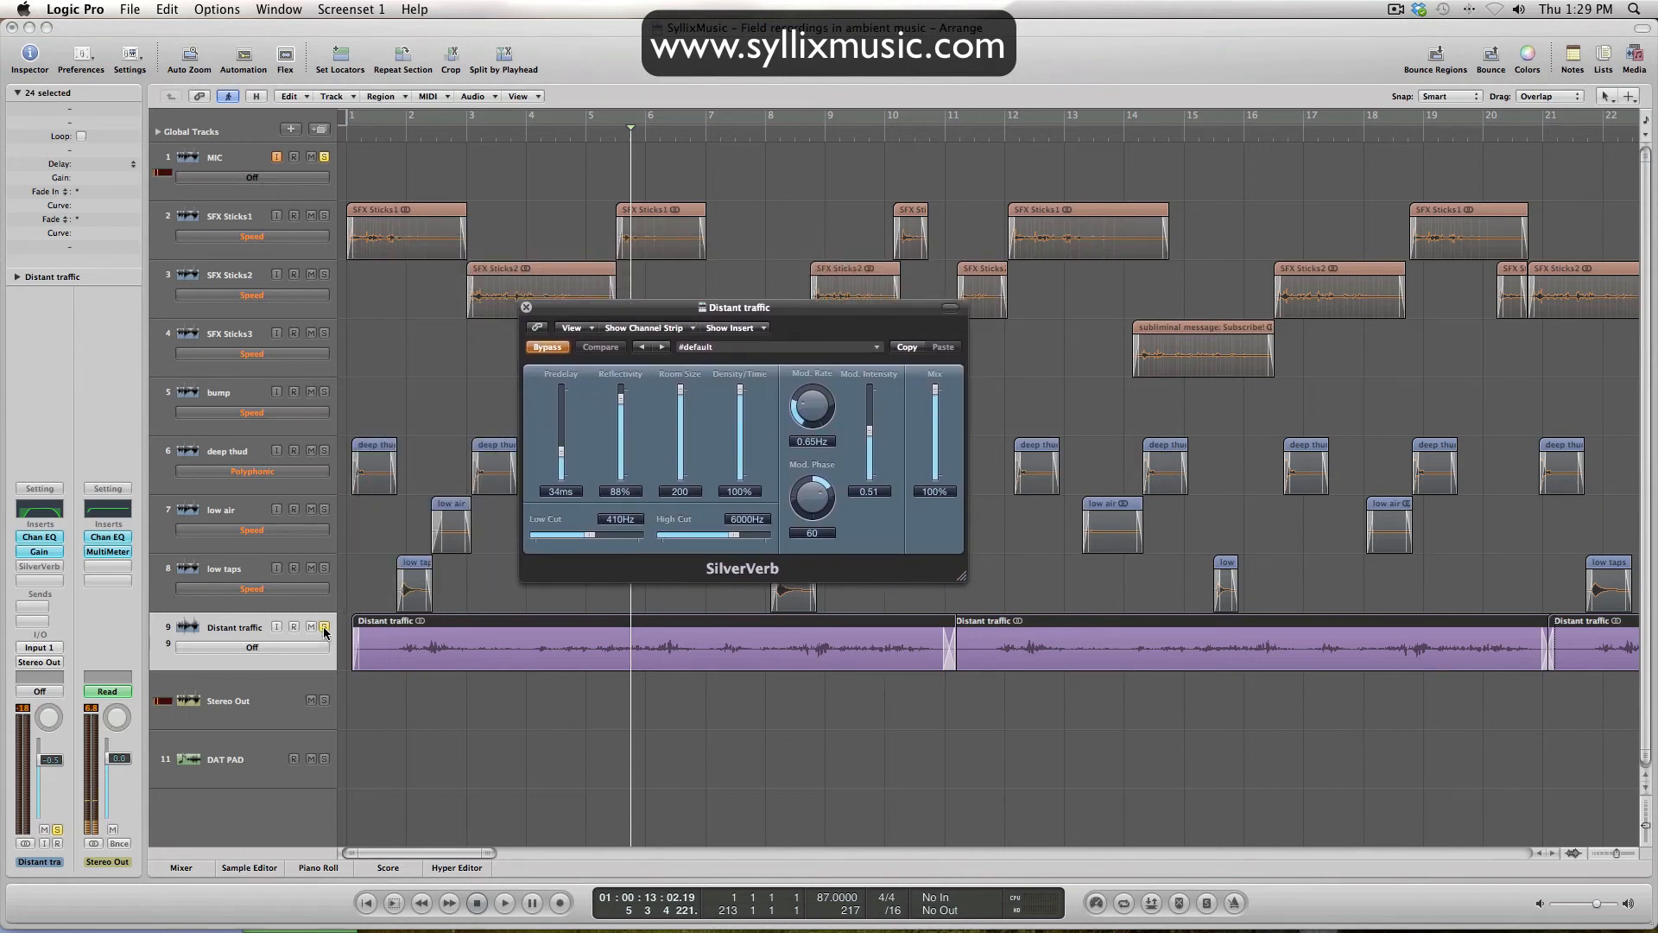
left_click(323, 157)
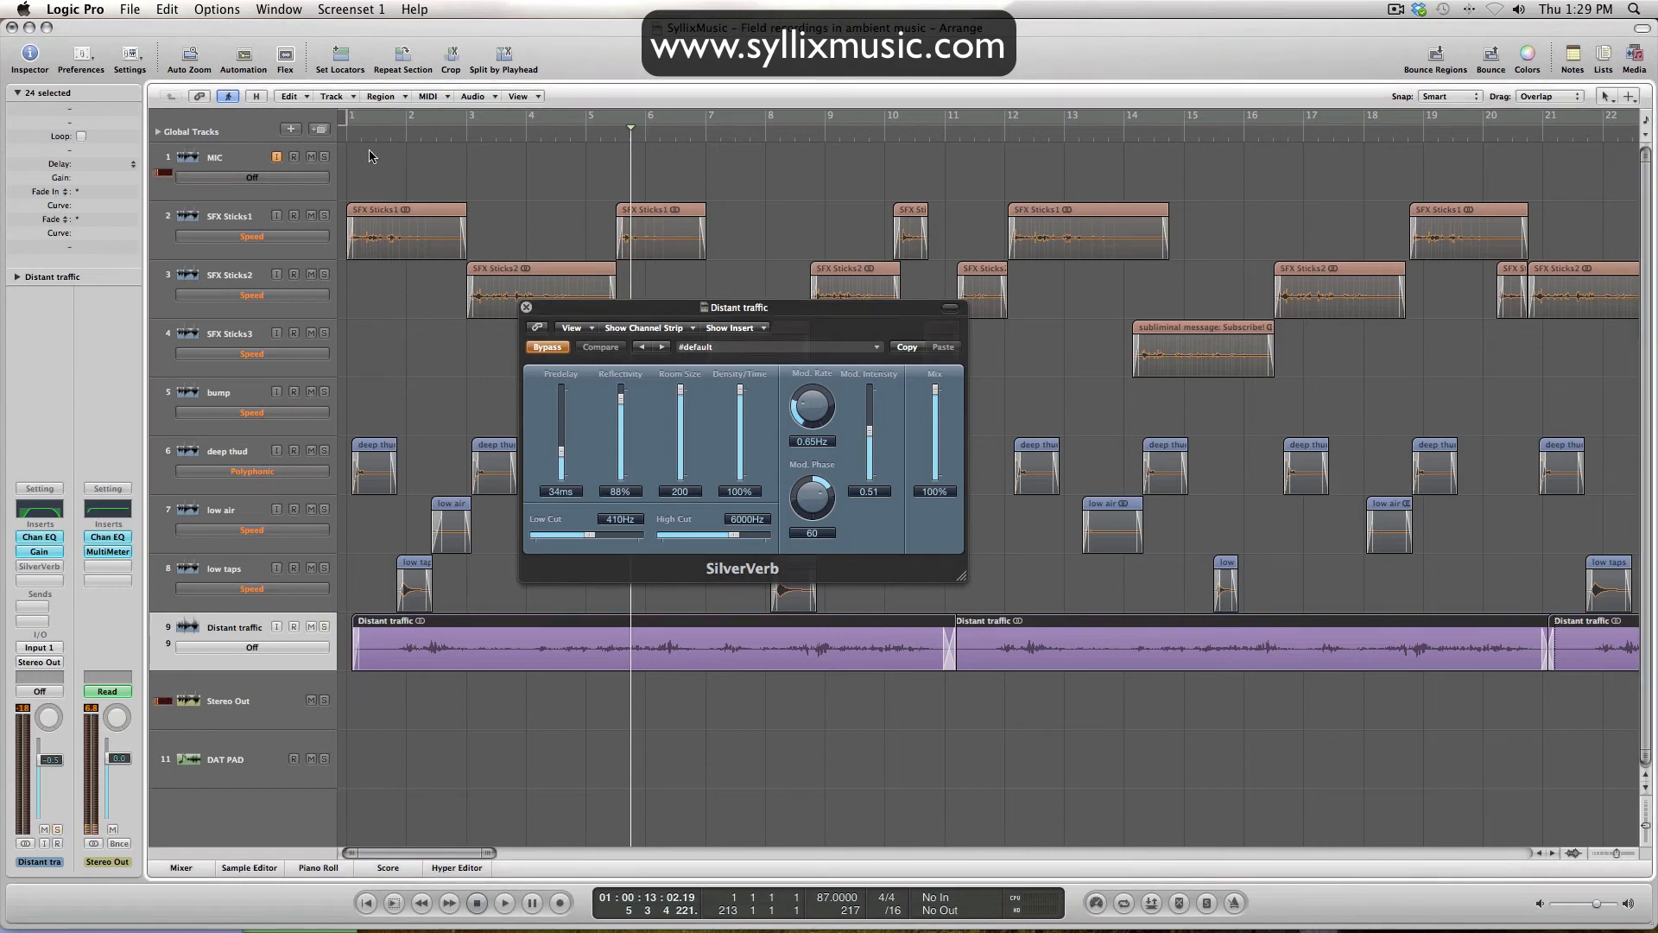
Play the full mix from bar 1 to nearly bar 5 with the Distant traffic reverb bypassed.
left_click(343, 137)
key("space")
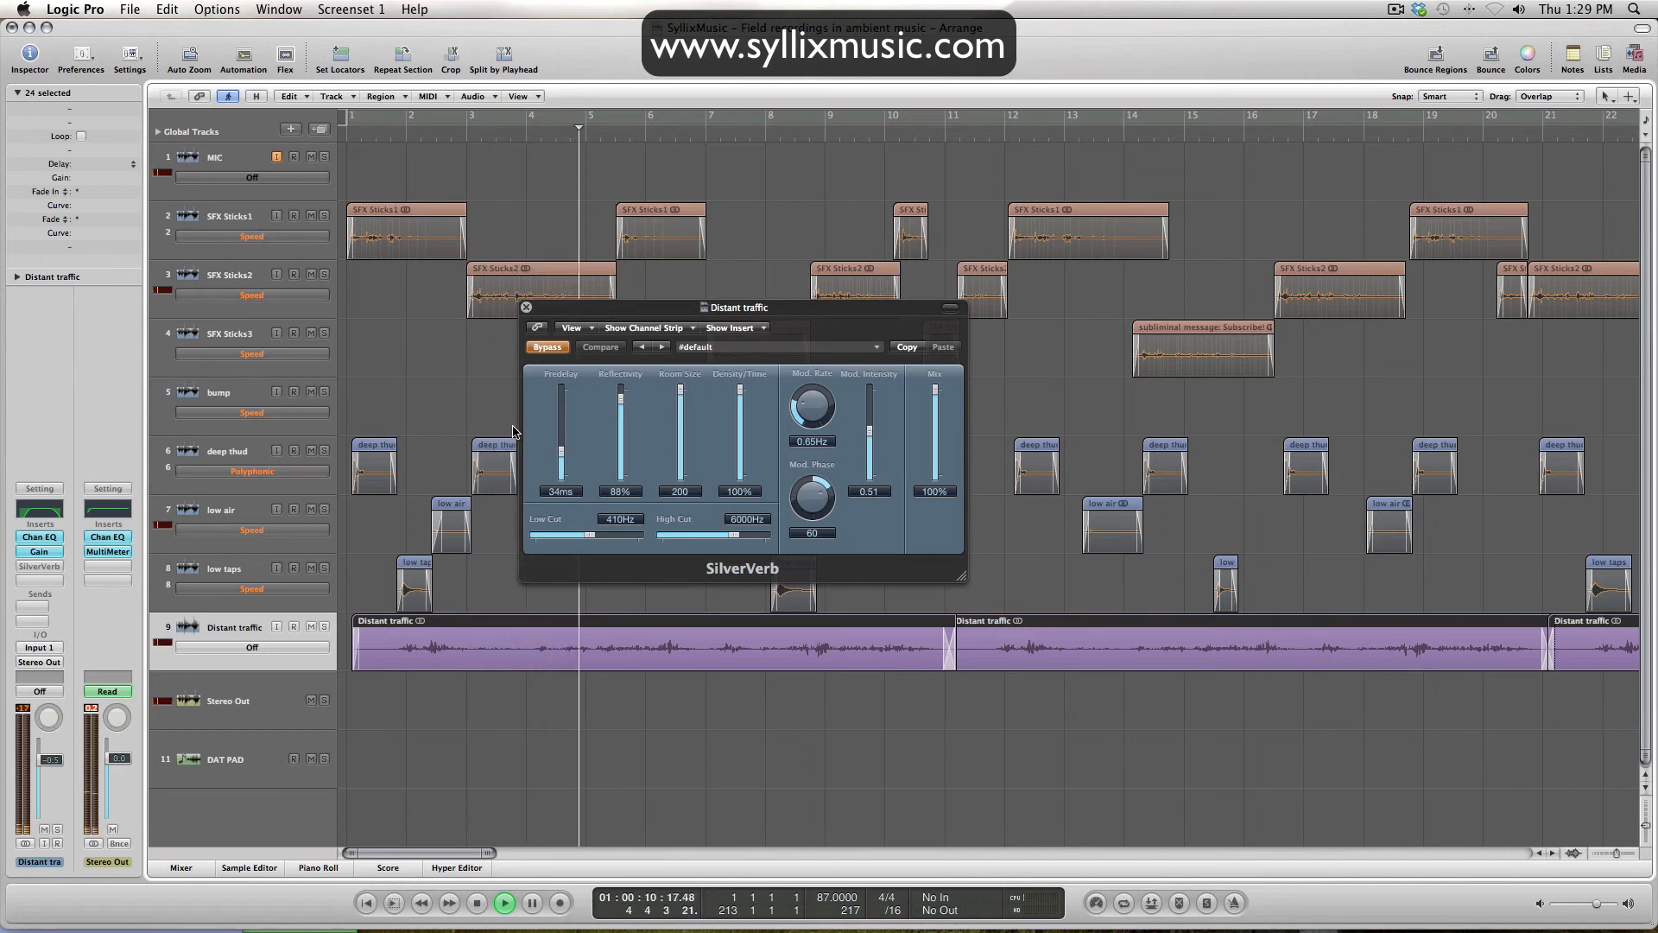
key("space")
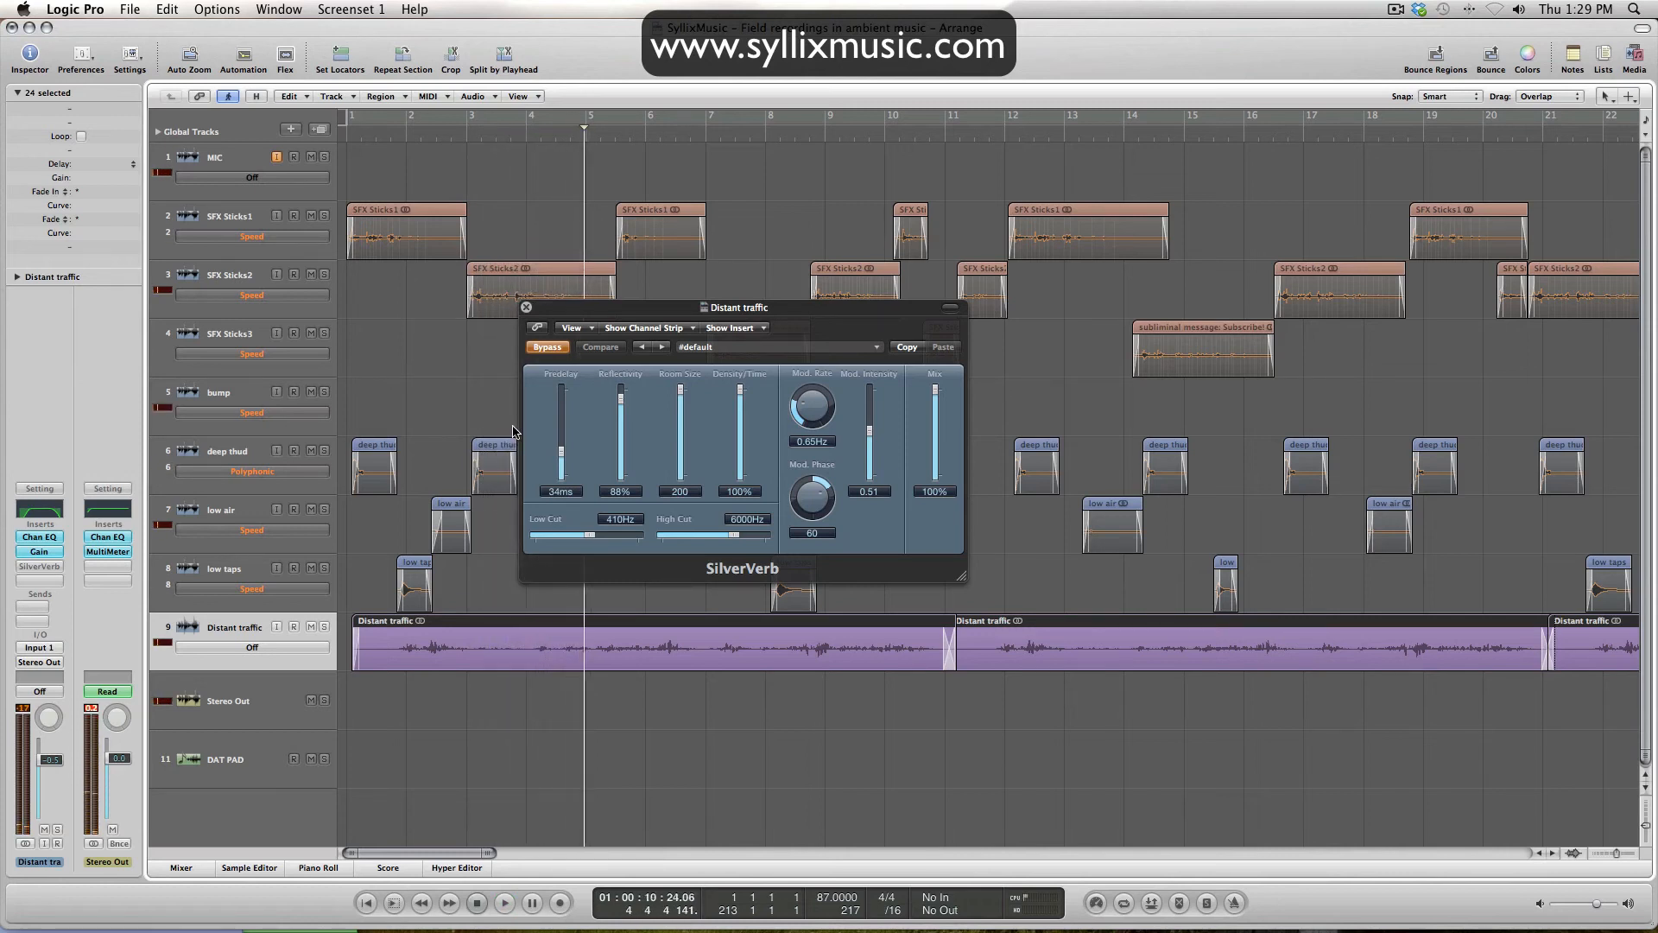
Re-enable the SilverVerb on Distant traffic and play the full mix from bar 1, nudging the plug-in window upward.
left_click(551, 351)
left_click(349, 141)
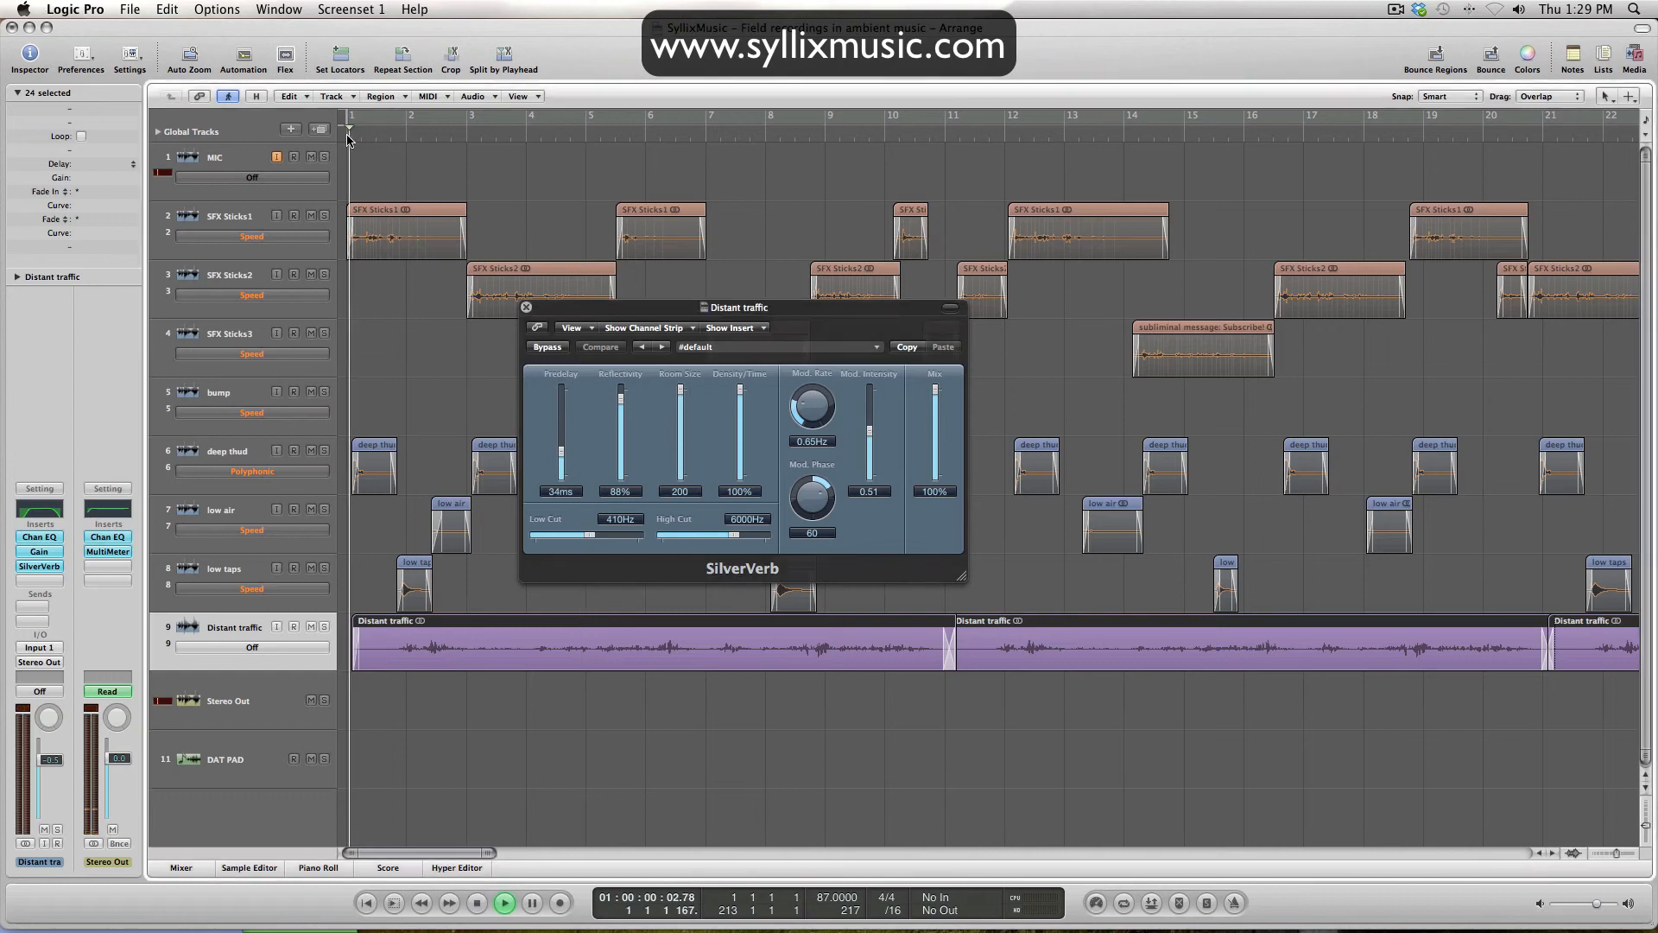
key("space")
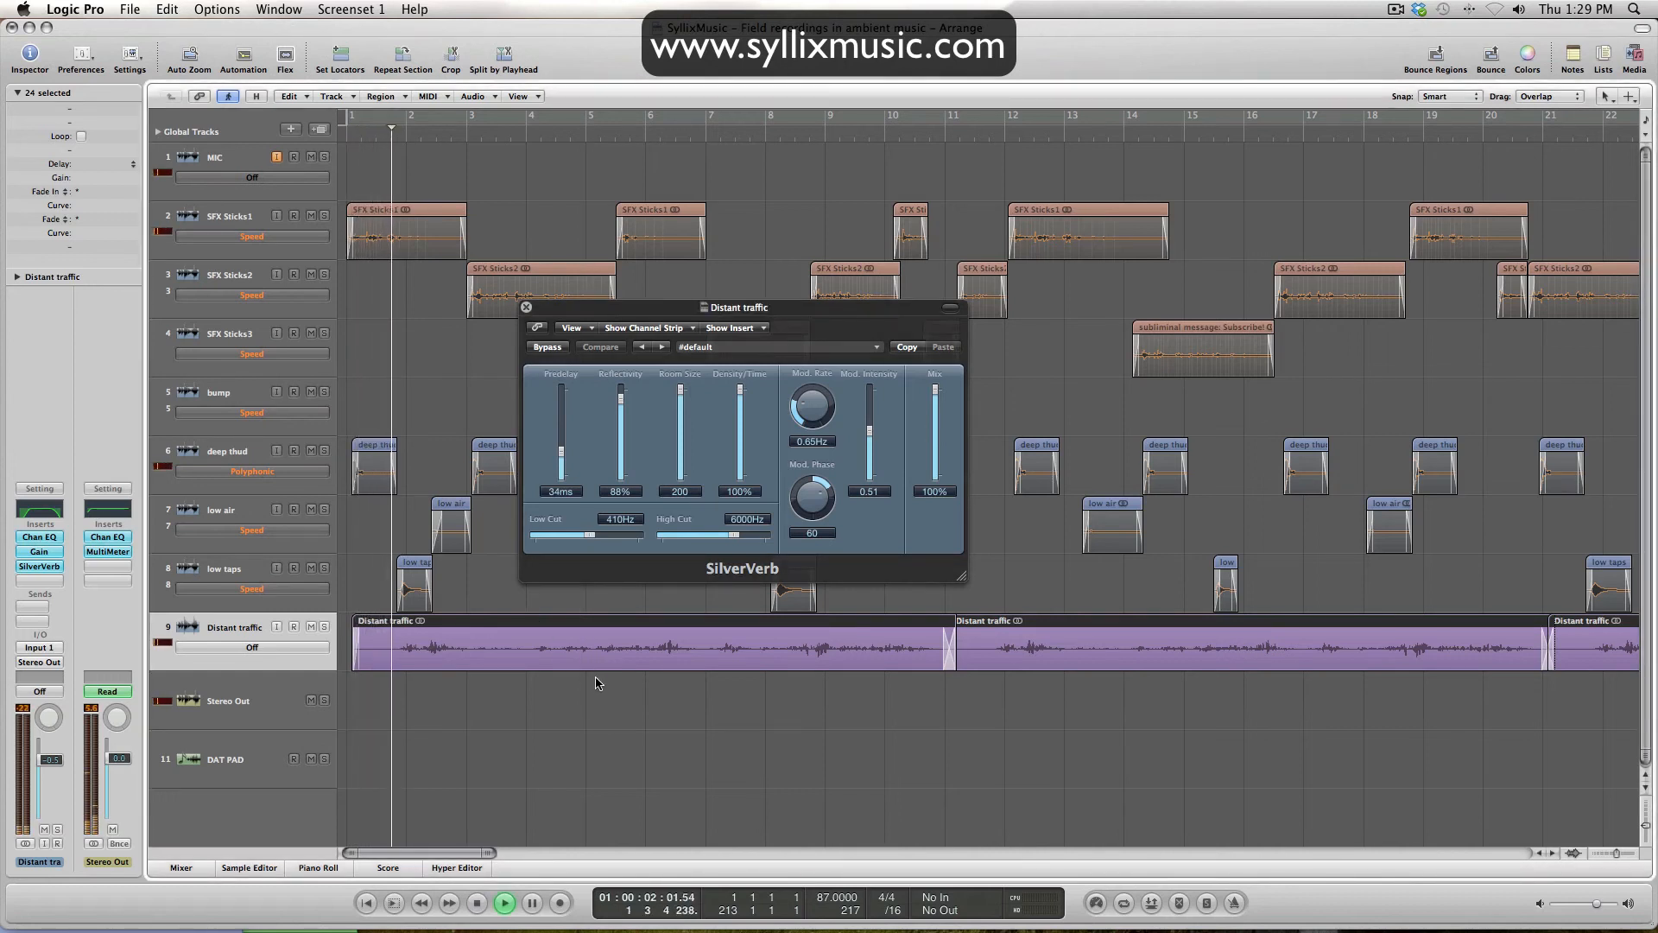
left_click_drag(634, 315, 629, 278)
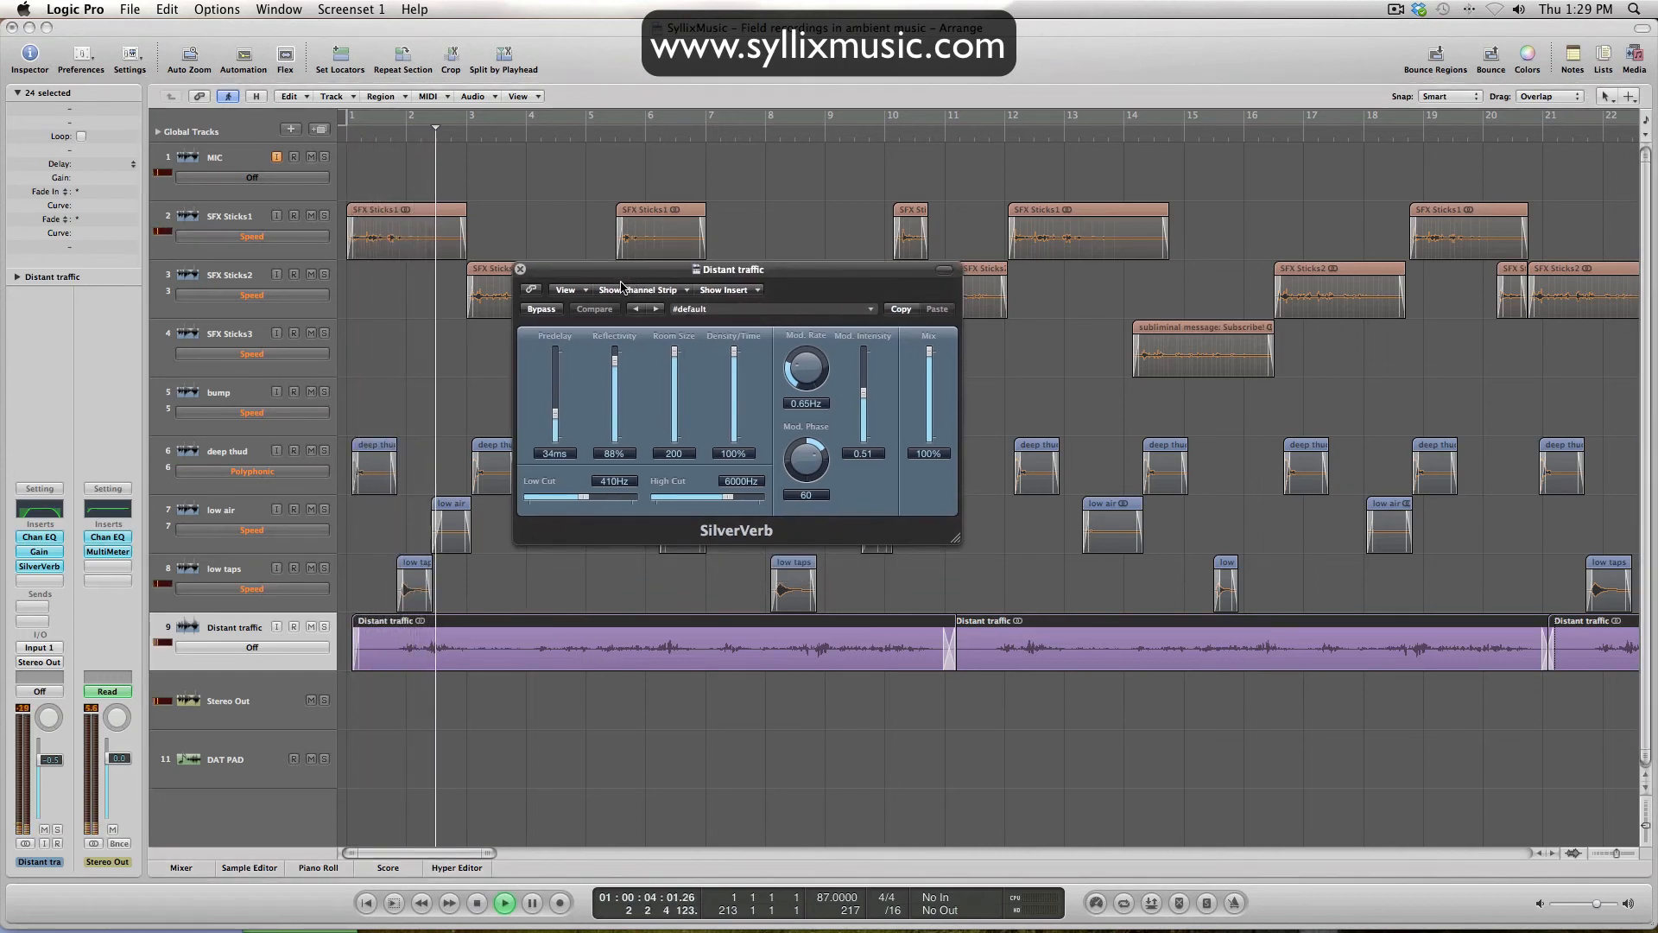
Compare the mix with and without SilverVerb by toggling its bypass during playback, leave it active, and close it.
left_click(550, 312, "alt")
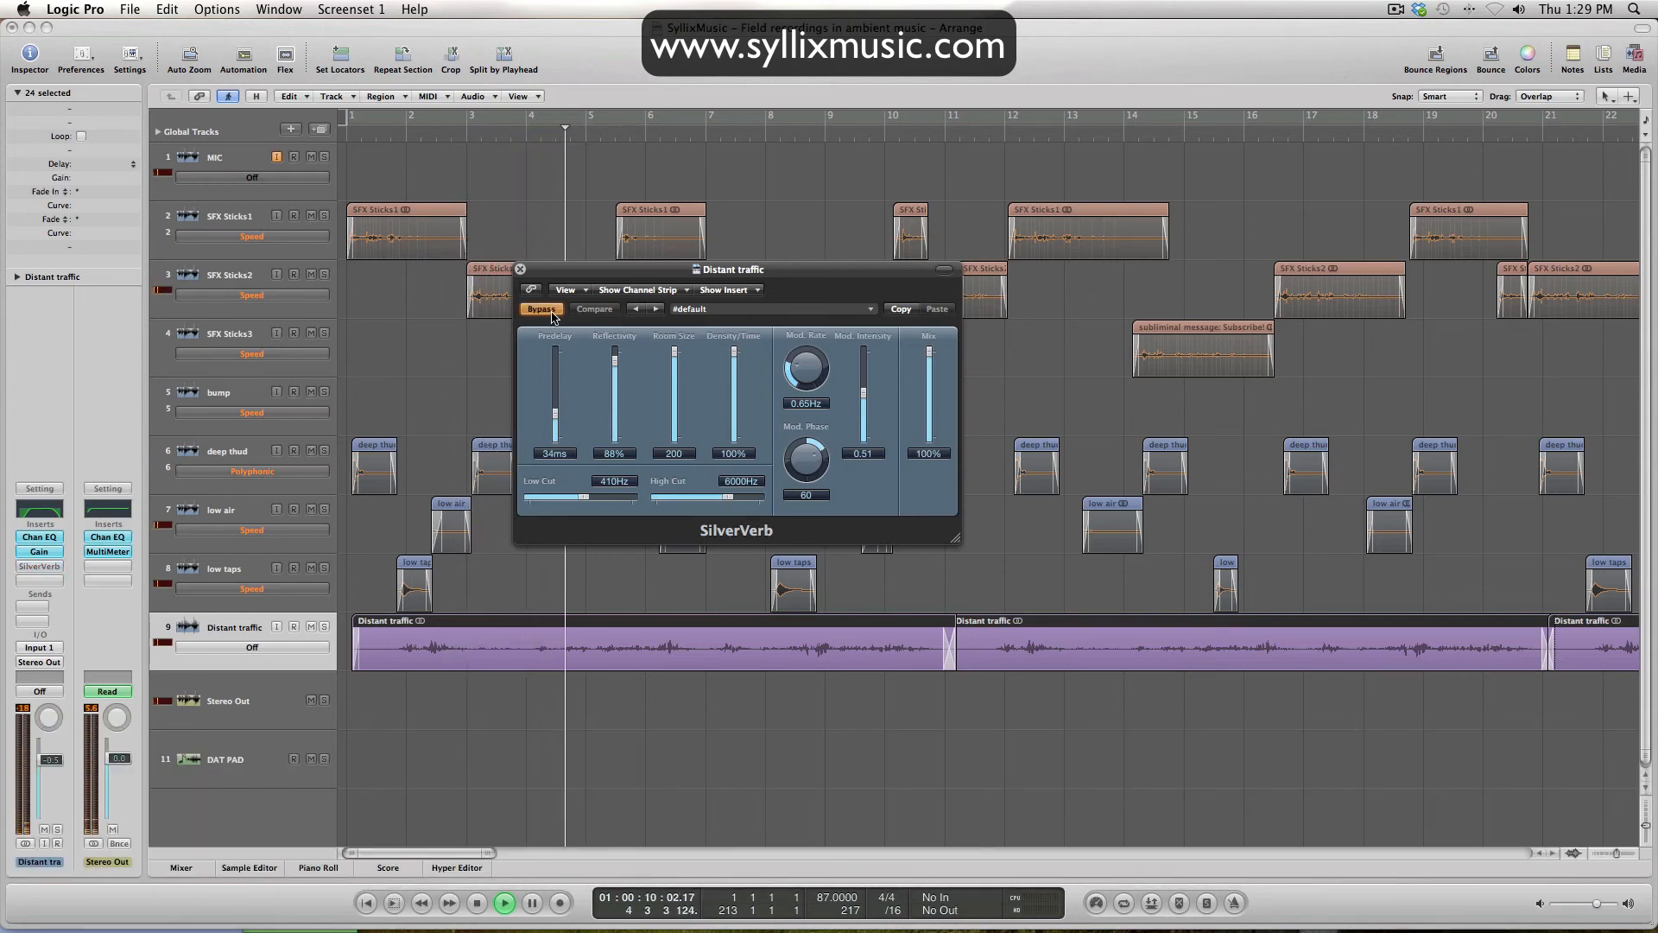
left_click(554, 312)
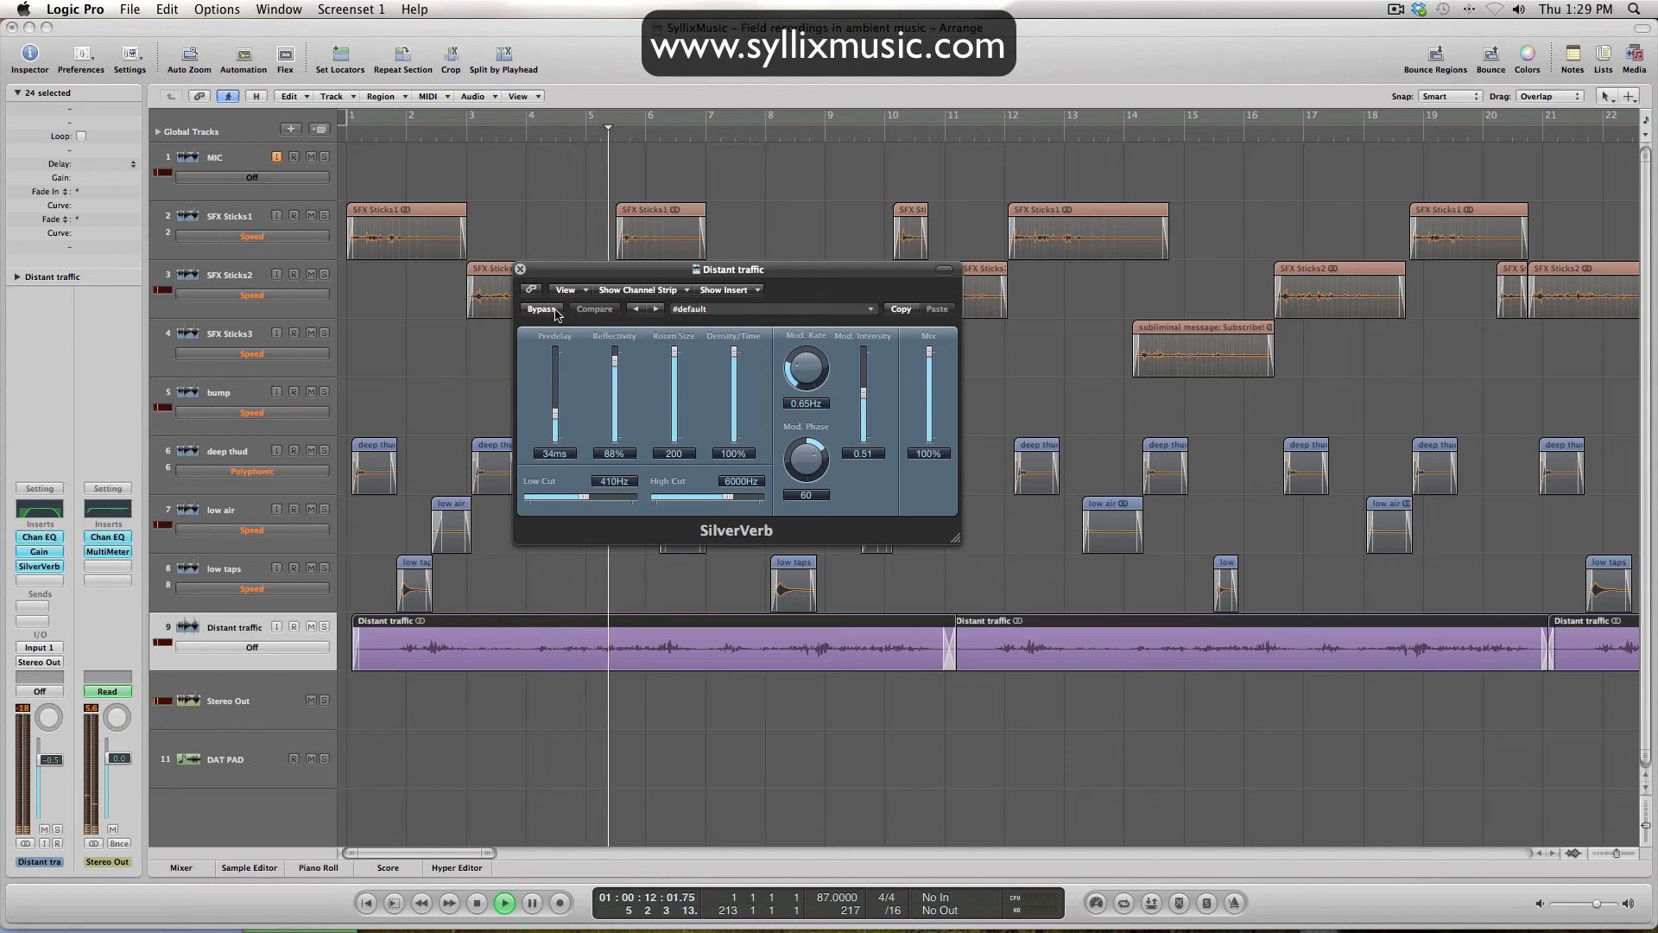
left_click(555, 312)
left_click(556, 313)
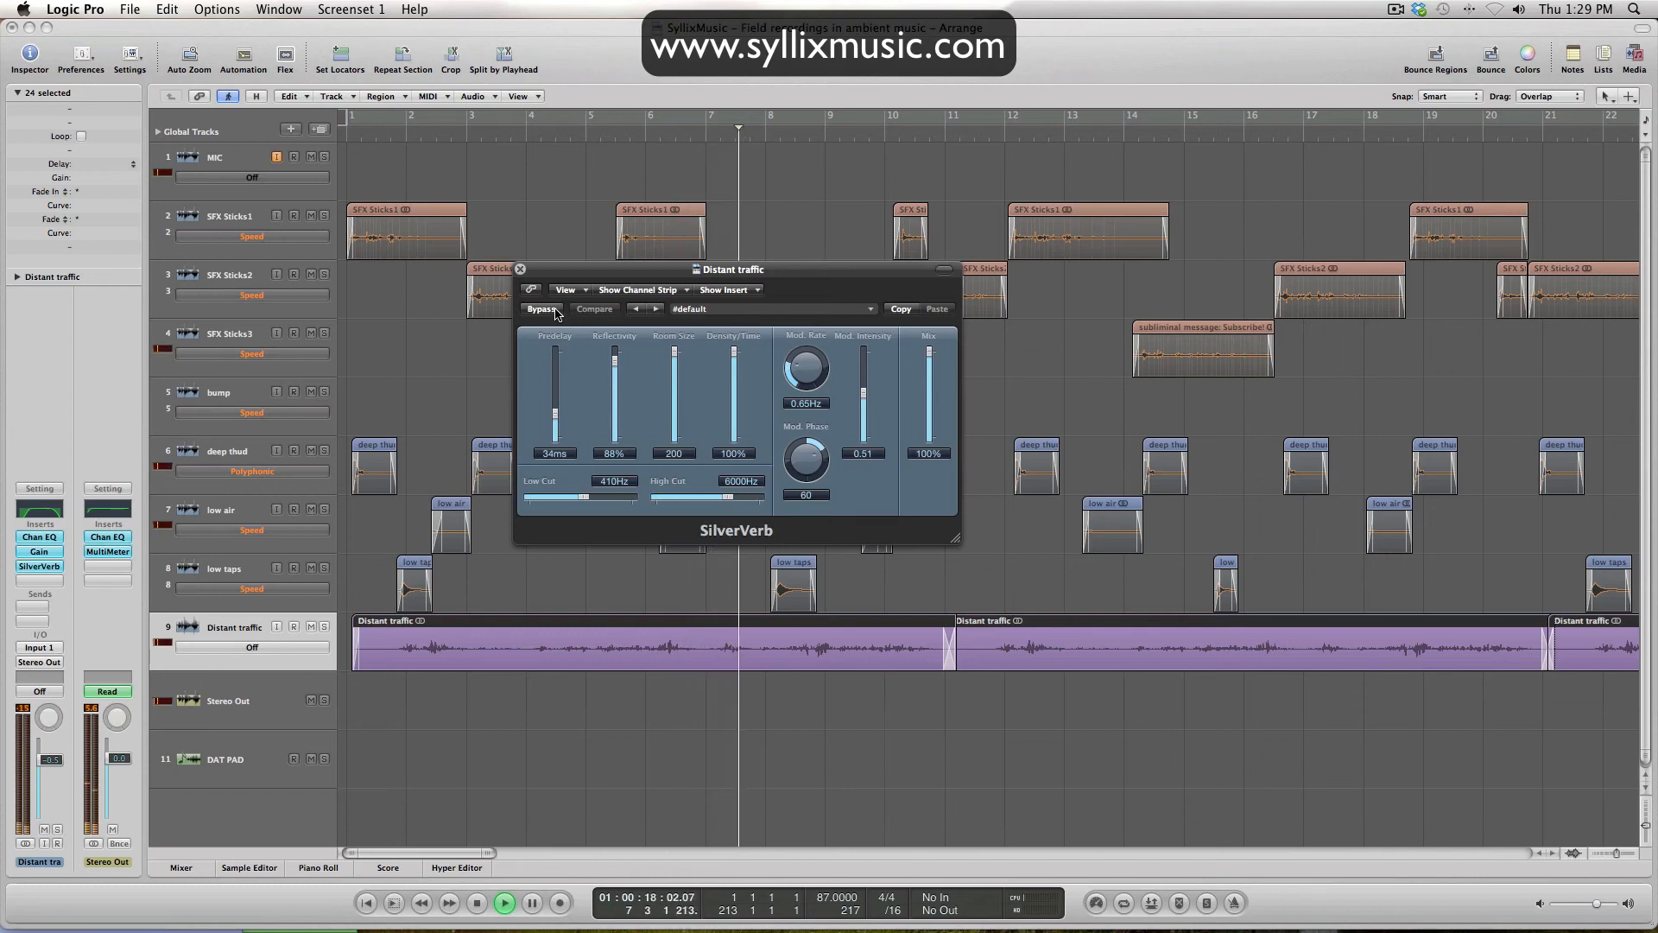
left_click(519, 268)
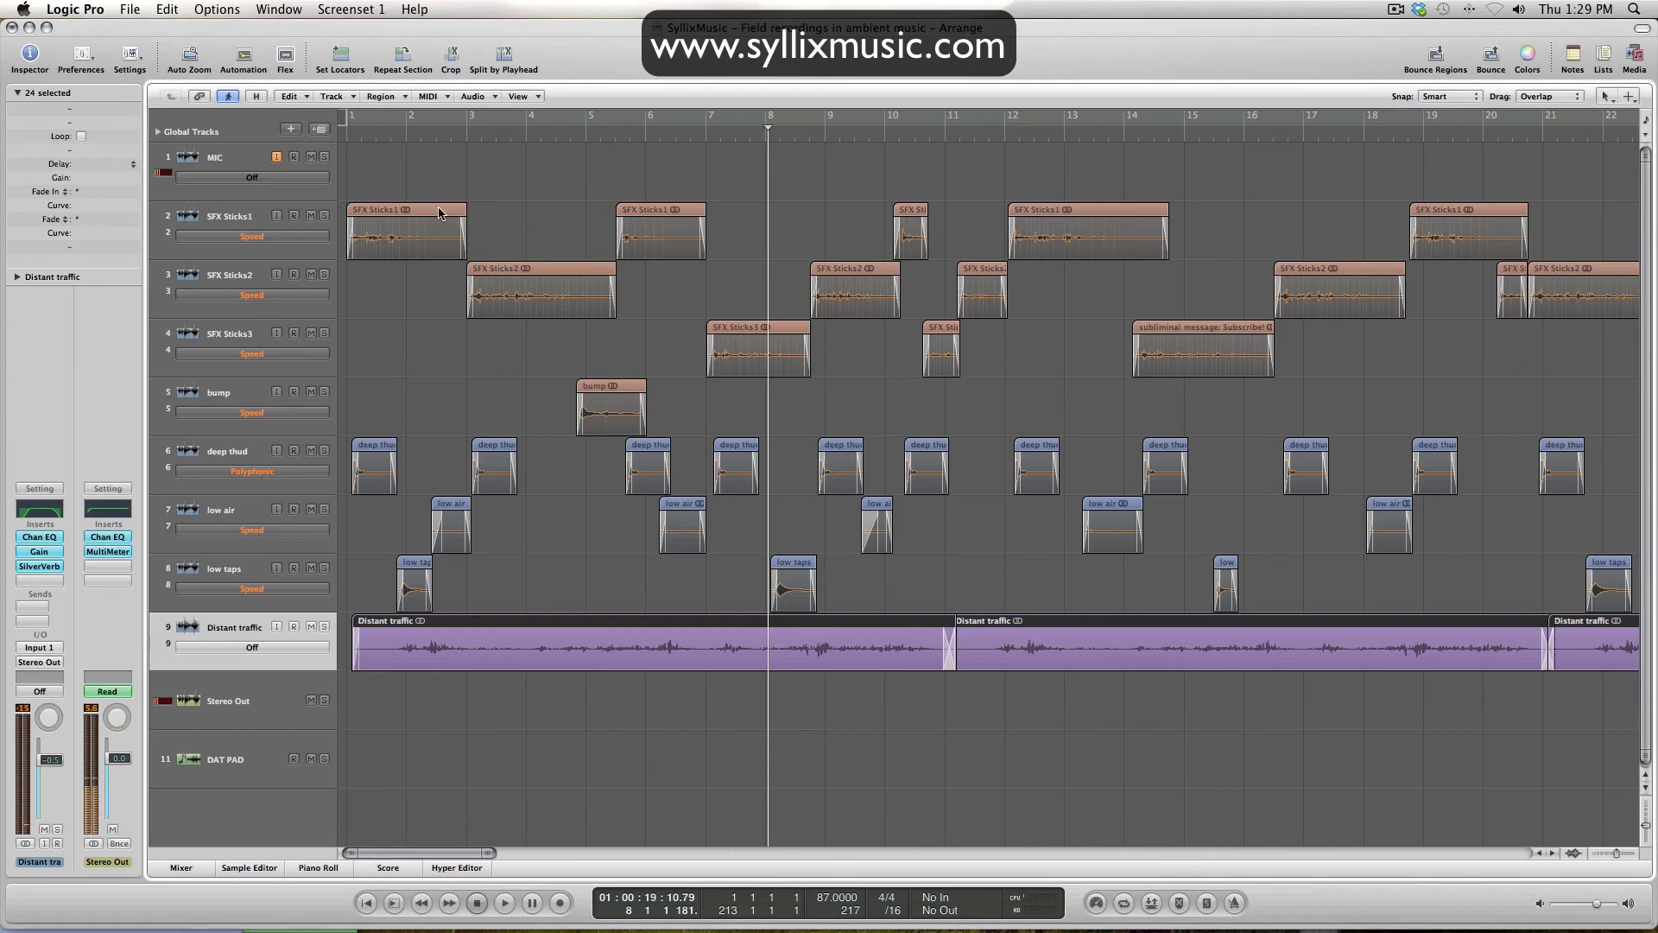
Hide the Flex view, sweep a selection across the field-recording regions, and leave all regions deselected.
left_click(286, 57)
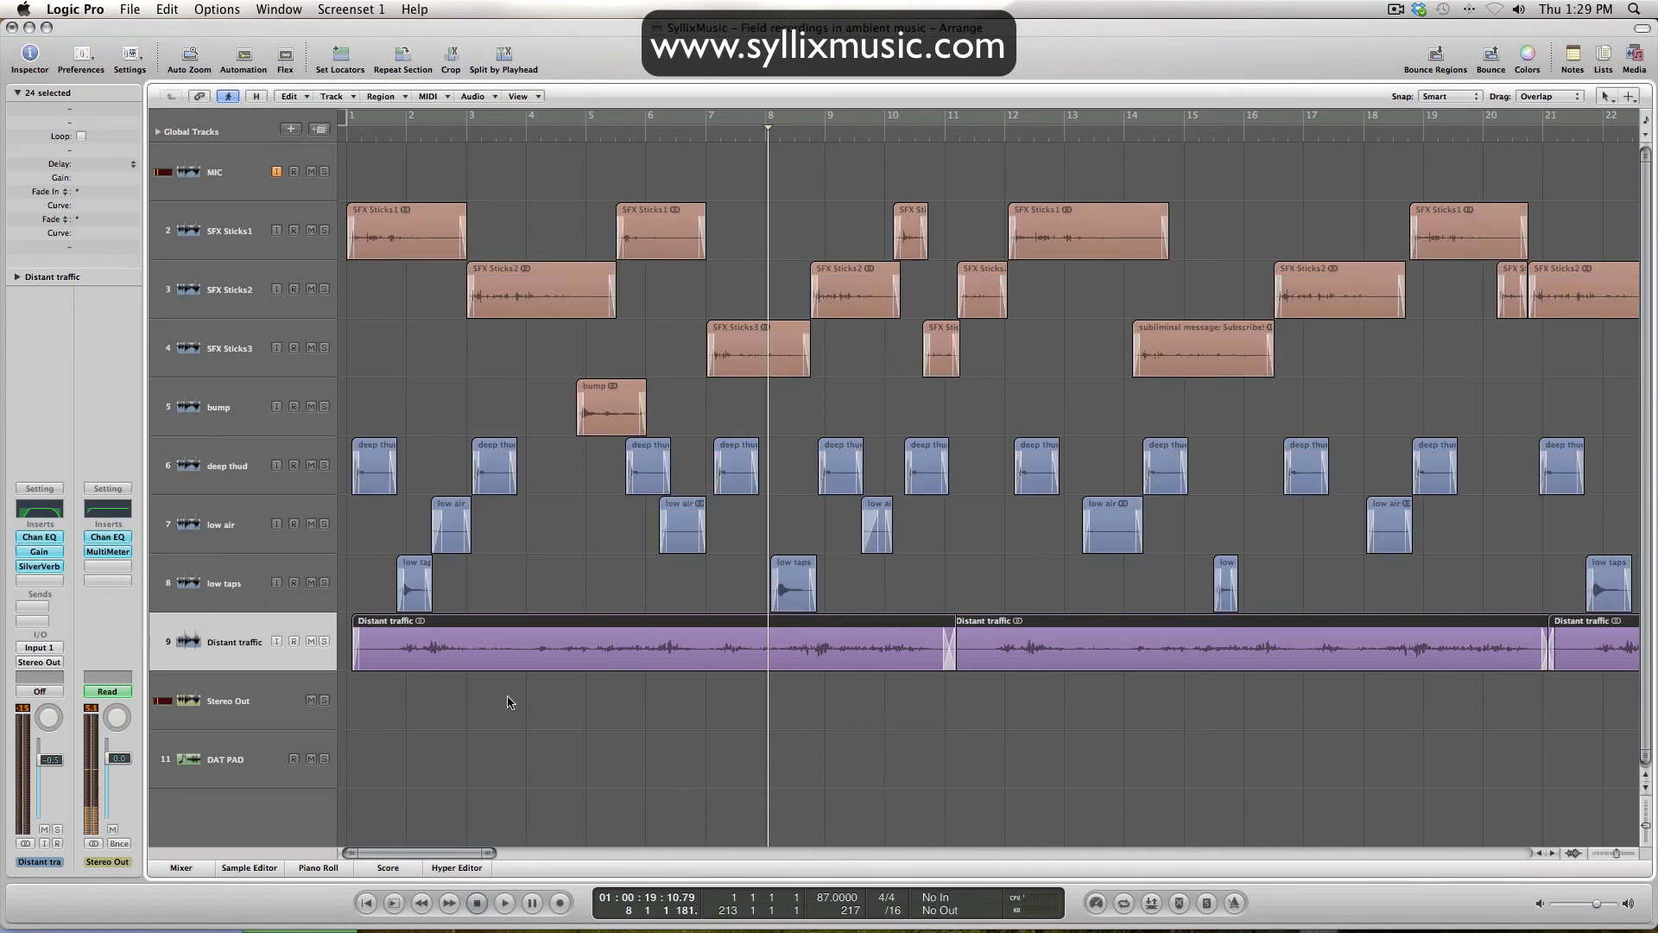
left_click(378, 716)
left_click_drag(377, 716, 1235, 186)
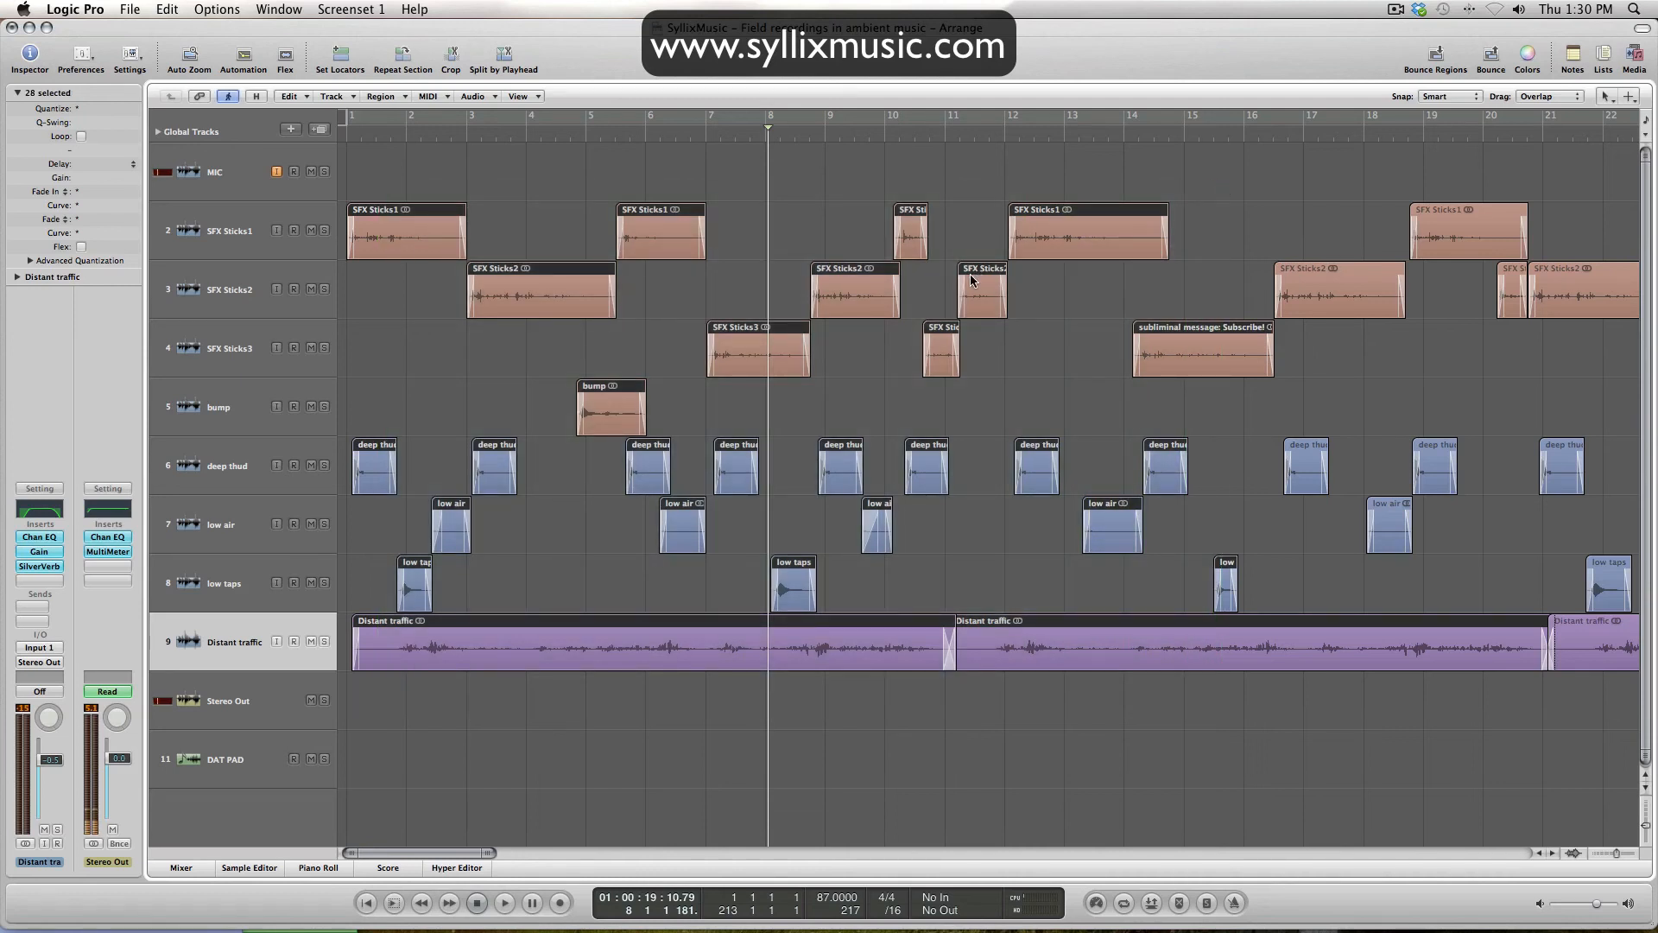
left_click(504, 407)
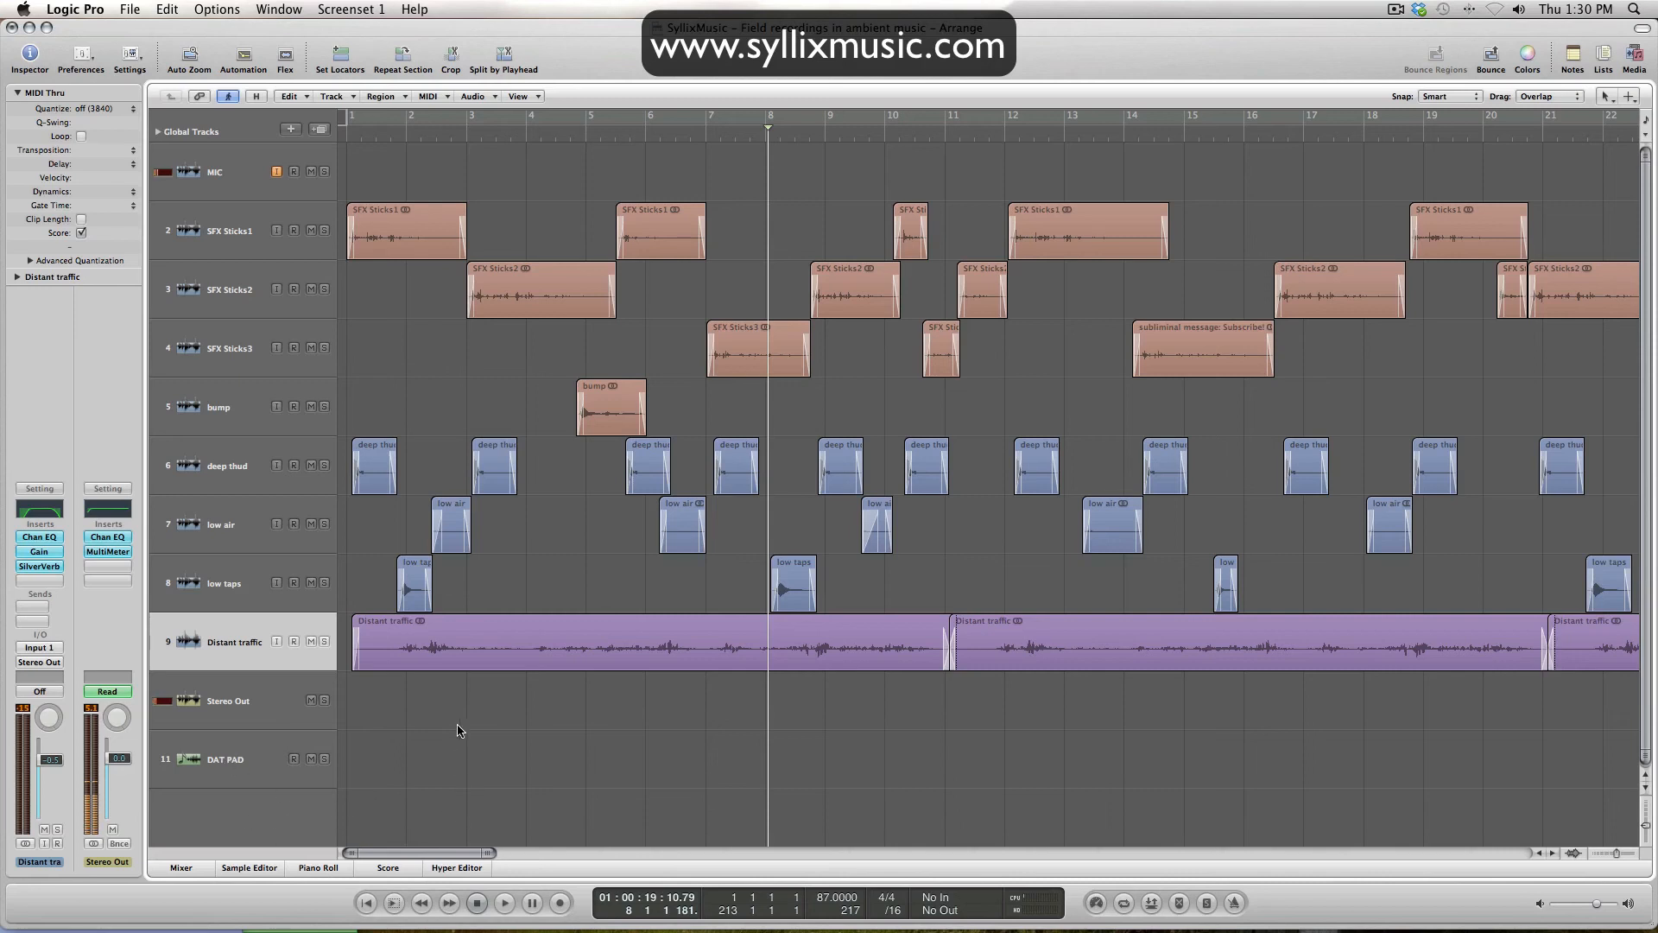
left_click_drag(363, 168, 1266, 743)
left_click(757, 746)
Select the DAT PAD track, open its s(M)exoscope plug-in, and move the scope window clear of the channel strip.
left_click(255, 769)
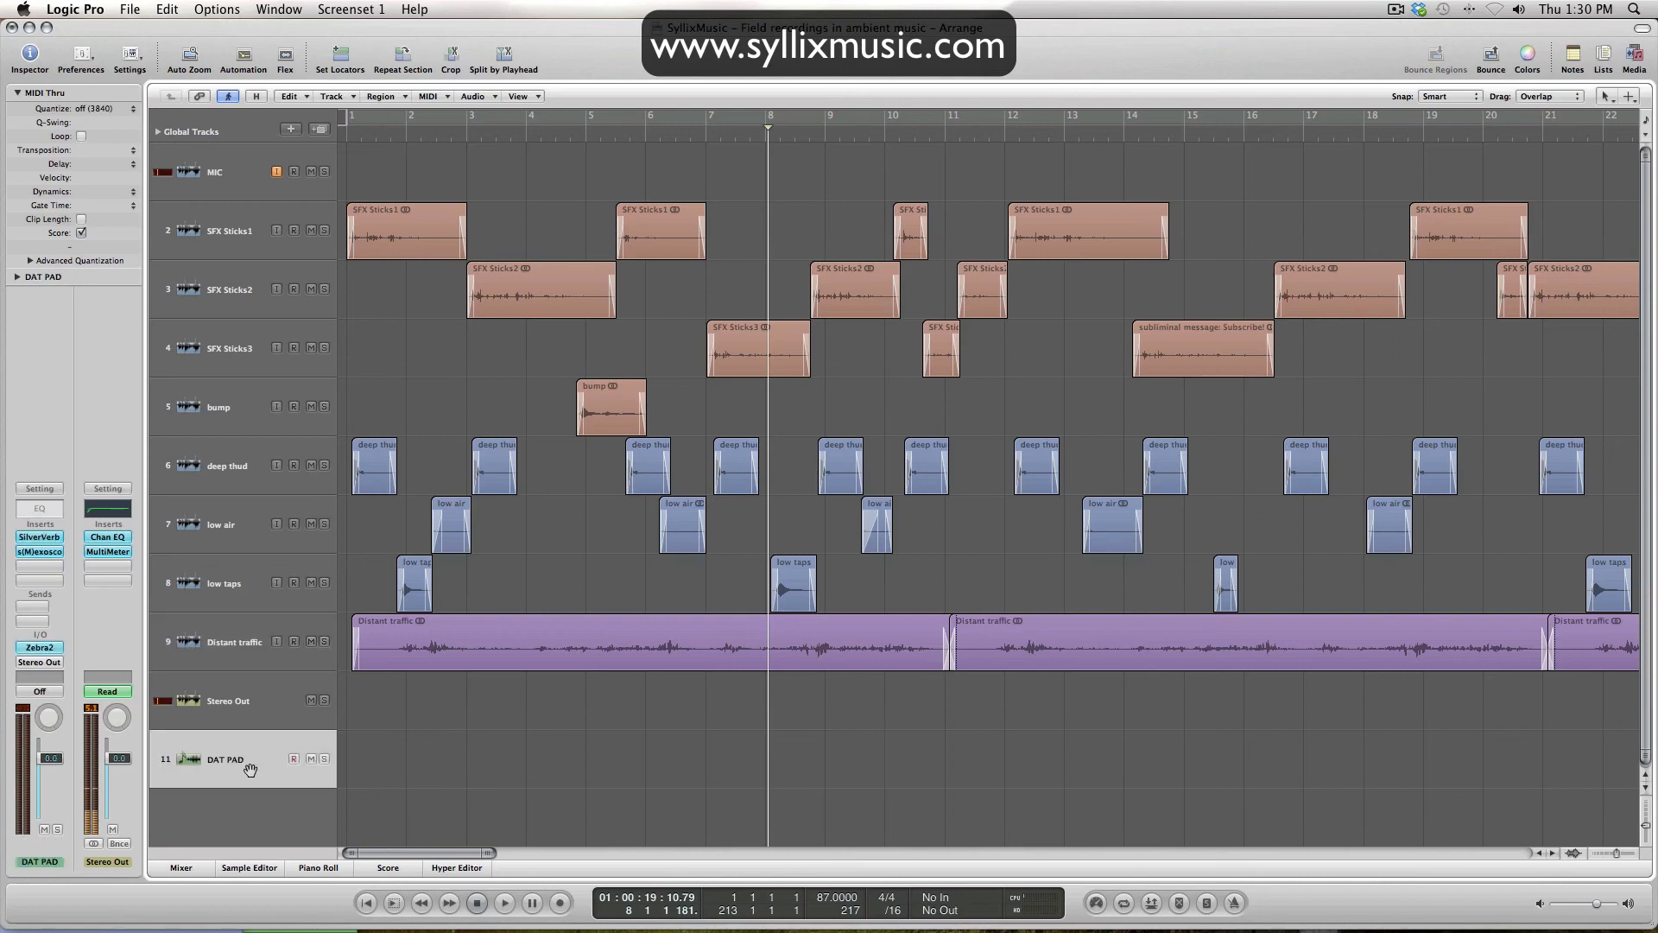
left_click(48, 550)
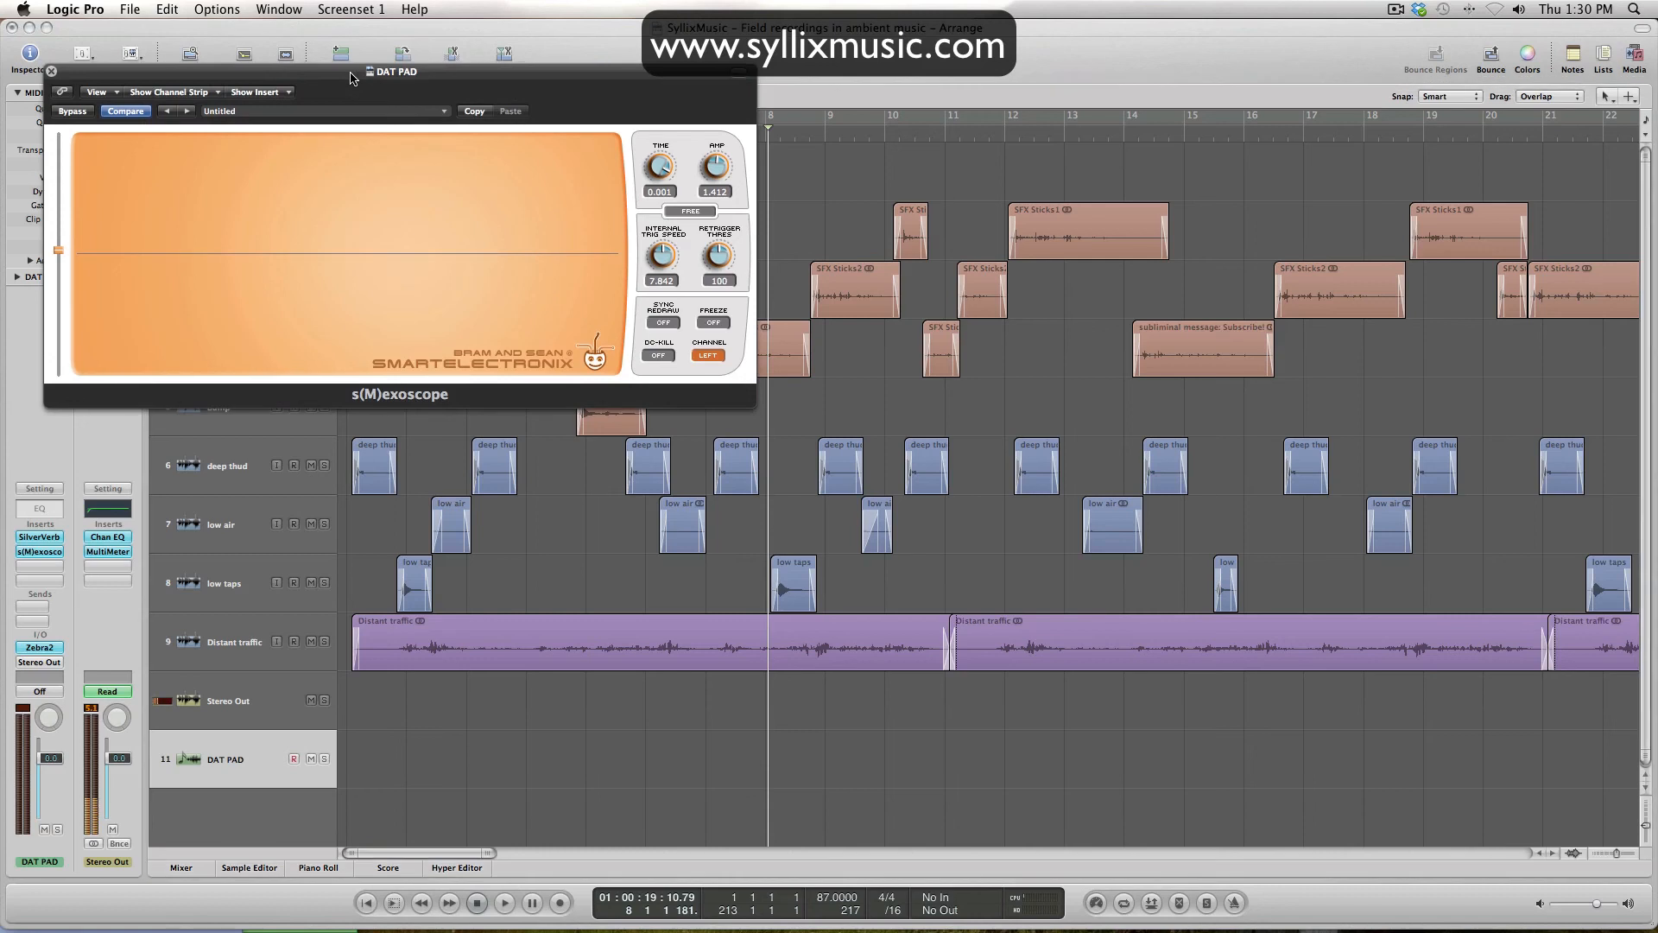
left_click_drag(363, 78, 1192, 453)
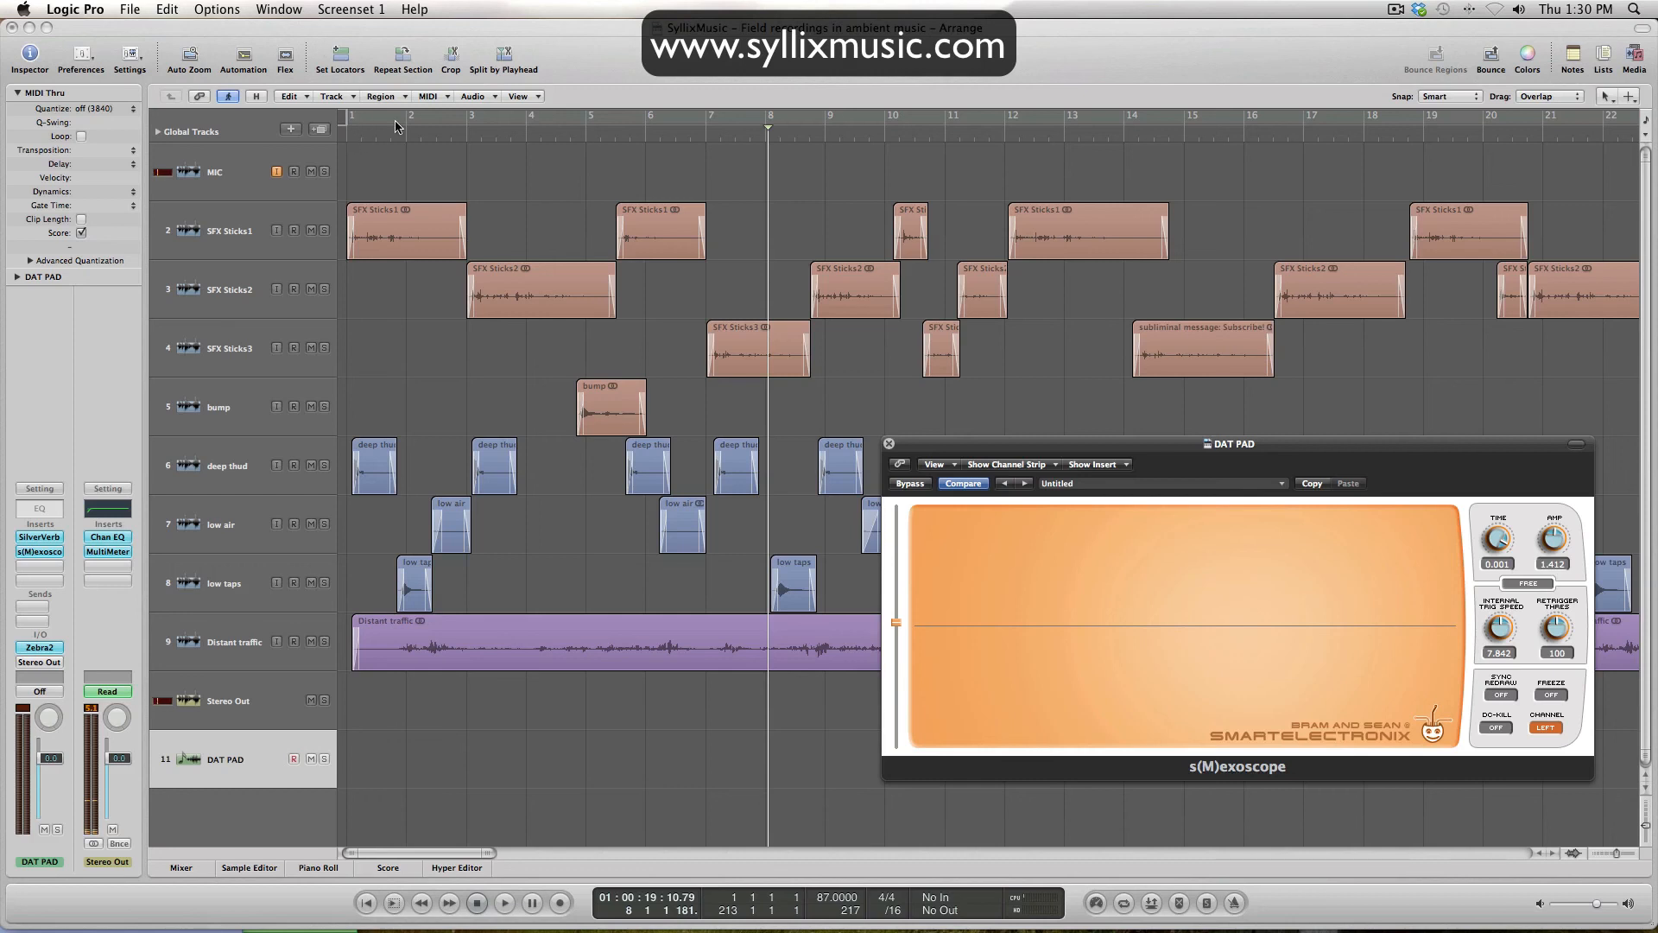
Play the arrangement from just before bar 1 to about bar 15 with the DAT PAD synth, and close the s(M)exoscope.
key("Return")
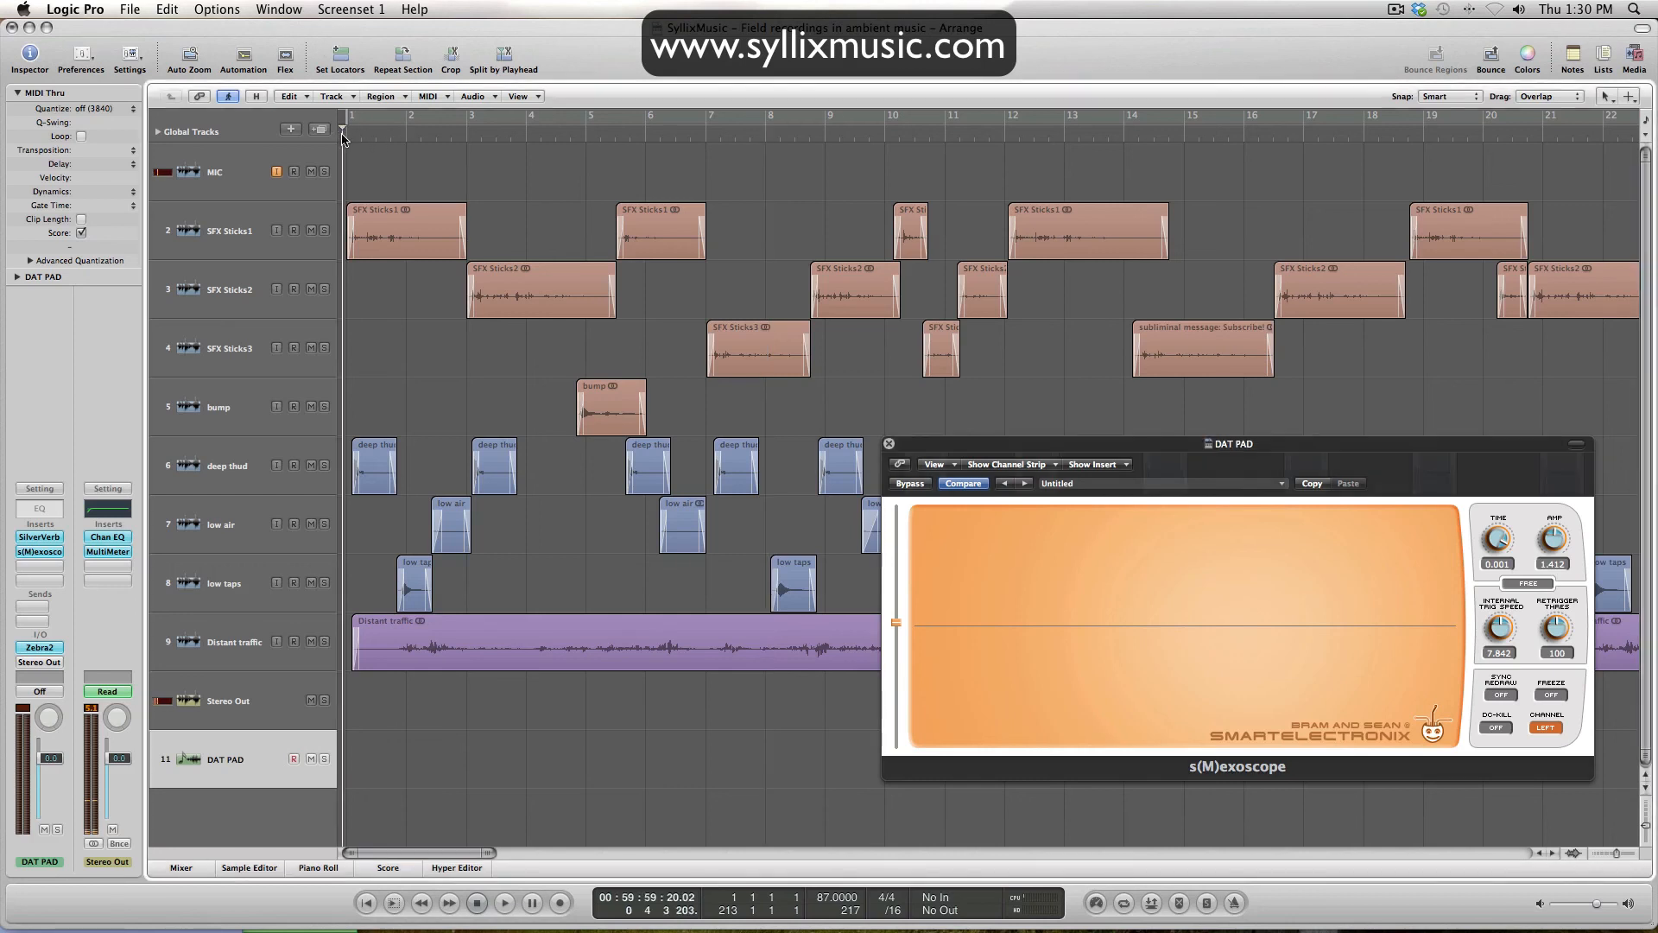
key("space")
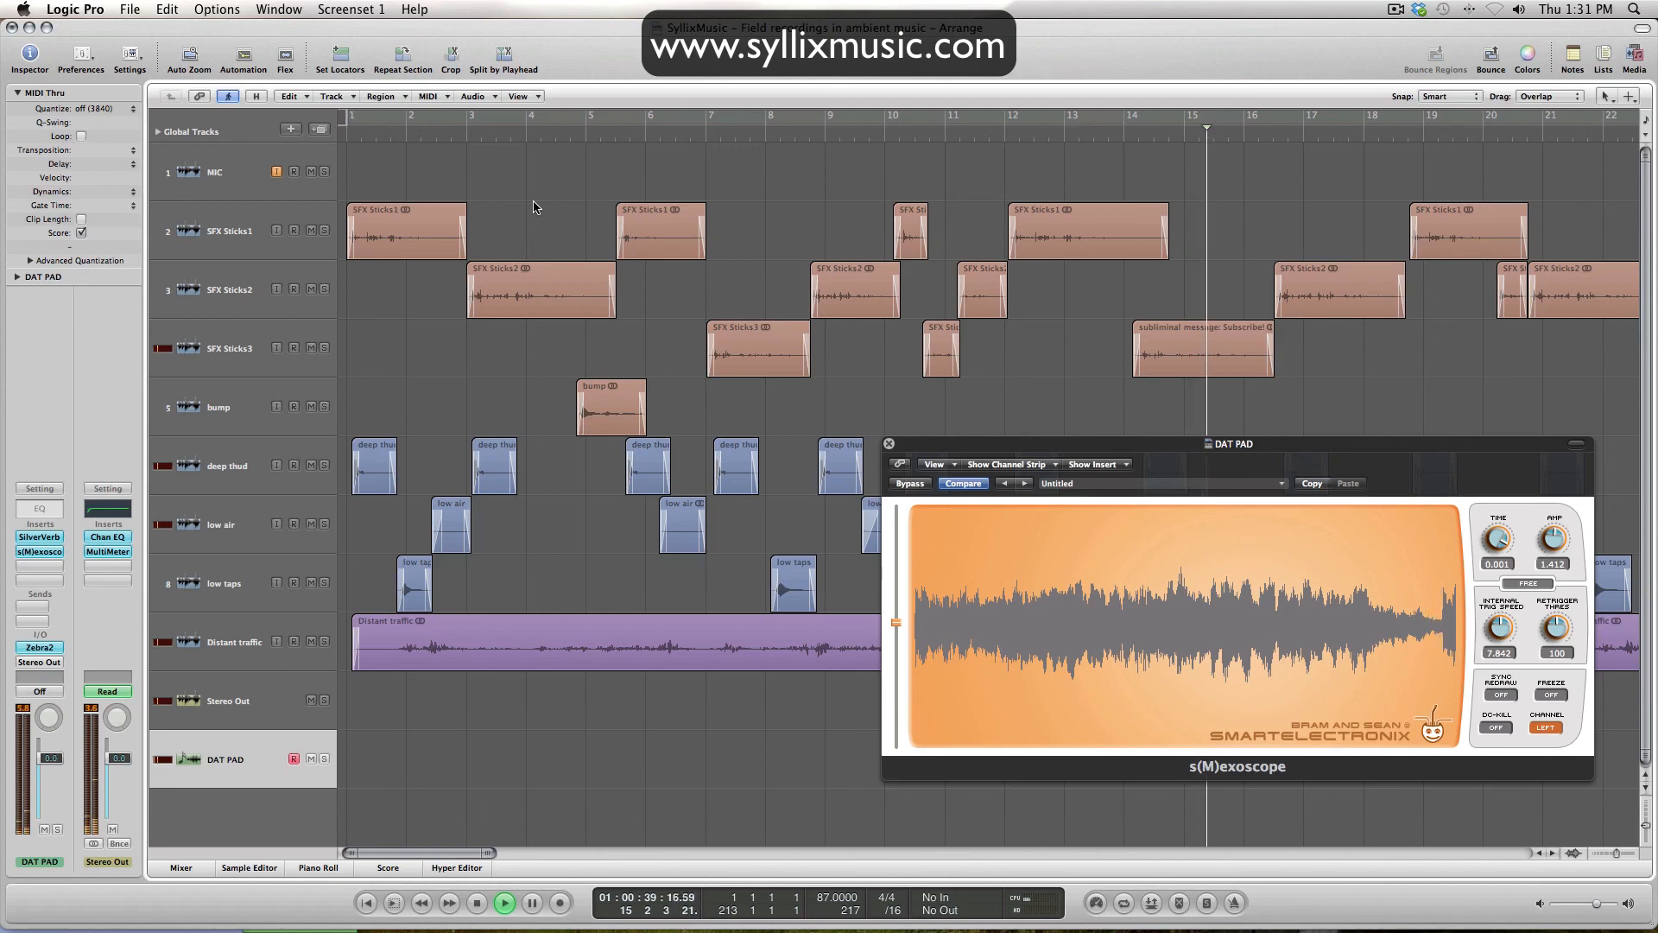
key("space")
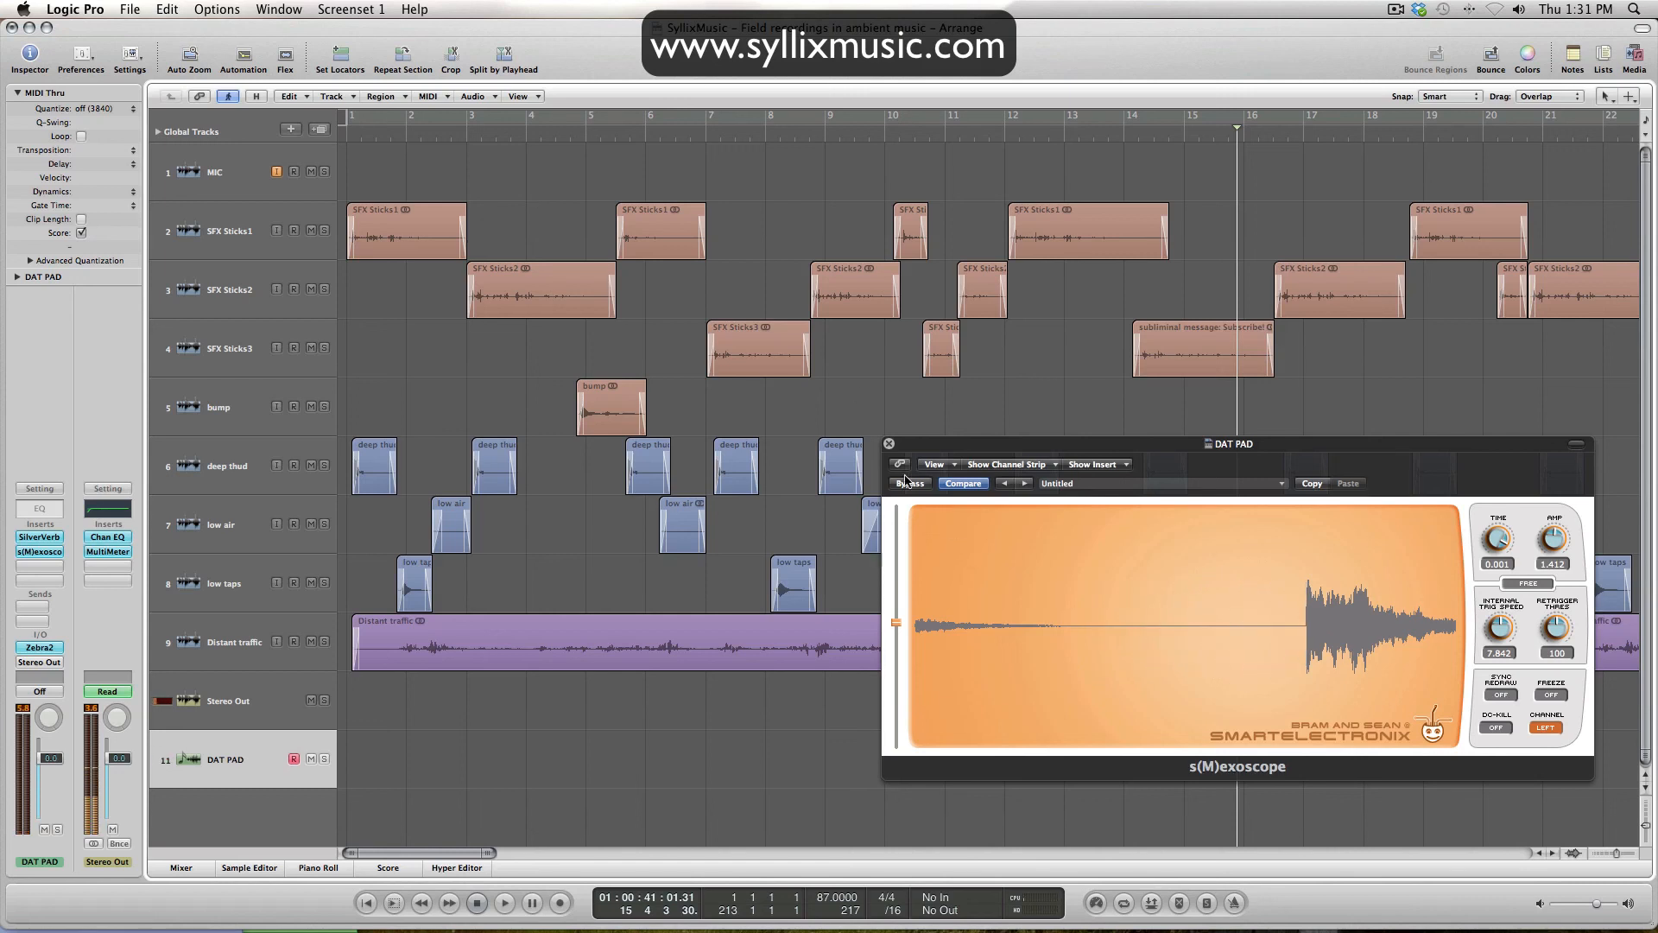
left_click(890, 444)
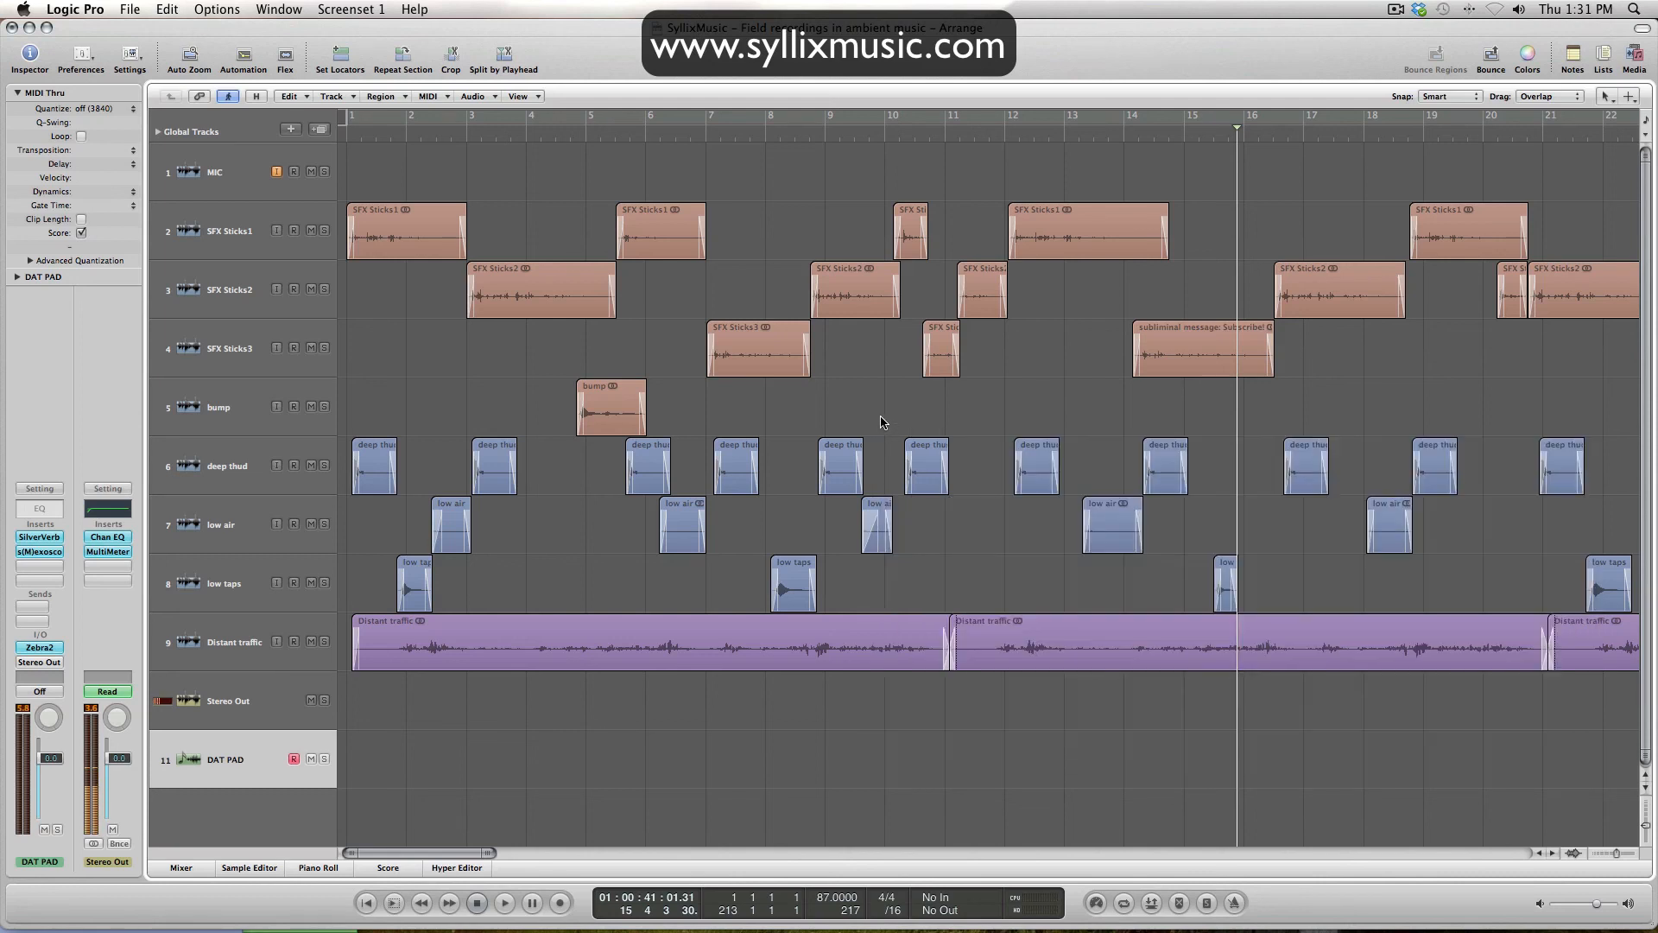